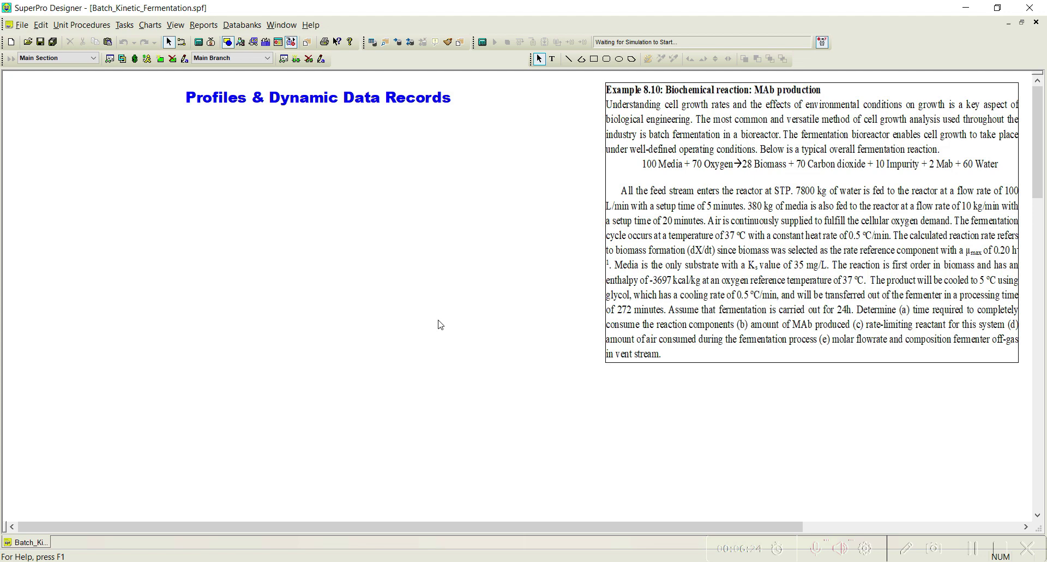
Place a batch vessel procedure in a fermentor (P-1) on the flowsheet
{"action": "left_click", "coordinate": [84, 26]}
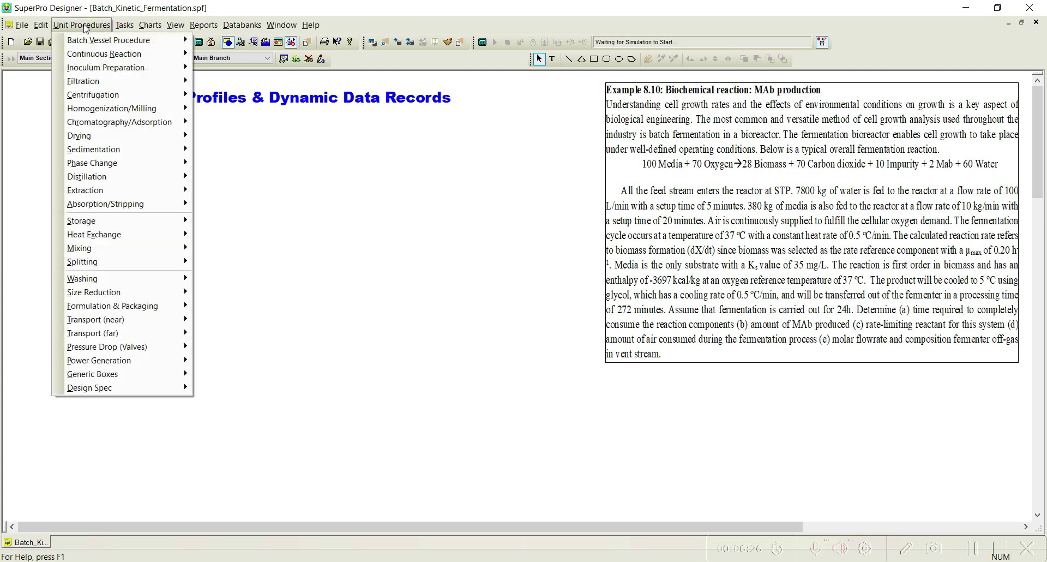
{"action": "mouse_move", "coordinate": [104, 41]}
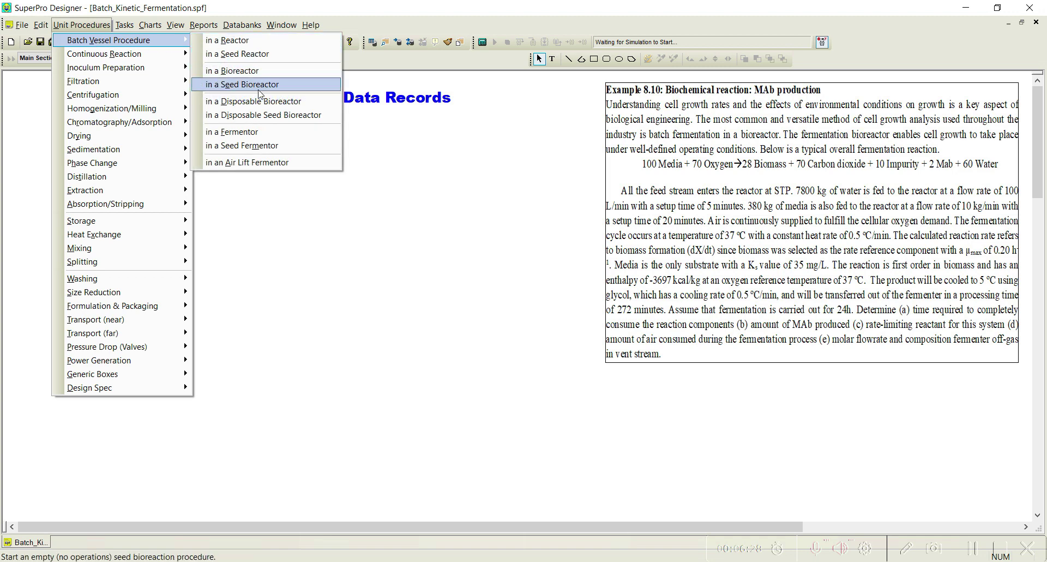
{"action": "left_click", "coordinate": [259, 131]}
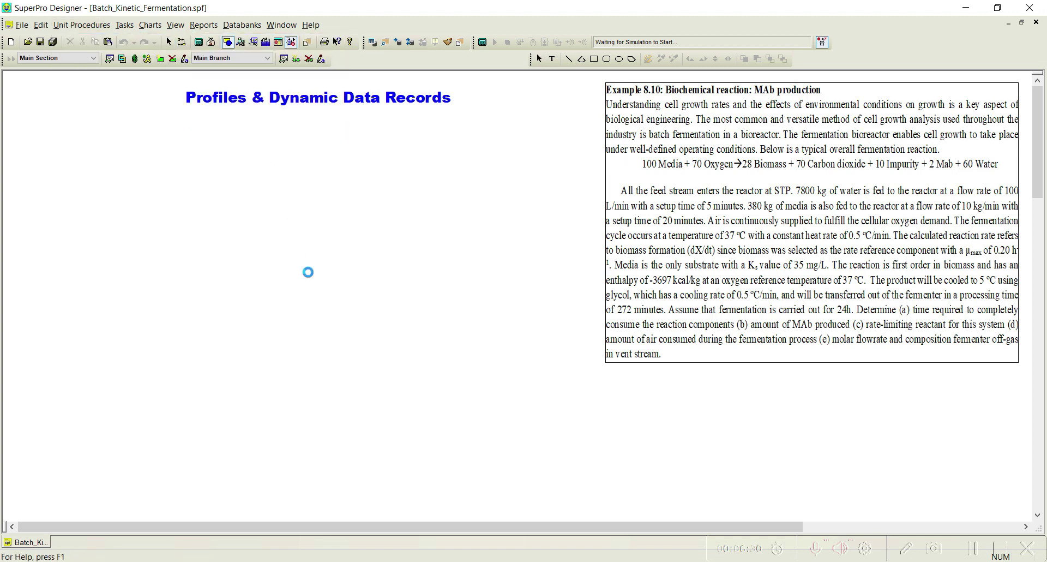
{"action": "left_click", "coordinate": [308, 271]}
Add Ferment (Kinetic) then Ferment (Stoichiometric) to P-1's operation sequence
{"action": "right_click", "coordinate": [308, 272]}
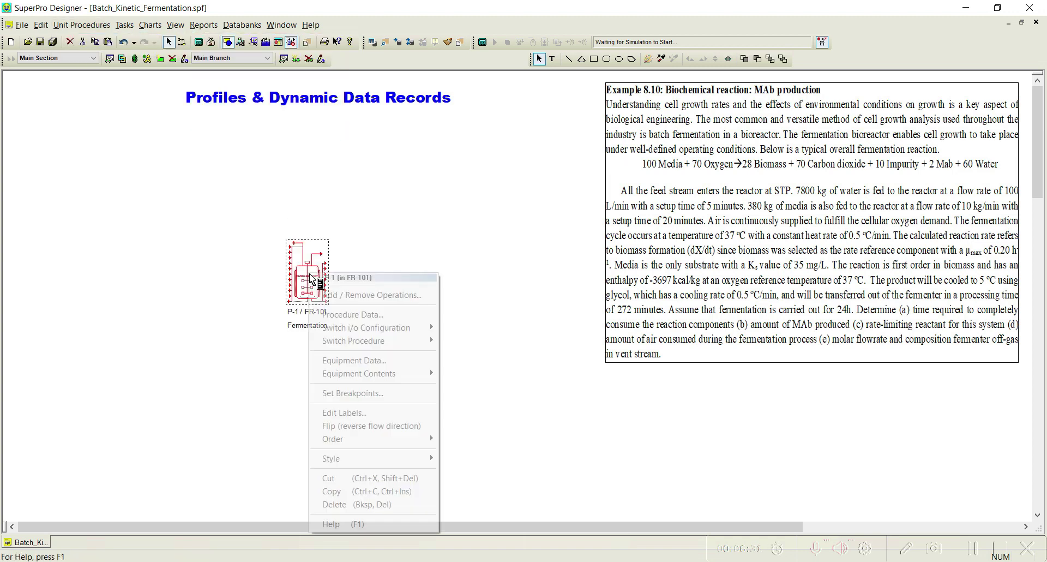
{"action": "left_click", "coordinate": [358, 295]}
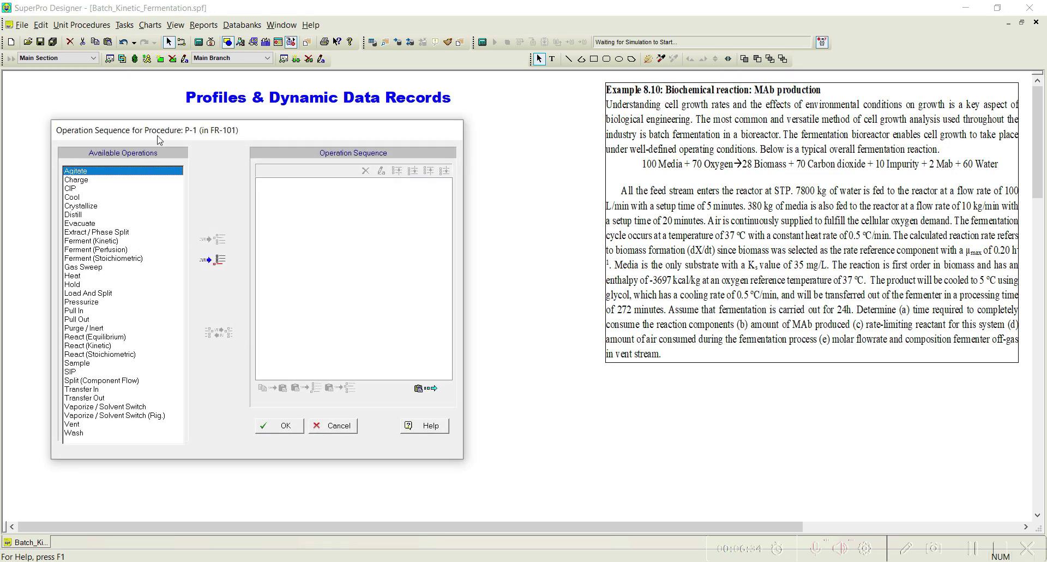
{"action": "left_click", "coordinate": [191, 215]}
{"action": "left_click", "coordinate": [298, 233]}
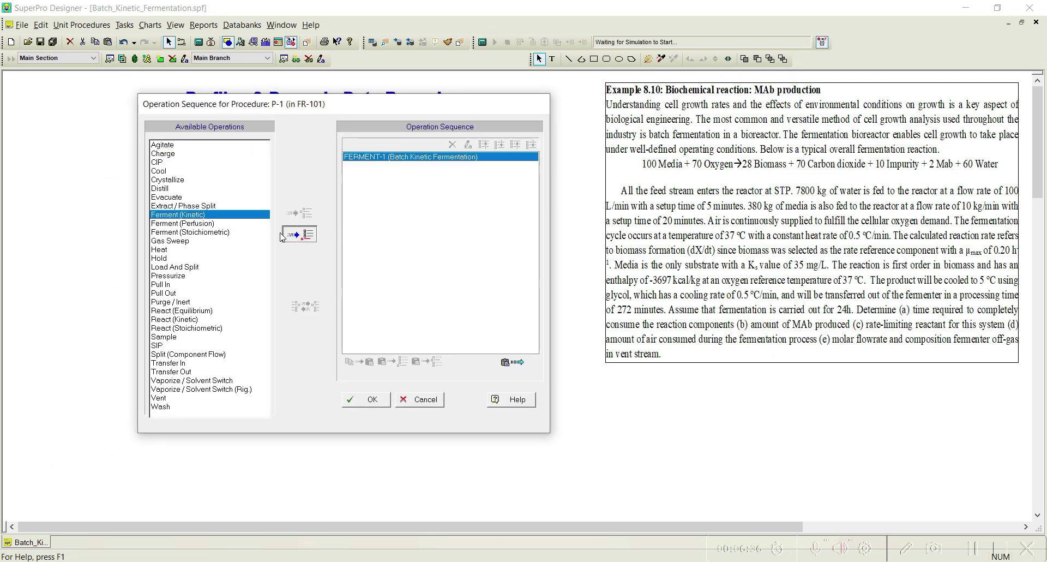
{"action": "left_click", "coordinate": [215, 233]}
{"action": "left_click", "coordinate": [299, 234]}
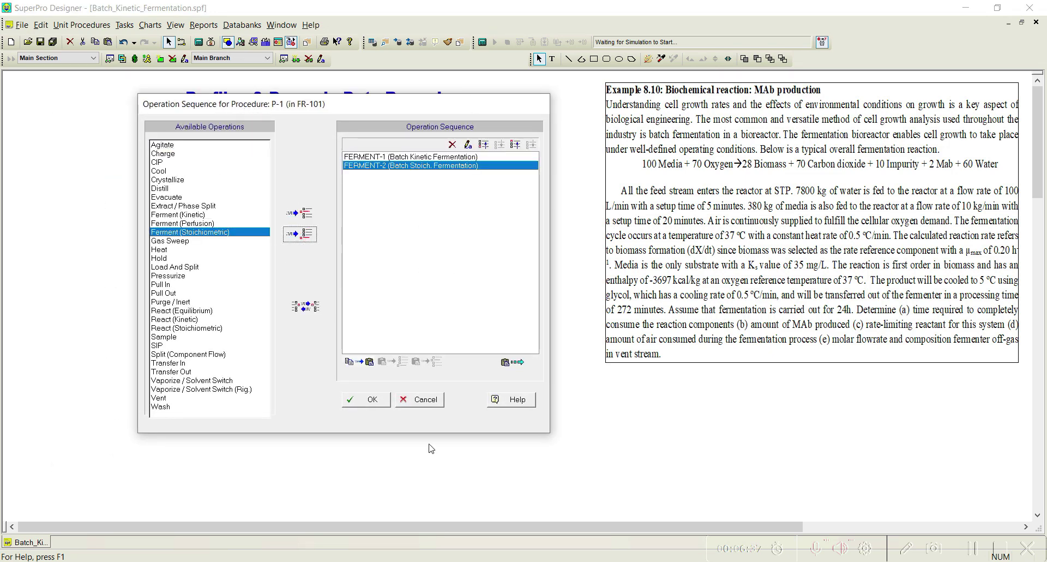
{"action": "left_click", "coordinate": [373, 401]}
Review the FERMENT-2 operation data of P-1 and close it
{"action": "right_click", "coordinate": [319, 290]}
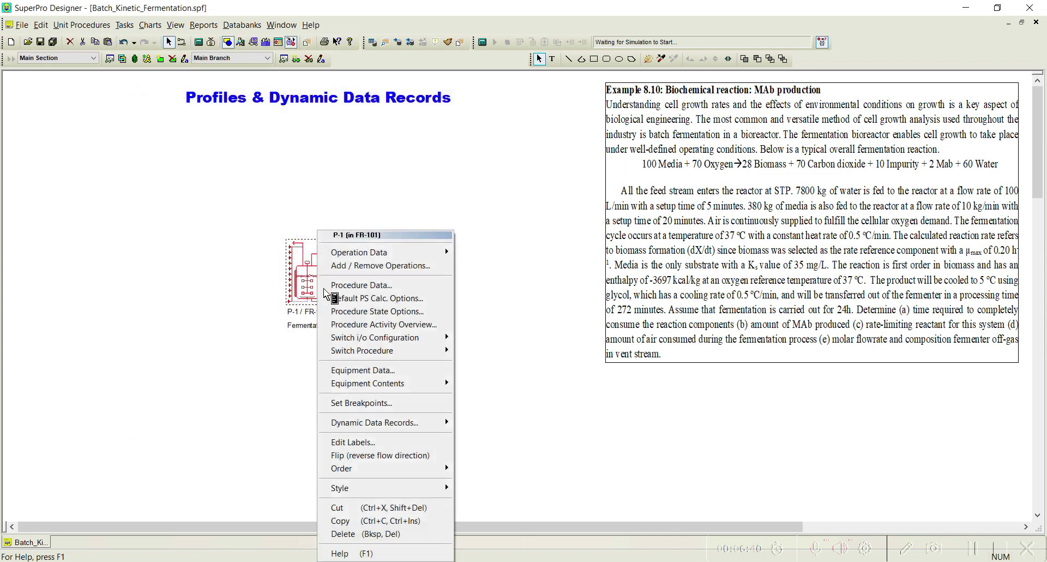
{"action": "mouse_move", "coordinate": [416, 253]}
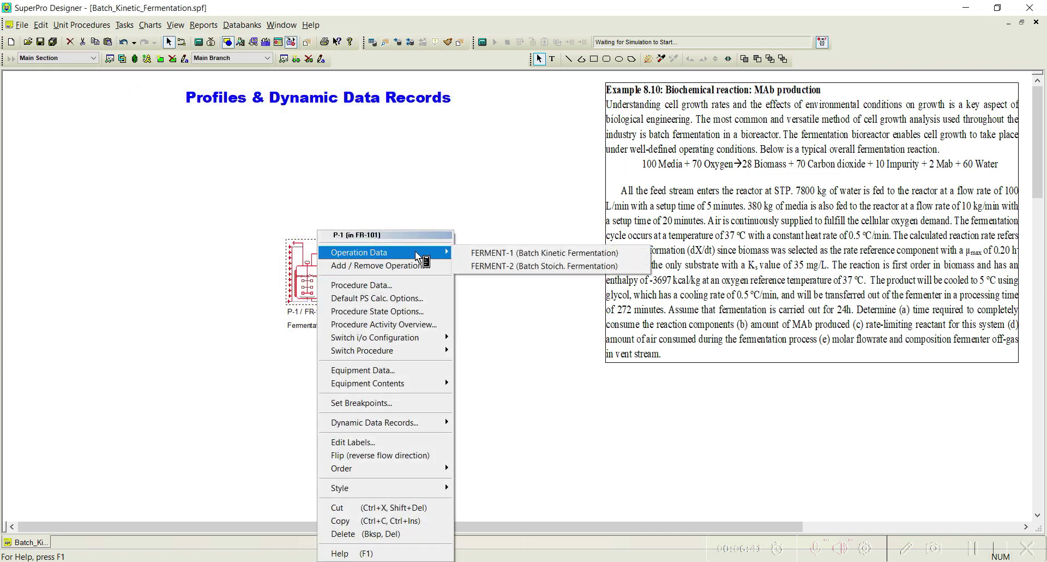
{"action": "left_click", "coordinate": [509, 267]}
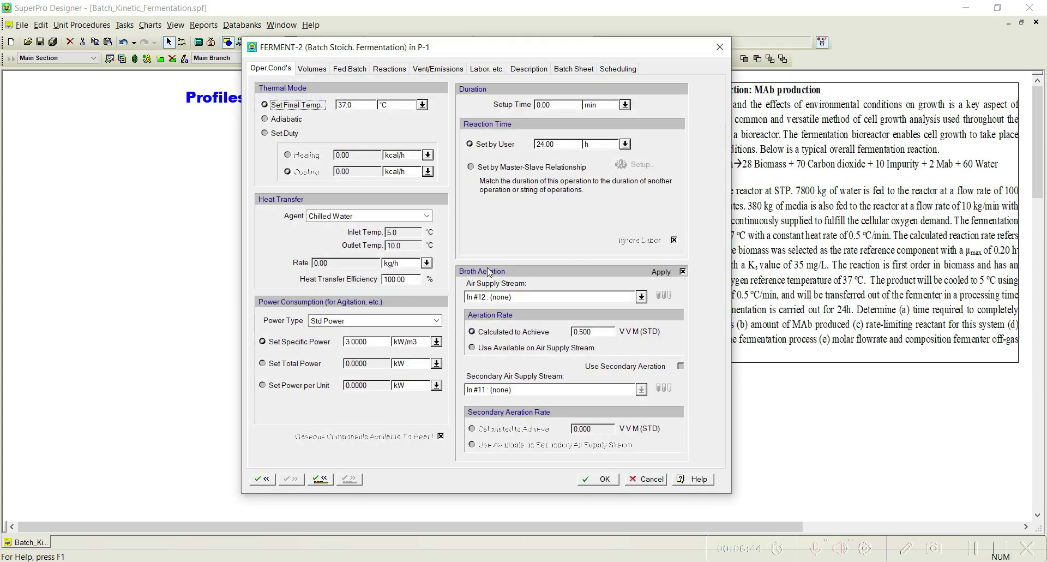
{"action": "left_click_drag", "start_coordinate": [438, 58], "coordinate": [382, 32]}
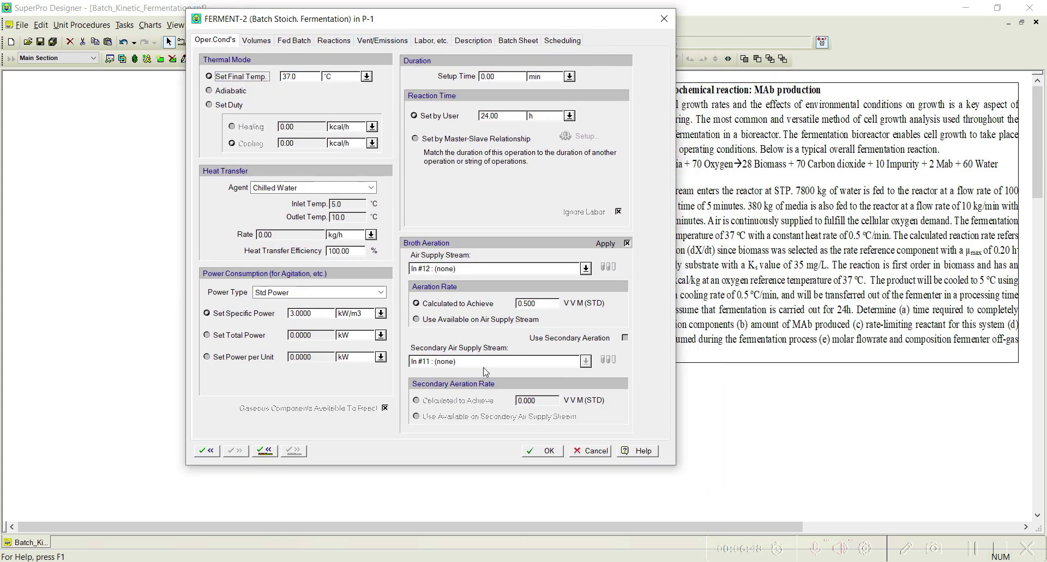
{"action": "left_click", "coordinate": [590, 450]}
Open FERMENT-1's operation data and view its Profiles tab
{"action": "right_click", "coordinate": [306, 297]}
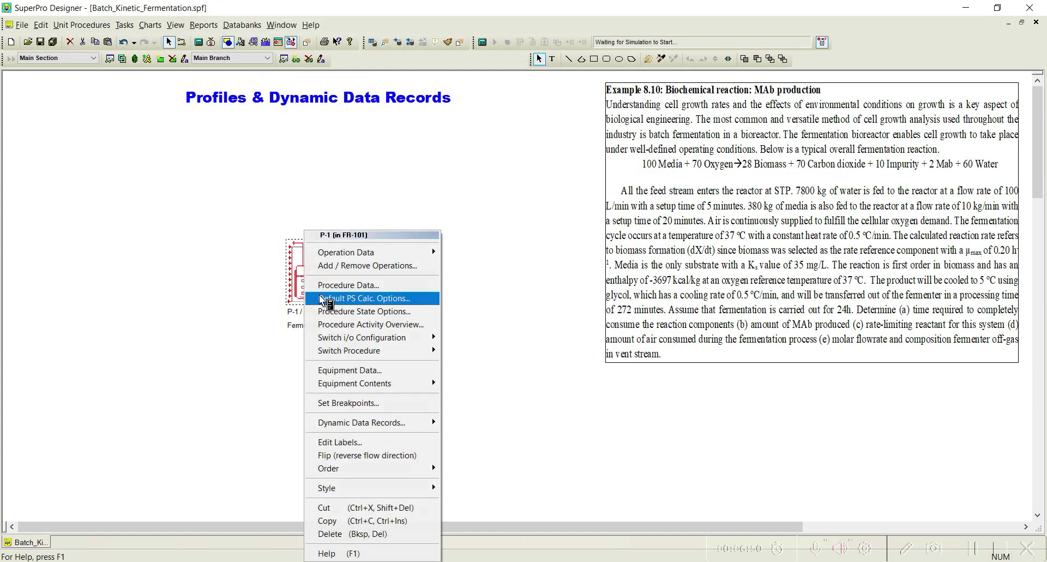
{"action": "mouse_move", "coordinate": [414, 252]}
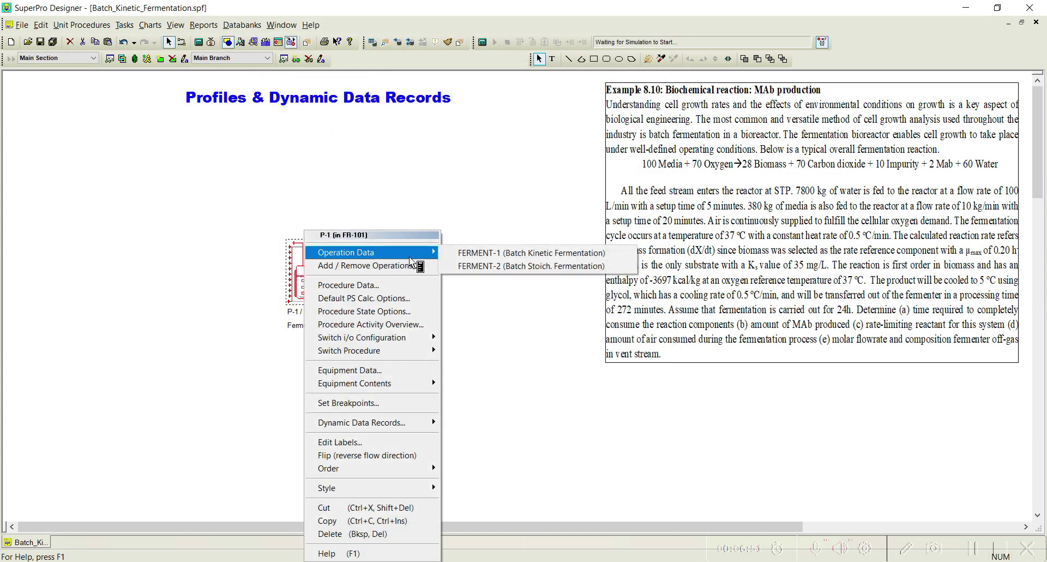
{"action": "left_click", "coordinate": [497, 253]}
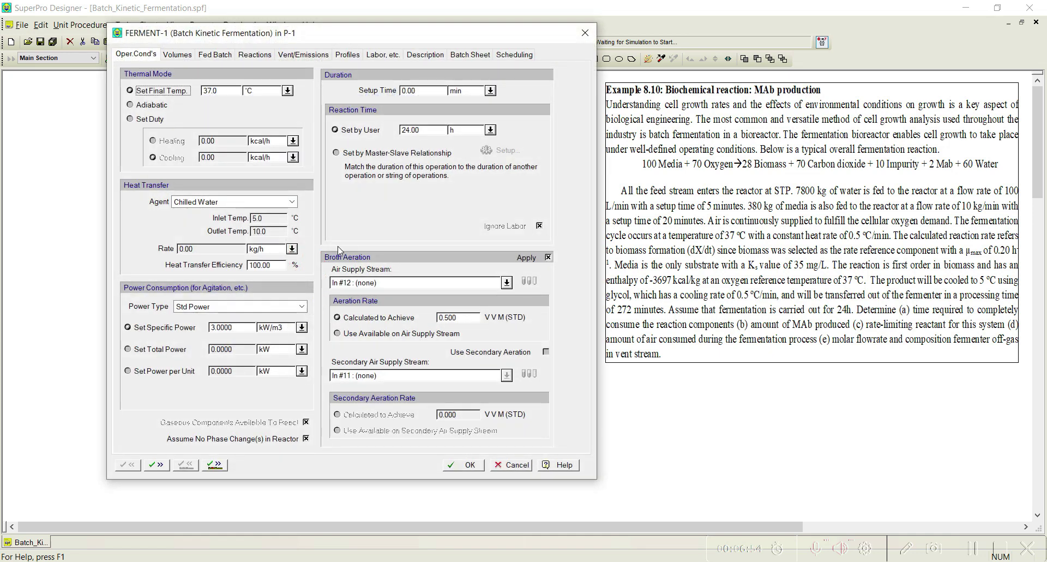
{"action": "left_click", "coordinate": [347, 55]}
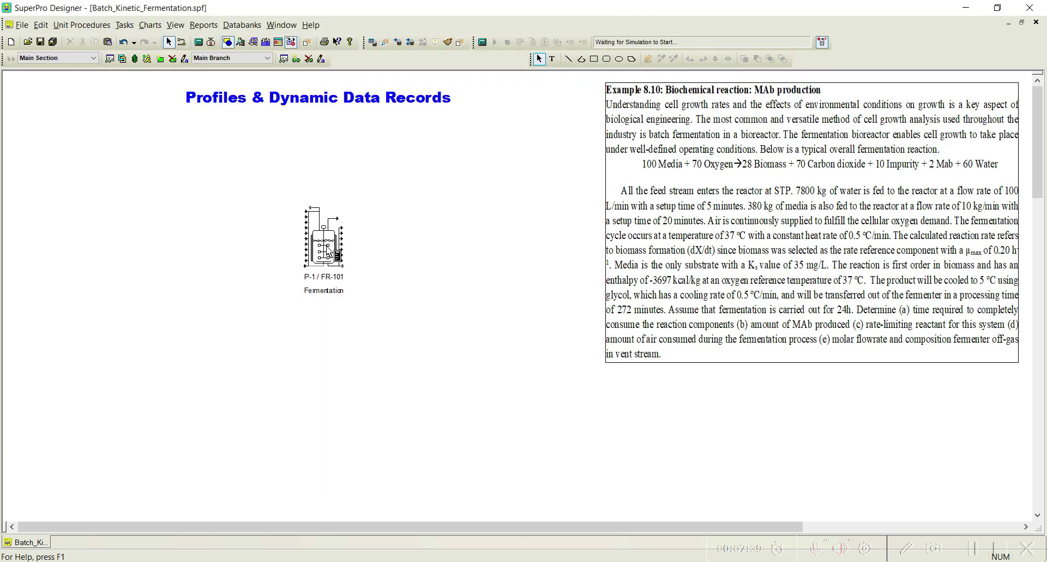
Browse P-1's Dynamic Data Records menu, then delete fermentor P-1 from the flowsheet
{"action": "right_click", "coordinate": [327, 248]}
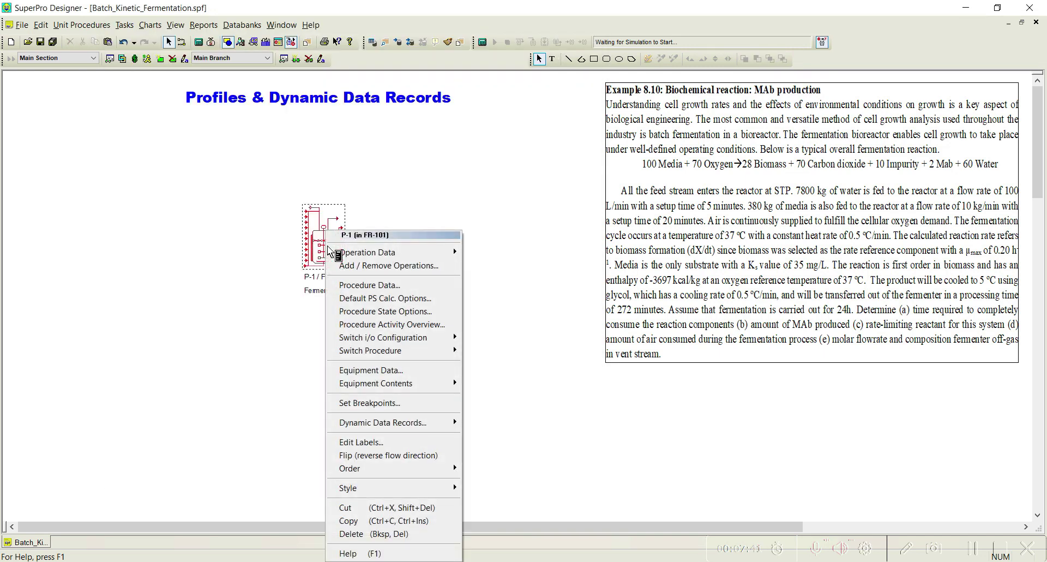
{"action": "mouse_move", "coordinate": [380, 425]}
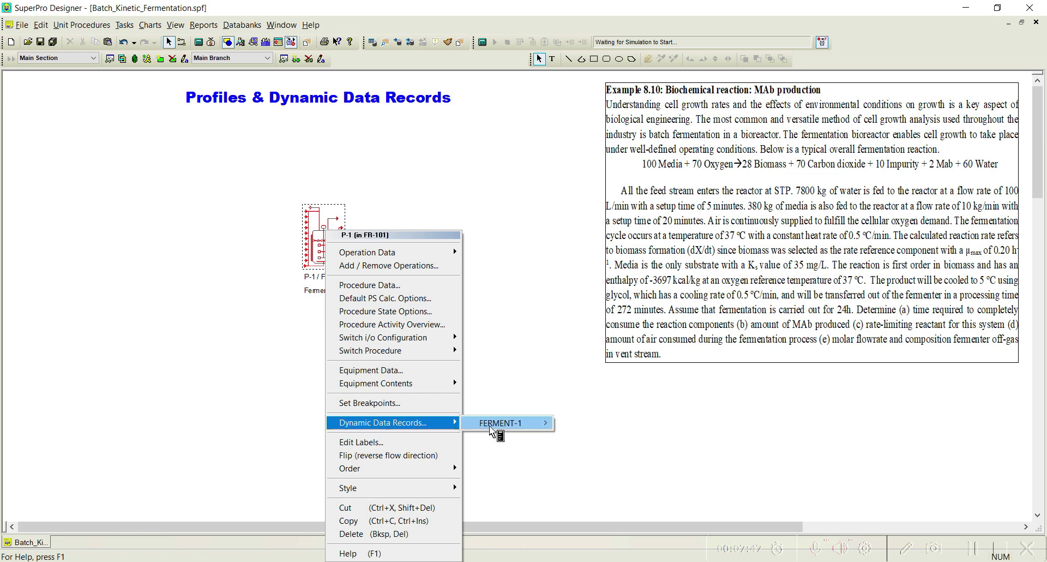
{"action": "mouse_move", "coordinate": [493, 426]}
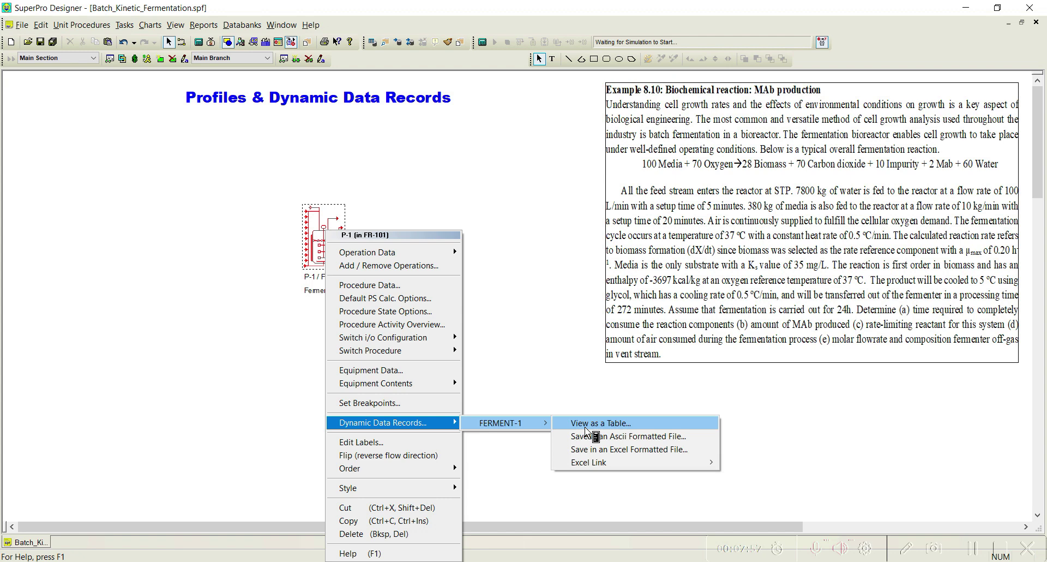
{"action": "left_click", "coordinate": [518, 330]}
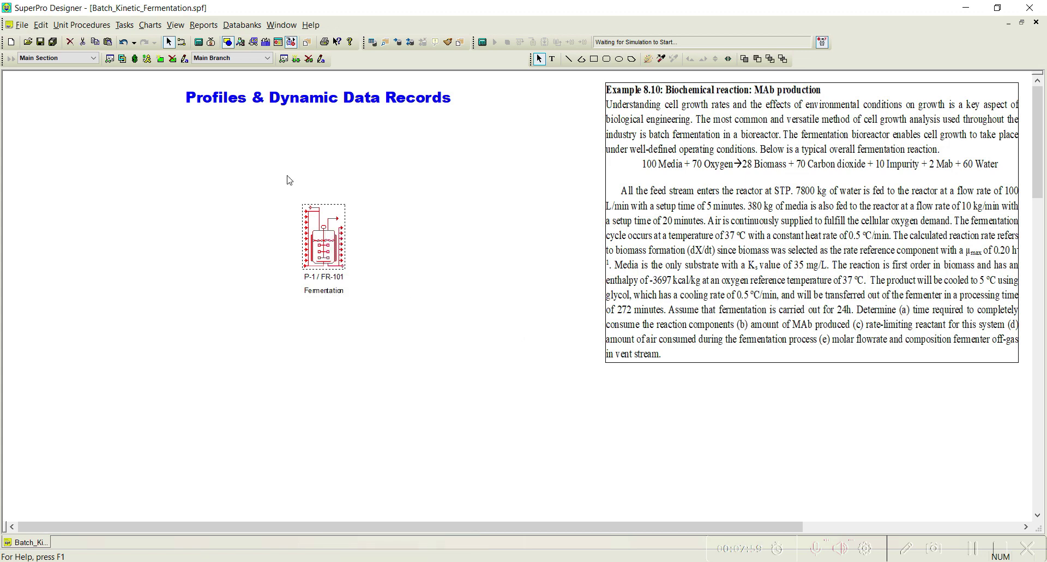
{"action": "left_click_drag", "start_coordinate": [271, 173], "coordinate": [393, 320]}
{"action": "key", "text": "Delete"}
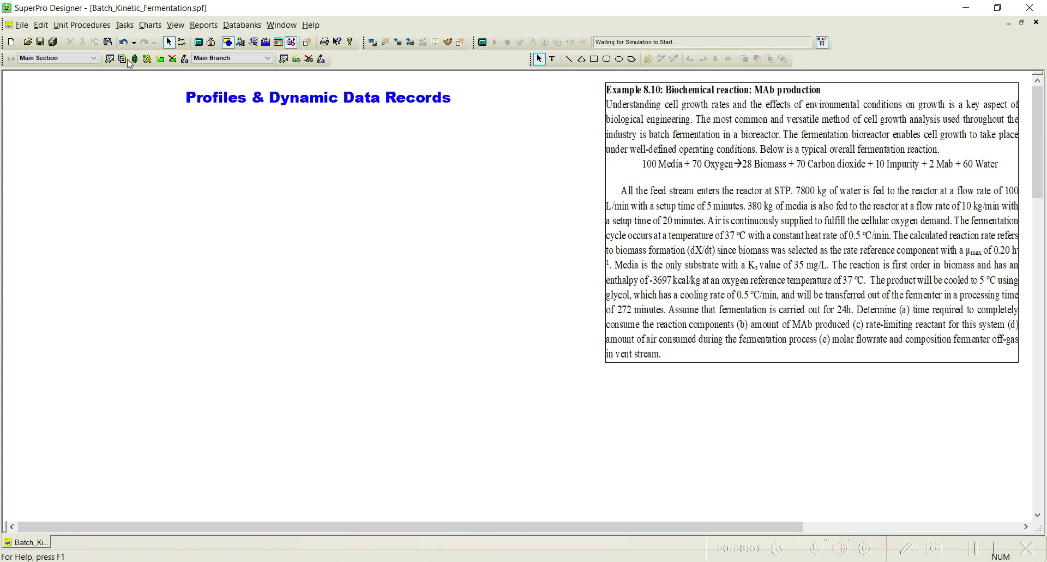
{"action": "left_click", "coordinate": [123, 25]}
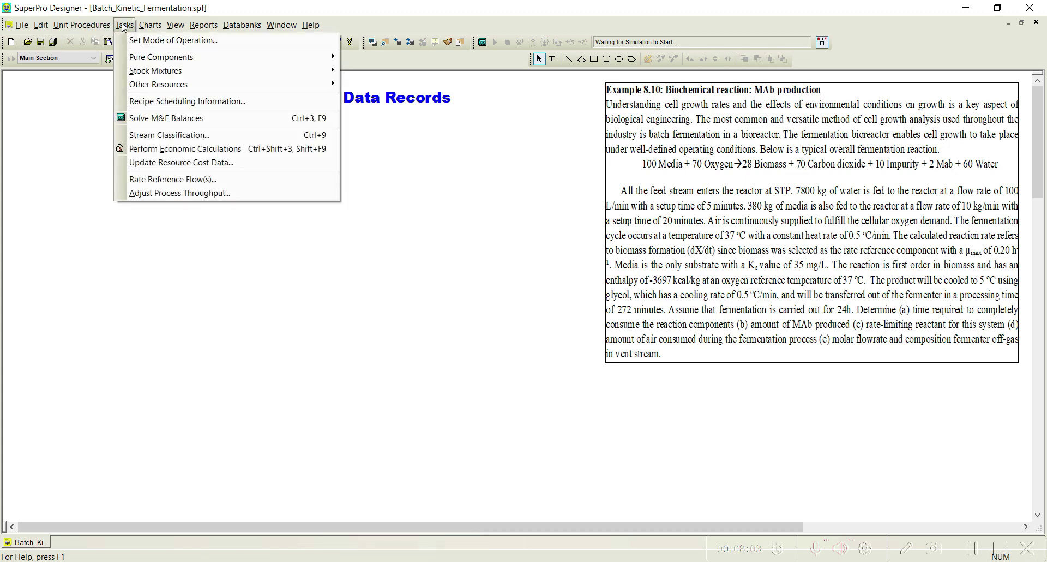
{"action": "mouse_move", "coordinate": [175, 56]}
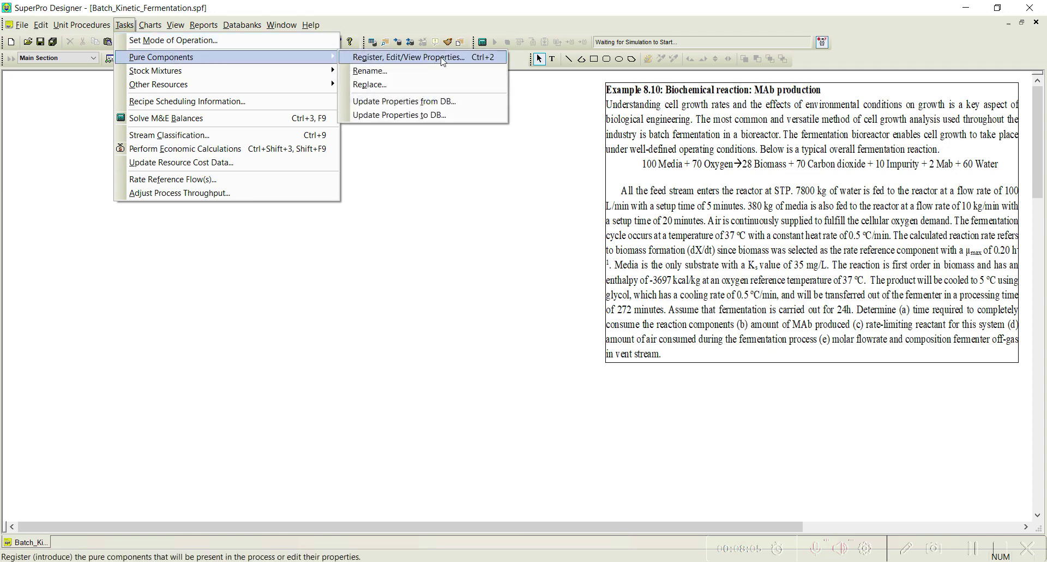
{"action": "left_click", "coordinate": [441, 58]}
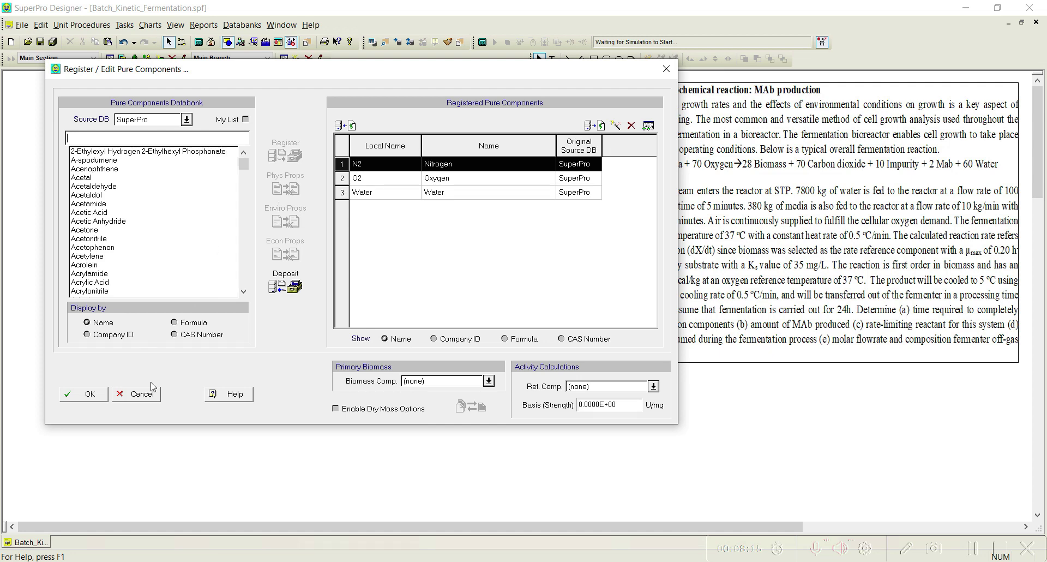
{"action": "left_click", "coordinate": [151, 391]}
{"action": "left_click", "coordinate": [175, 24]}
{"action": "left_click", "coordinate": [232, 271]}
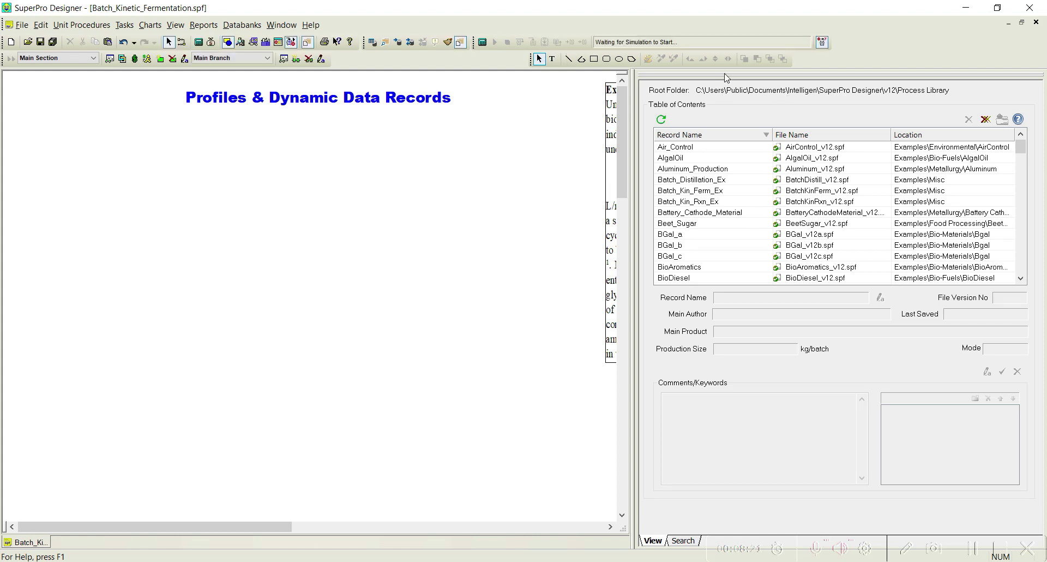
{"action": "mouse_move", "coordinate": [1022, 146]}
{"action": "left_mouse_down"}
{"action": "mouse_move", "coordinate": [1024, 159]}
{"action": "mouse_move", "coordinate": [1023, 151]}
{"action": "left_mouse_up"}
{"action": "left_click", "coordinate": [821, 192]}
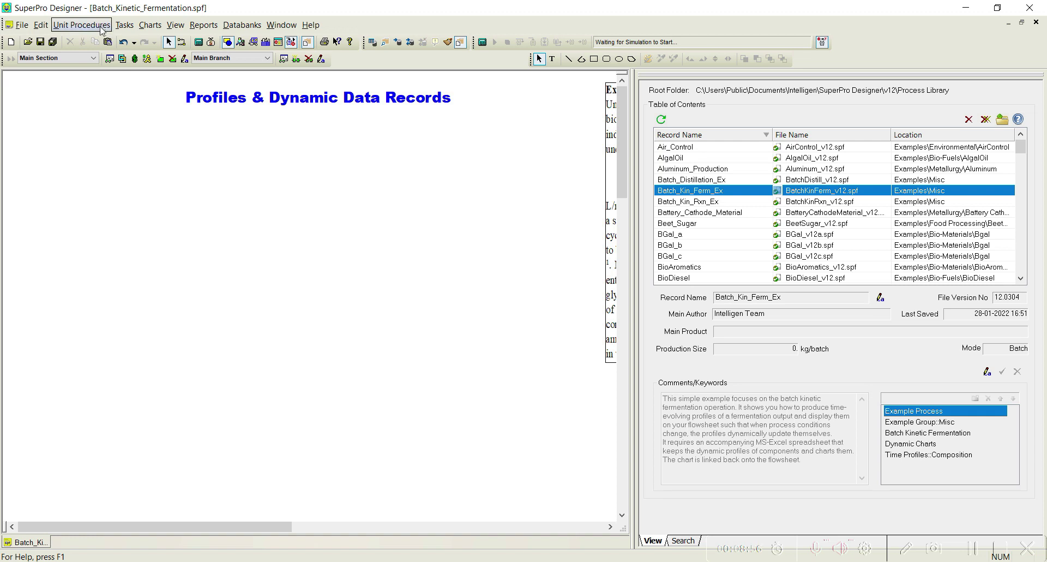
{"action": "left_click", "coordinate": [175, 25]}
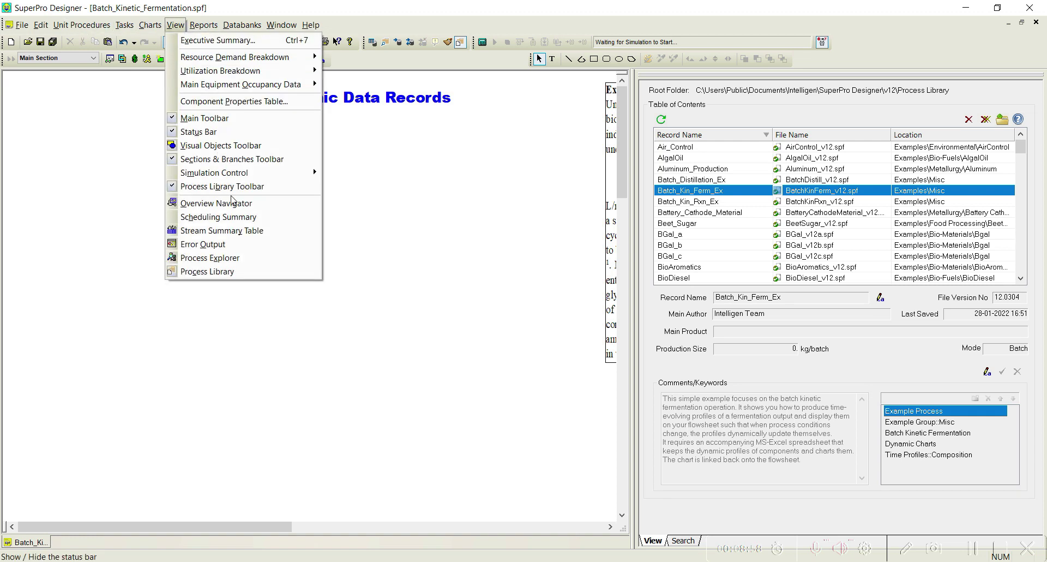
{"action": "left_click", "coordinate": [239, 271]}
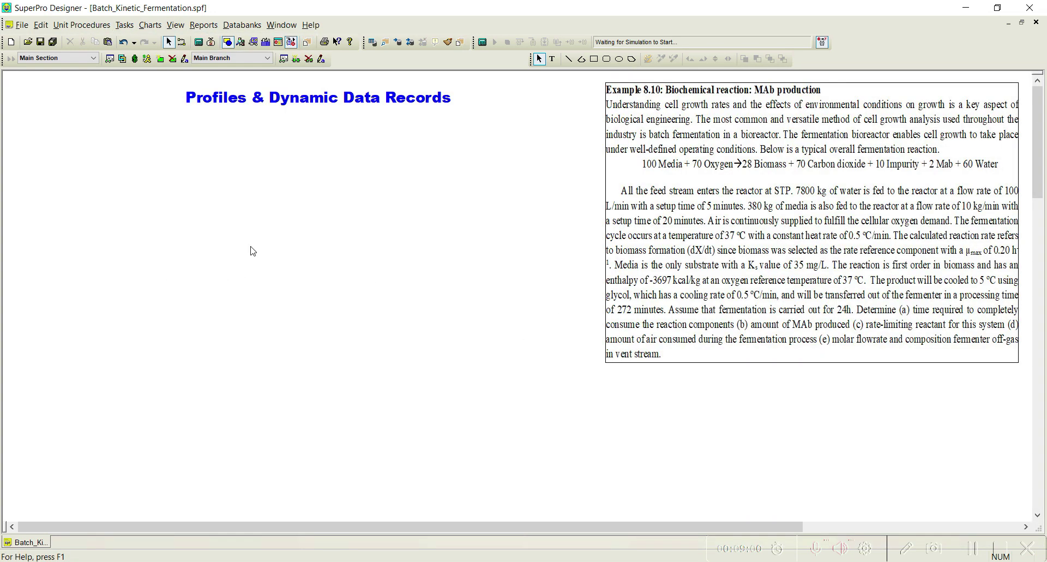
Open pure component registration and define a new component named Media
{"action": "left_click", "coordinate": [124, 25]}
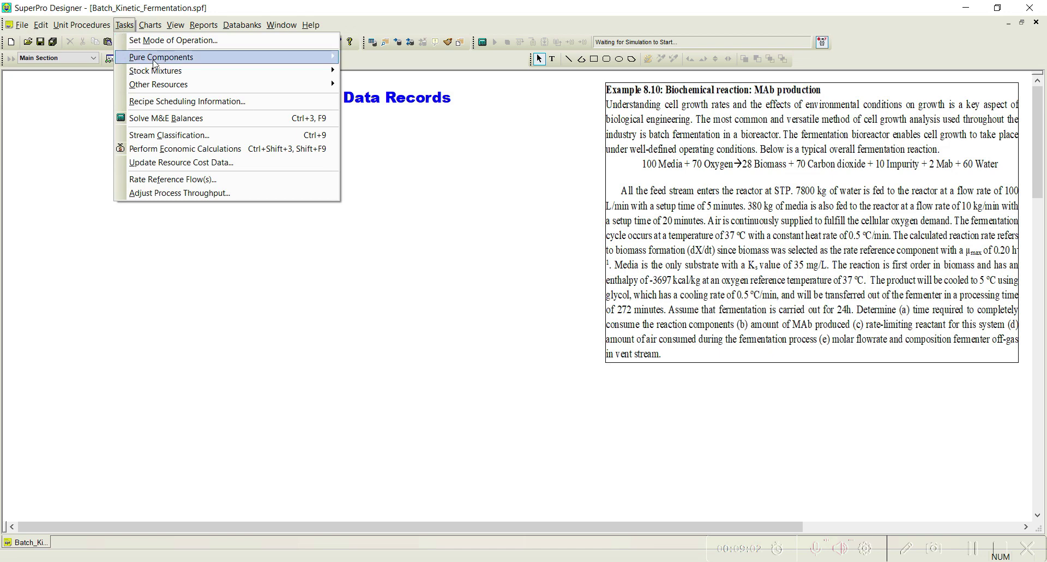
{"action": "mouse_move", "coordinate": [291, 59]}
{"action": "left_click", "coordinate": [355, 57]}
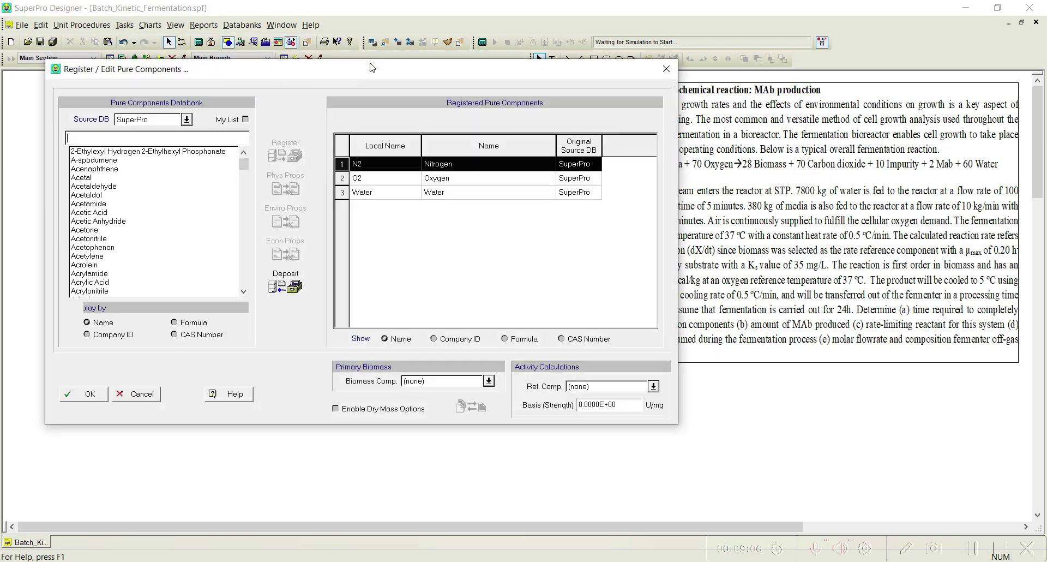
{"action": "left_click_drag", "start_coordinate": [420, 69], "coordinate": [377, 75]}
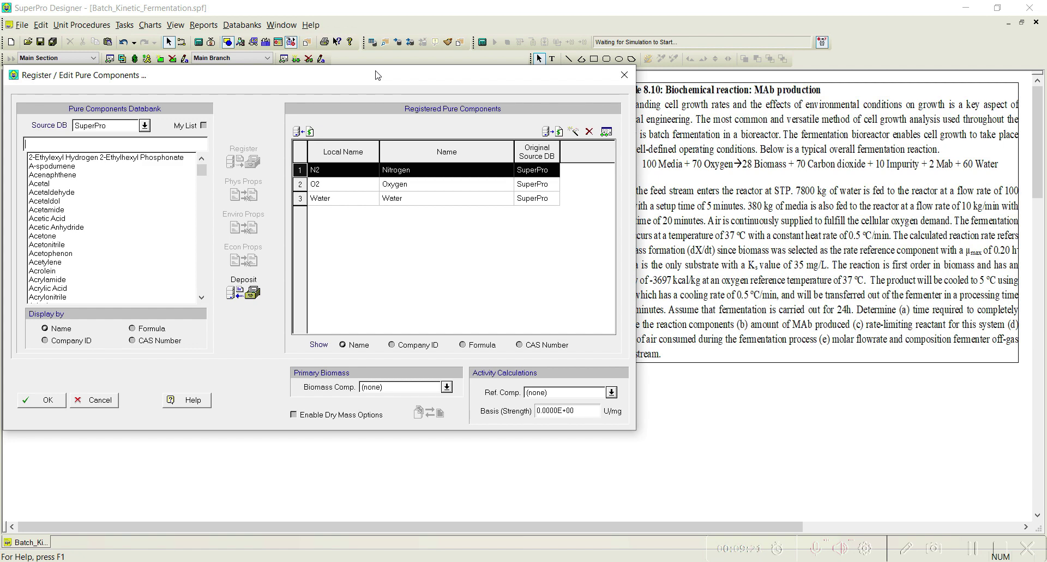
{"action": "left_click", "coordinate": [573, 131]}
{"action": "left_click_drag", "start_coordinate": [518, 25], "coordinate": [351, 36]}
{"action": "type", "text": "Media"}
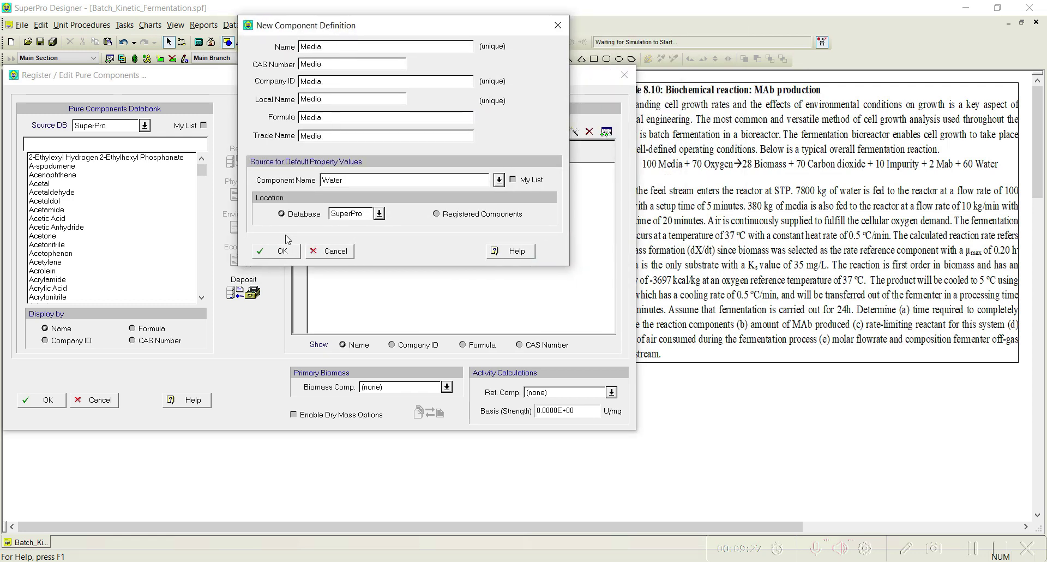
{"action": "left_click", "coordinate": [289, 253]}
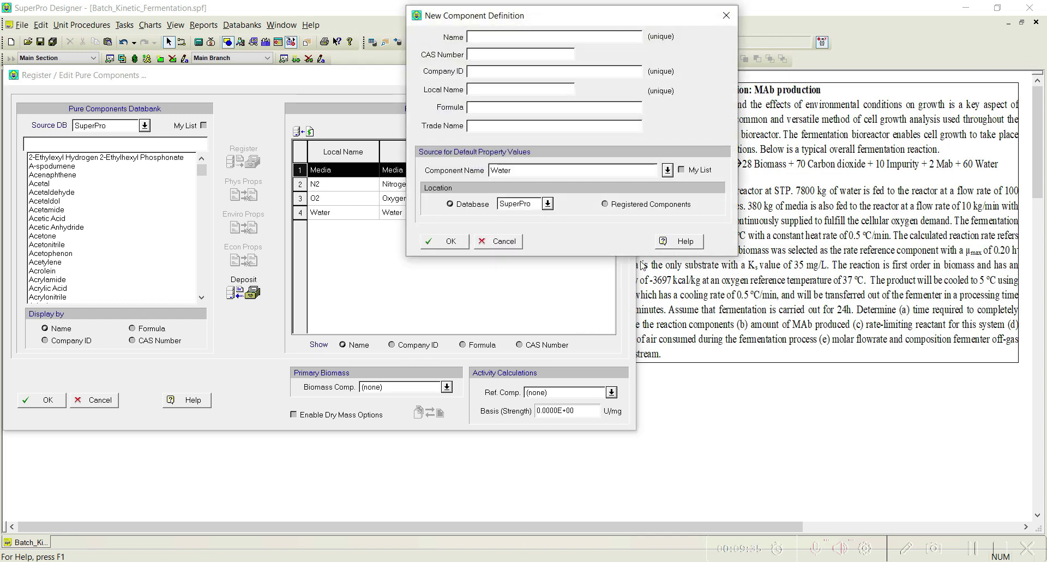
{"action": "left_click", "coordinate": [498, 244]}
Register Biomass and Carbon Dioxide from the databank
{"action": "left_click", "coordinate": [100, 138]}
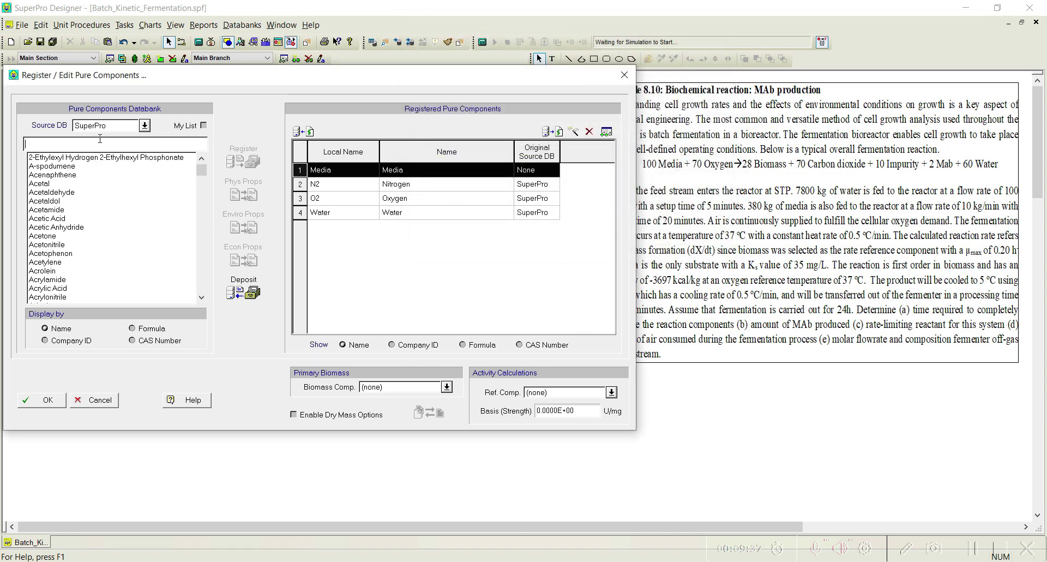
{"action": "type", "text": "biome"}
{"action": "left_click", "coordinate": [243, 161]}
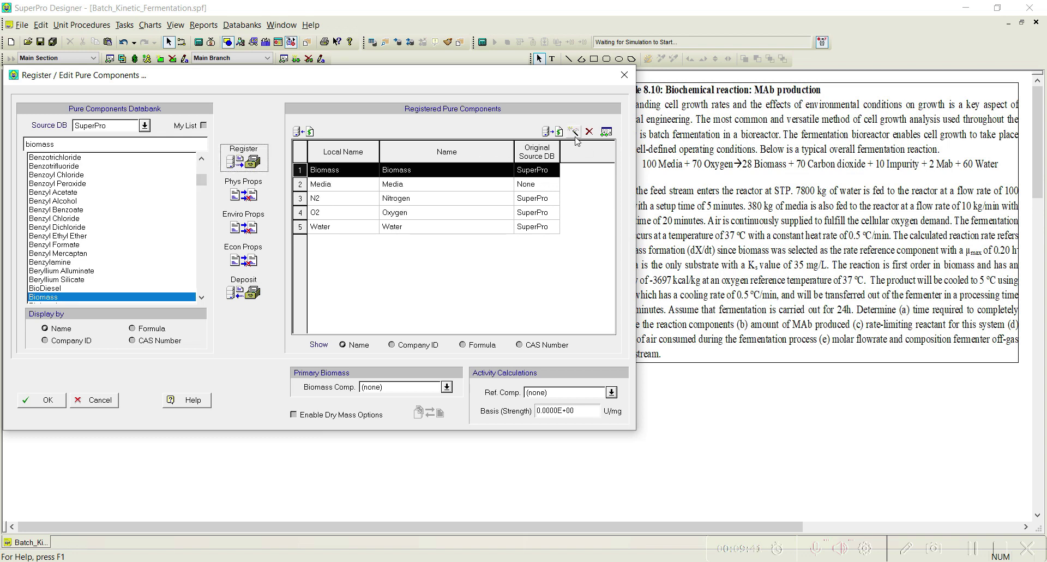
{"action": "double_click", "coordinate": [54, 144]}
{"action": "type", "text": "carbon dio"}
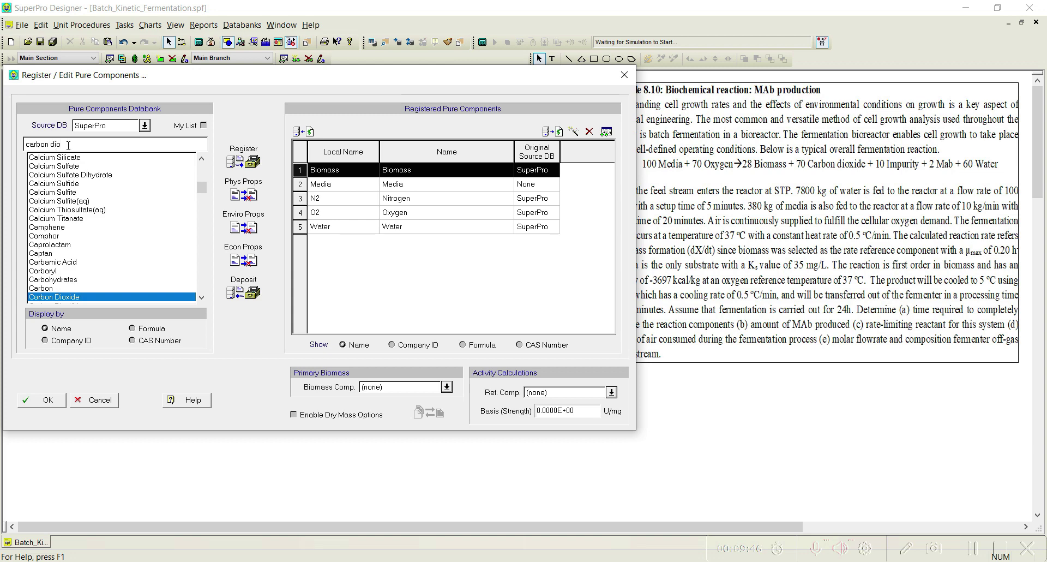
{"action": "left_click", "coordinate": [231, 159]}
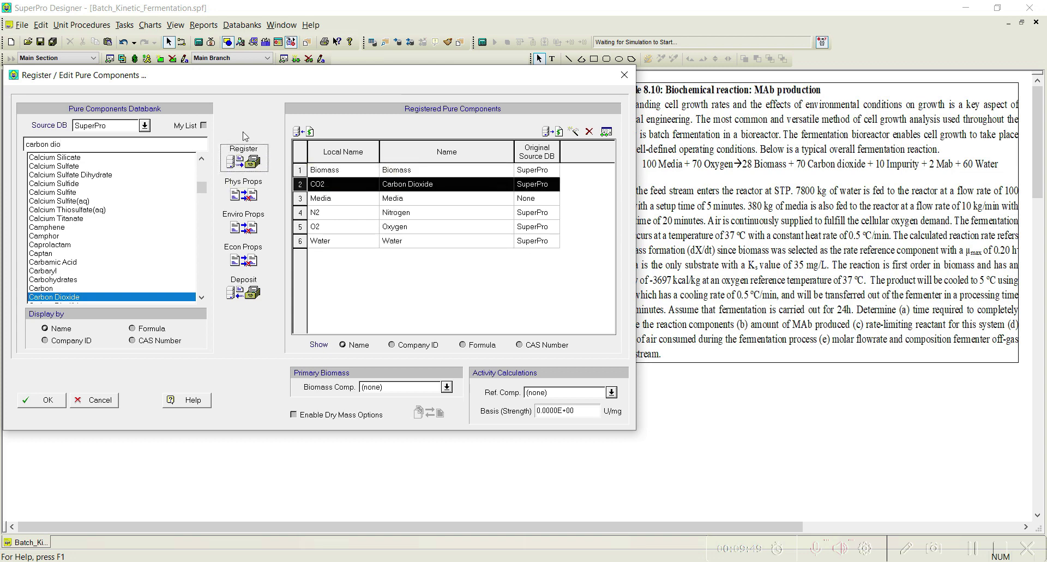
Define new components Impurity and MAb, then accept the component list
{"action": "left_click", "coordinate": [573, 132]}
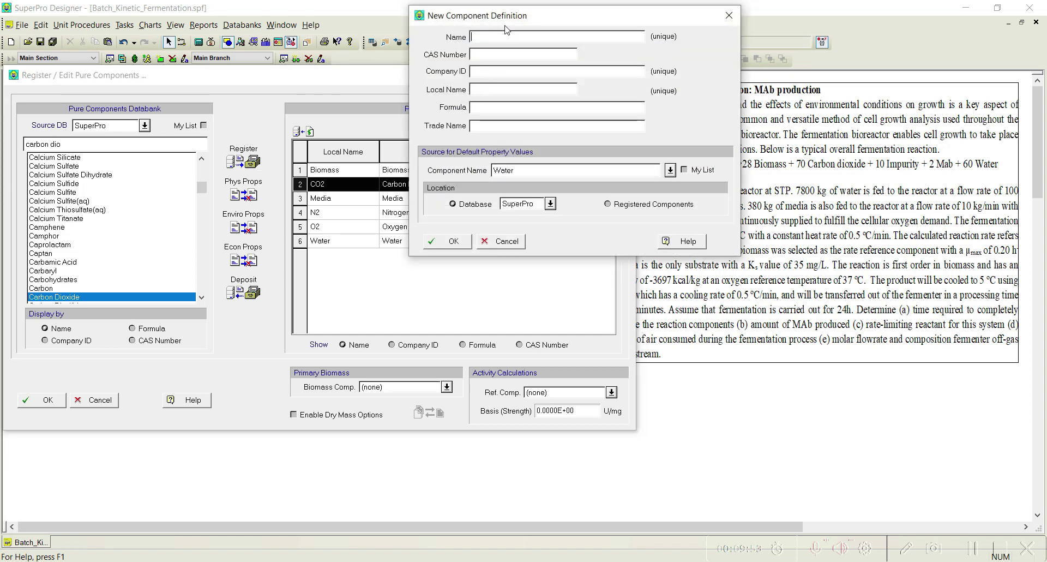
{"action": "left_click_drag", "start_coordinate": [511, 27], "coordinate": [353, 27]}
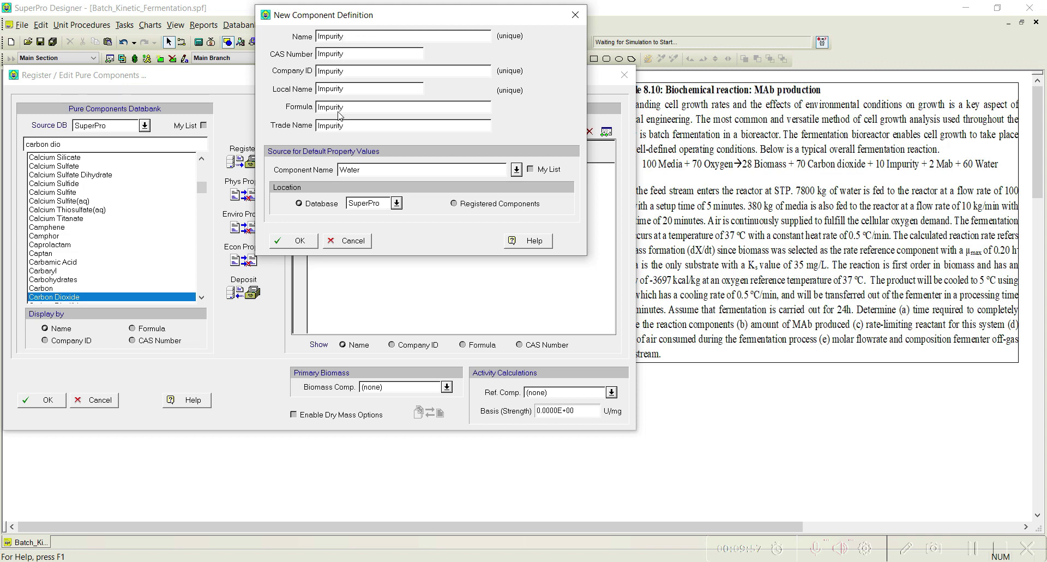
{"action": "left_click", "coordinate": [315, 241]}
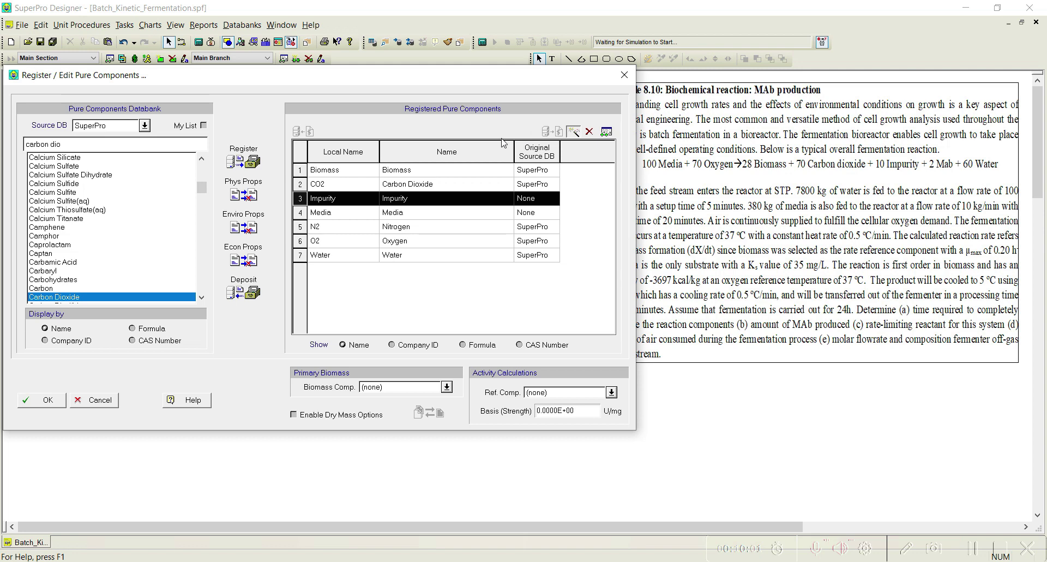
{"action": "type", "text": "MAb"}
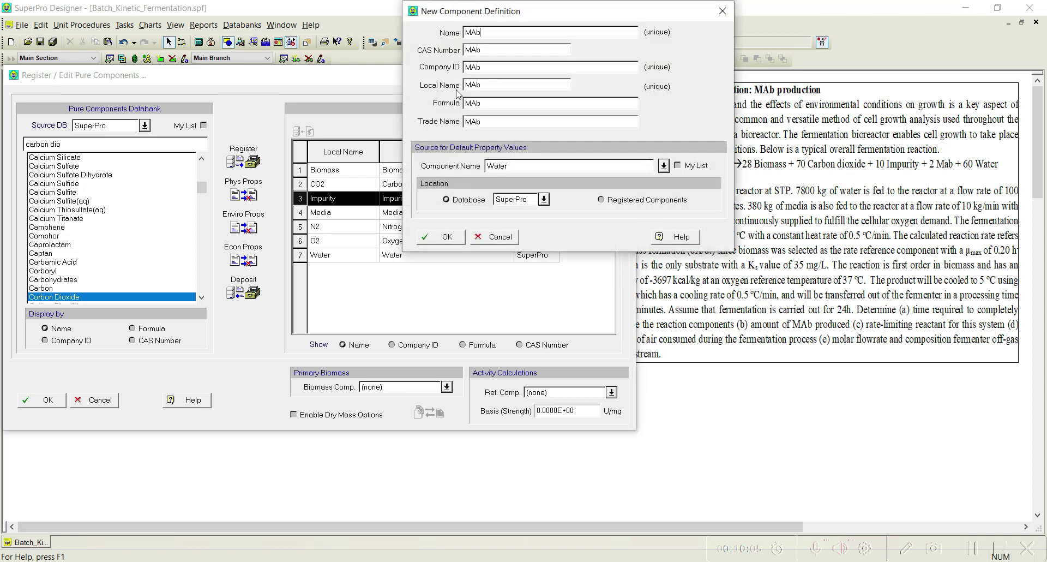
{"action": "left_click", "coordinate": [443, 237]}
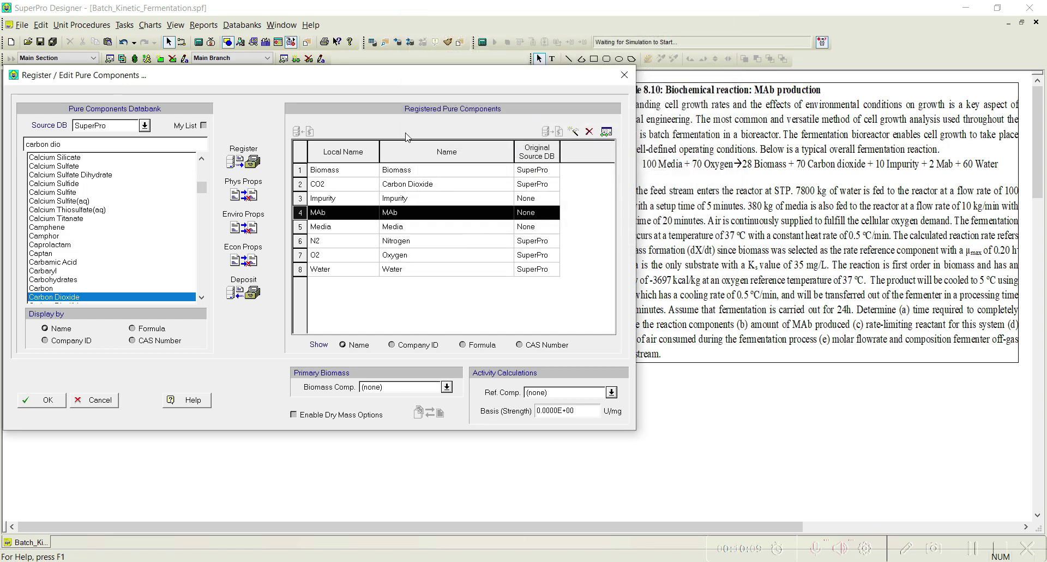
{"action": "mouse_move", "coordinate": [408, 78]}
{"action": "left_mouse_down"}
{"action": "mouse_move", "coordinate": [369, 80]}
{"action": "mouse_move", "coordinate": [413, 82]}
{"action": "left_mouse_up"}
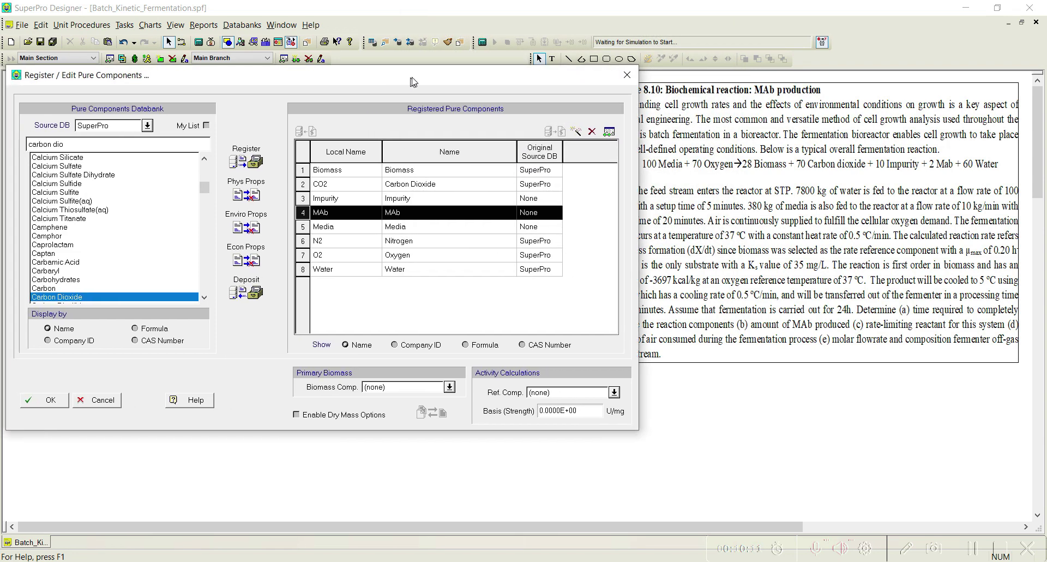
{"action": "left_click", "coordinate": [61, 407]}
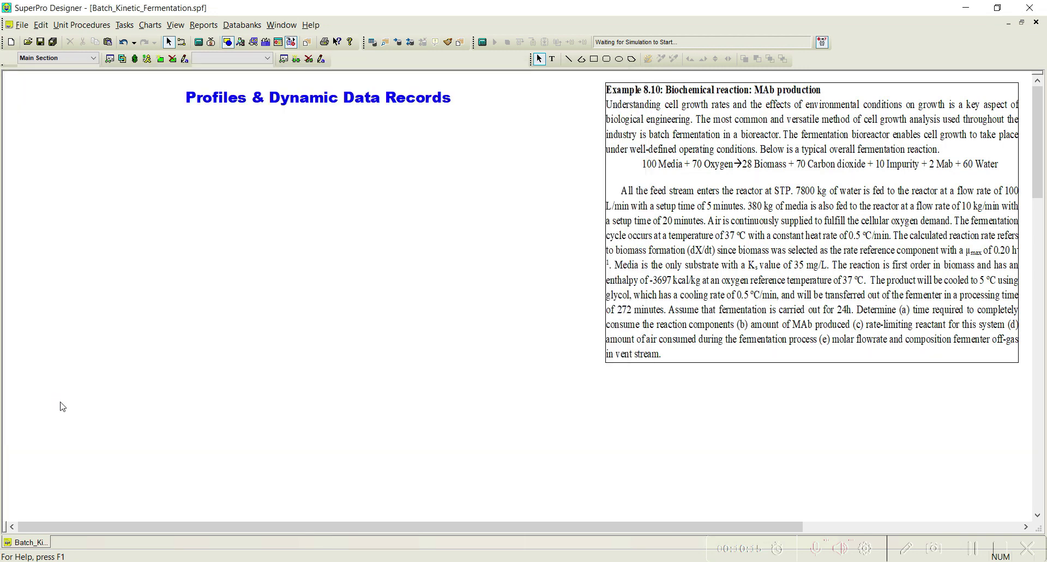
Place a new batch fermentor procedure P-1 on the flowsheet
{"action": "left_click", "coordinate": [82, 25]}
{"action": "mouse_move", "coordinate": [90, 40]}
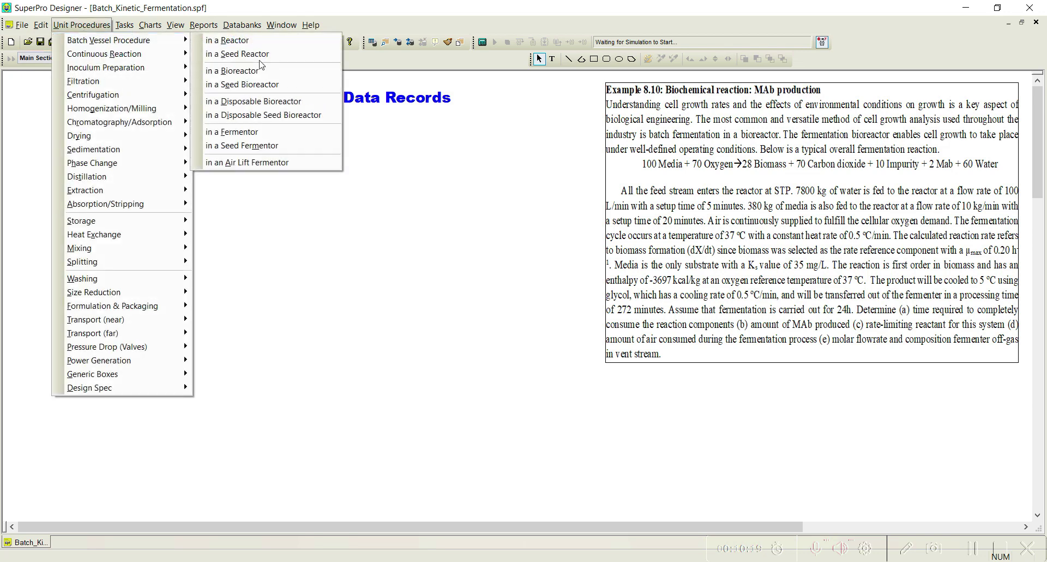
{"action": "left_click", "coordinate": [240, 131]}
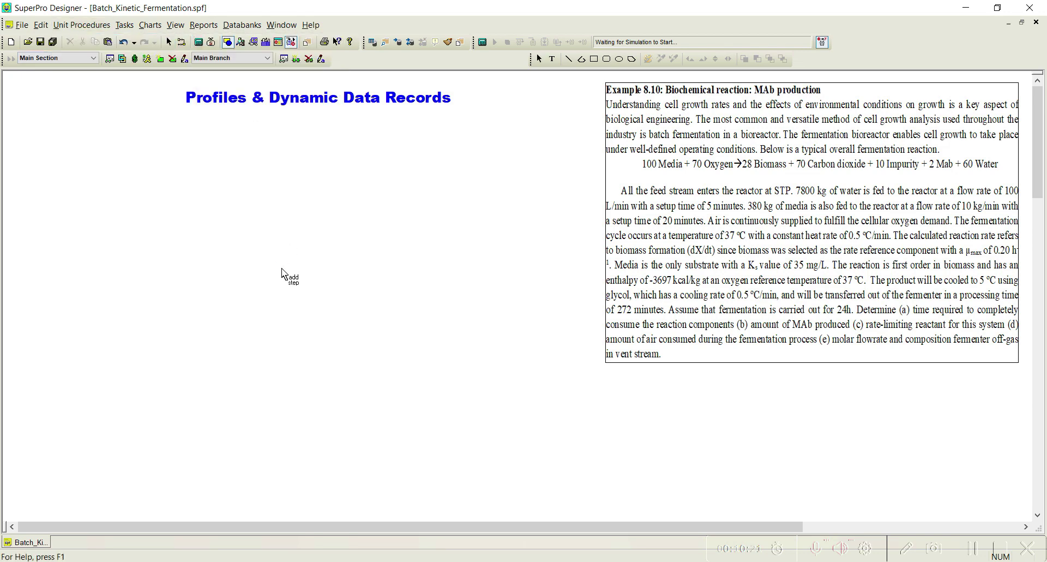
{"action": "left_click", "coordinate": [282, 268]}
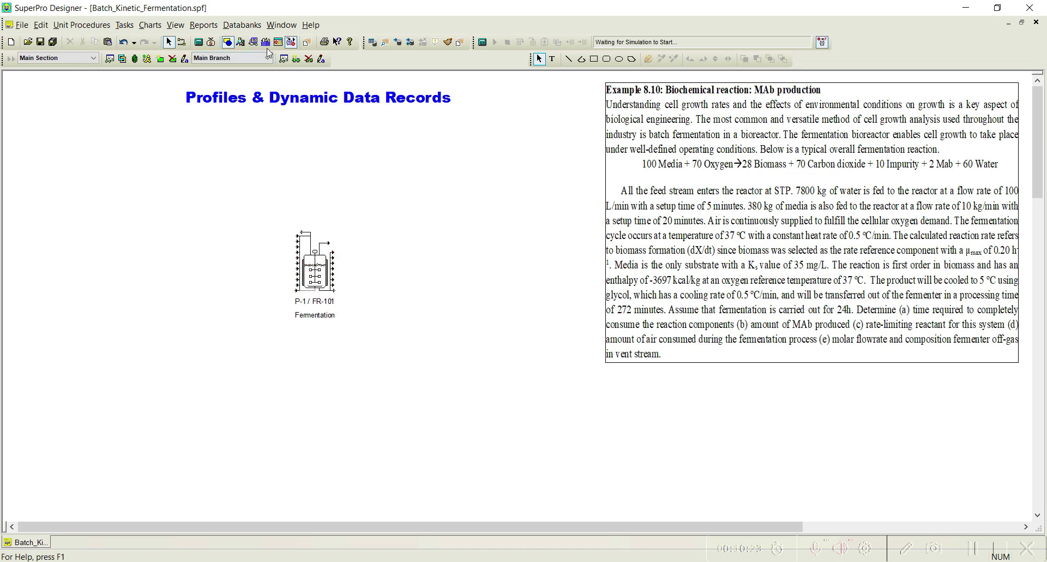
Draw three feed streams and two outlet streams (S-101 to S-105) on the fermentor
{"action": "left_click", "coordinate": [181, 42]}
{"action": "left_click", "coordinate": [301, 232]}
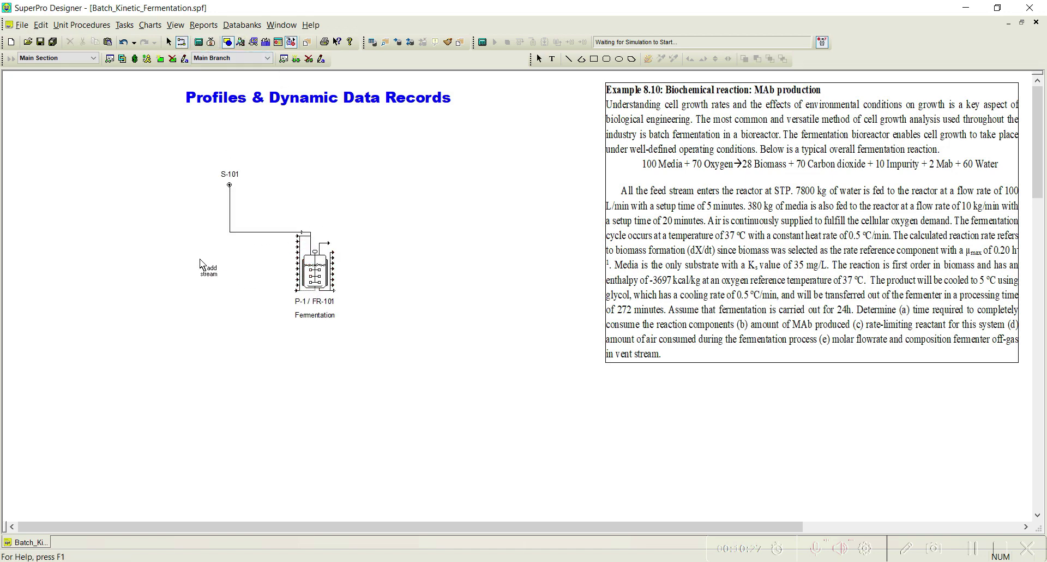
{"action": "left_click", "coordinate": [172, 257]}
{"action": "left_click", "coordinate": [298, 257]}
{"action": "left_click", "coordinate": [294, 291]}
{"action": "left_click", "coordinate": [328, 242]}
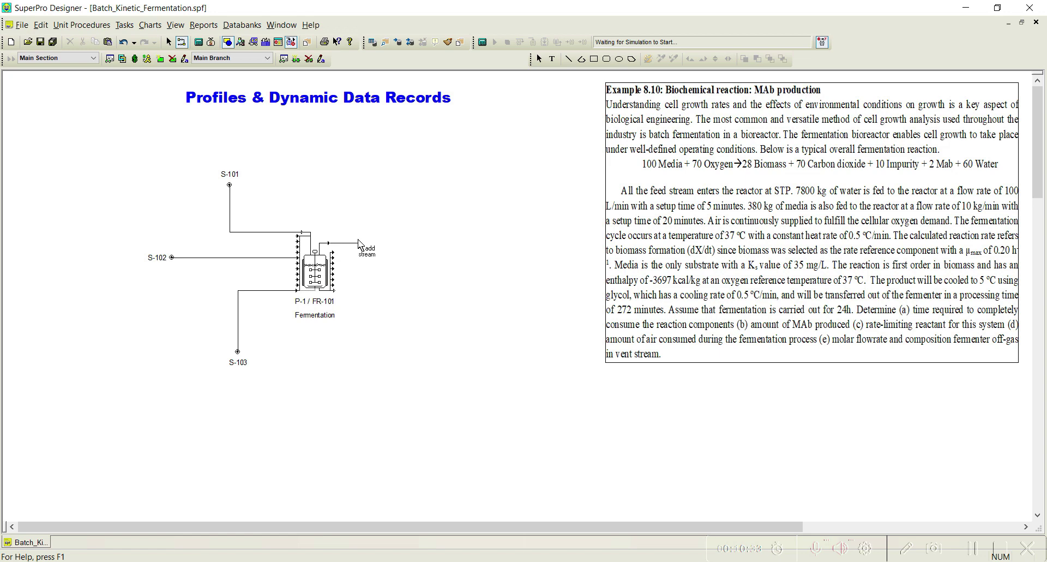
{"action": "left_click", "coordinate": [358, 198]}
{"action": "left_click", "coordinate": [333, 291]}
{"action": "left_click", "coordinate": [393, 290]}
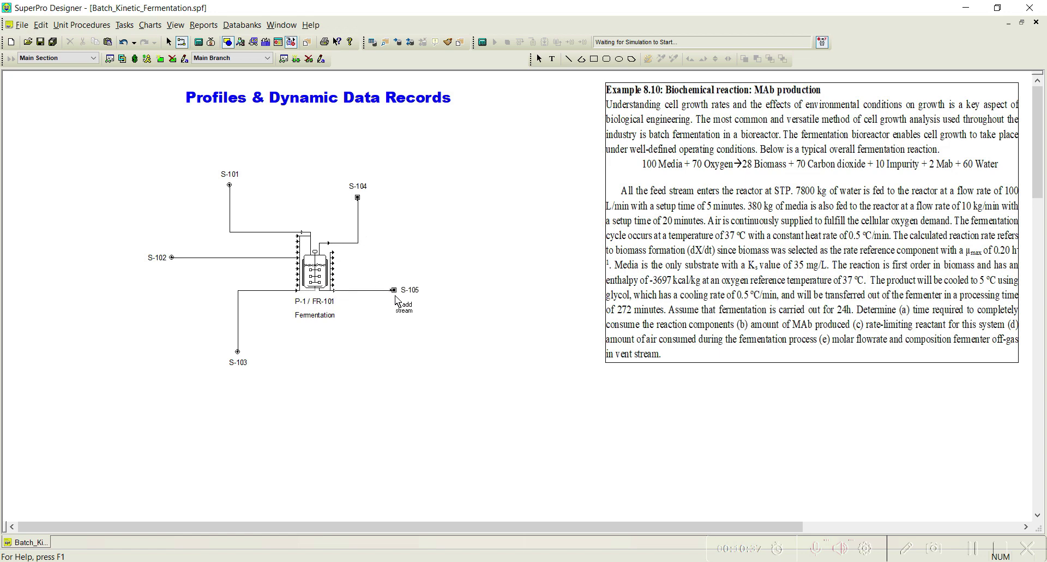
Label streams S-101, S-102 and S-103 as 'Water', 'Media' and 'Air-in'
{"action": "right_click", "coordinate": [278, 232]}
{"action": "left_click", "coordinate": [309, 302]}
{"action": "type", "text": "Wa"}
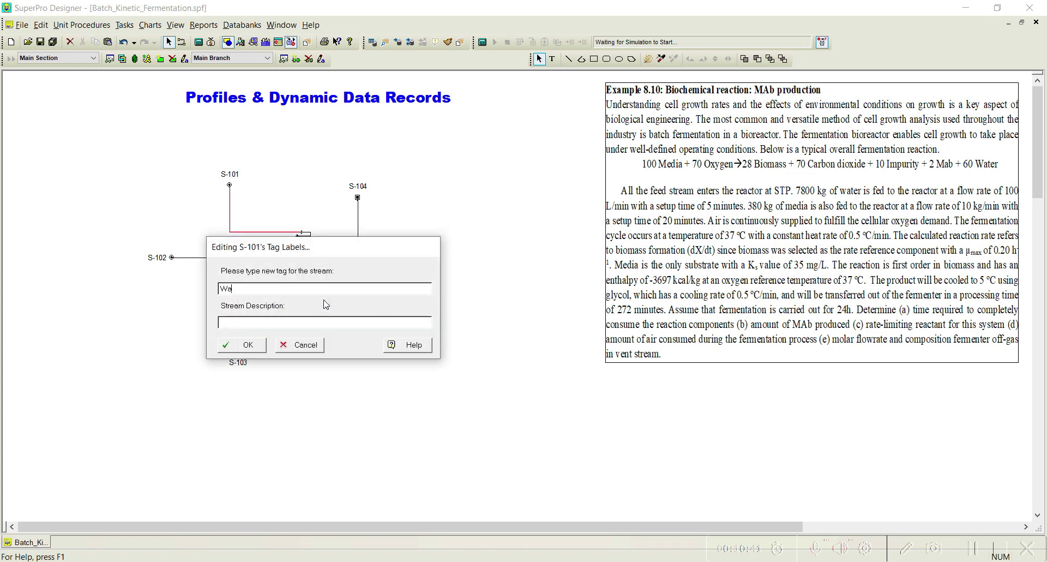
{"action": "type", "text": "ter"}
{"action": "left_click", "coordinate": [262, 345]}
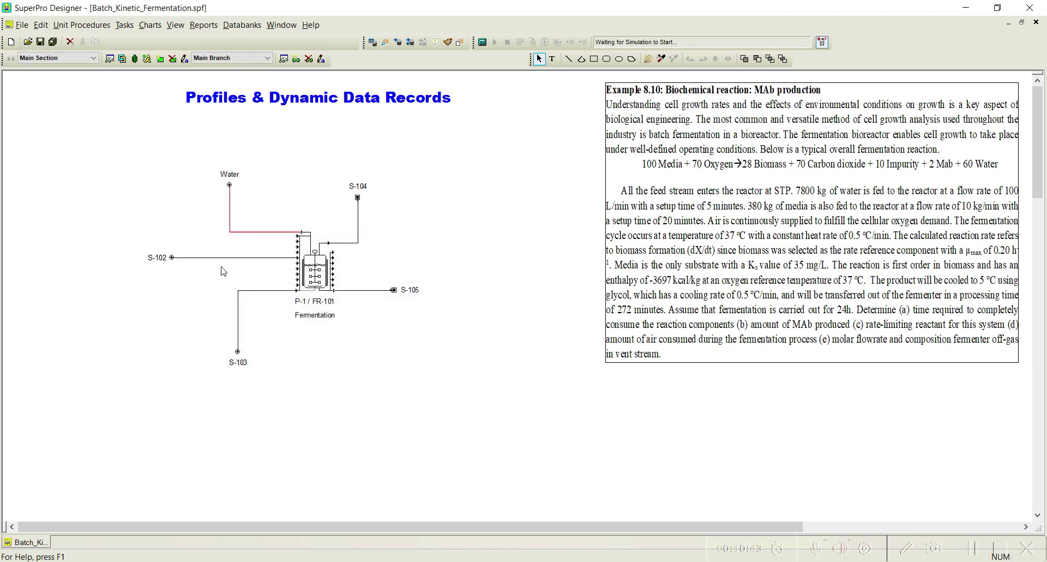
{"action": "right_click", "coordinate": [219, 258]}
{"action": "left_click", "coordinate": [273, 323]}
{"action": "type", "text": "Media"}
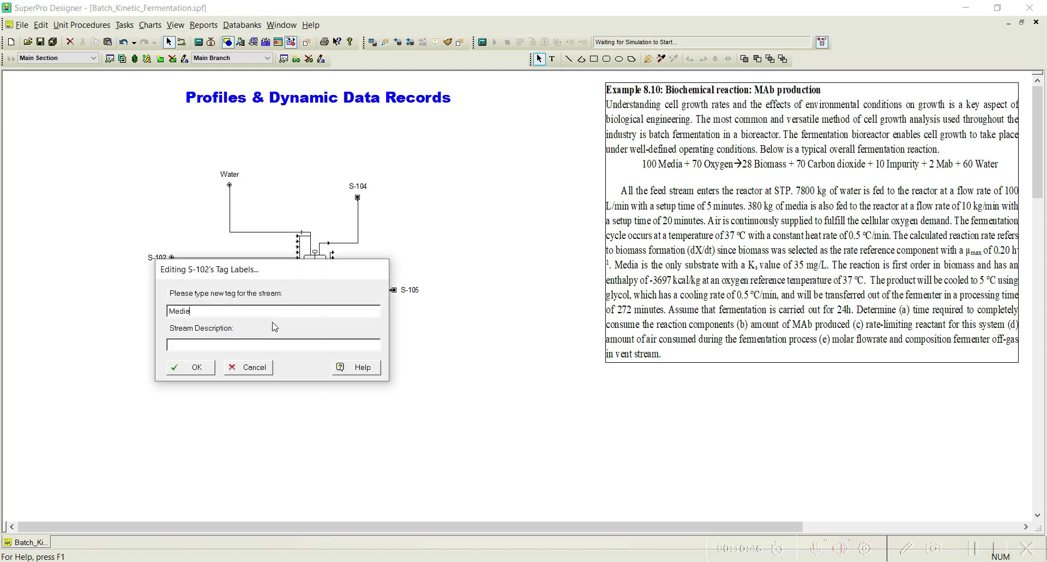
{"action": "left_click", "coordinate": [192, 367]}
{"action": "right_click", "coordinate": [273, 291]}
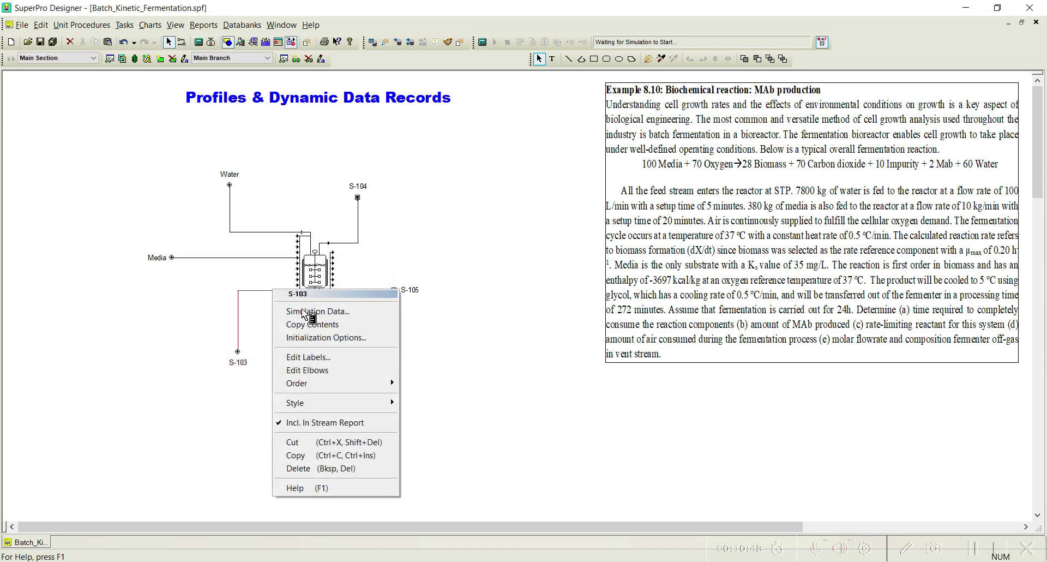
{"action": "left_click", "coordinate": [319, 356]}
{"action": "type", "text": "Air"}
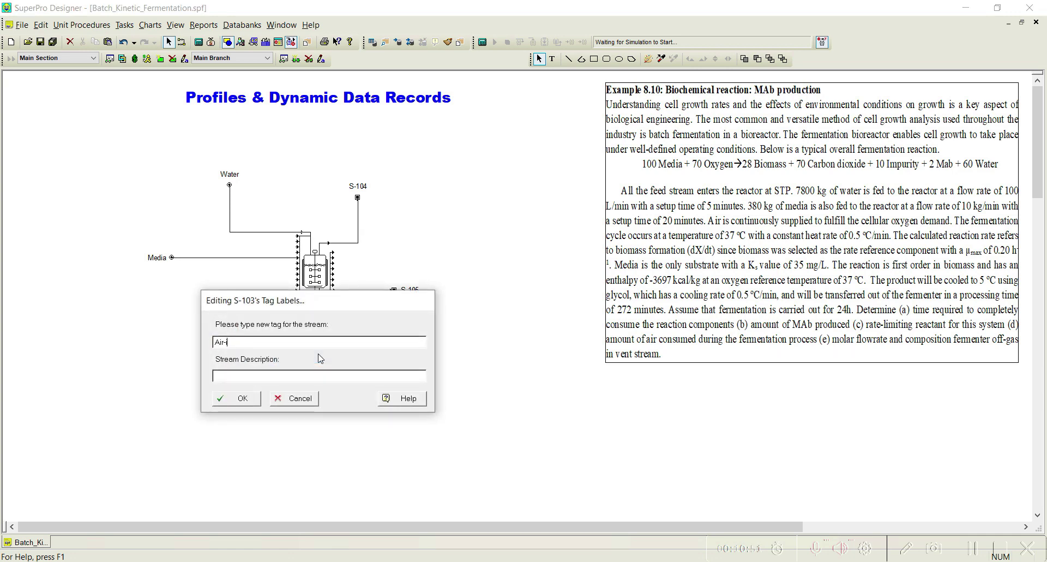
{"action": "type", "text": "-in"}
{"action": "left_click", "coordinate": [236, 398]}
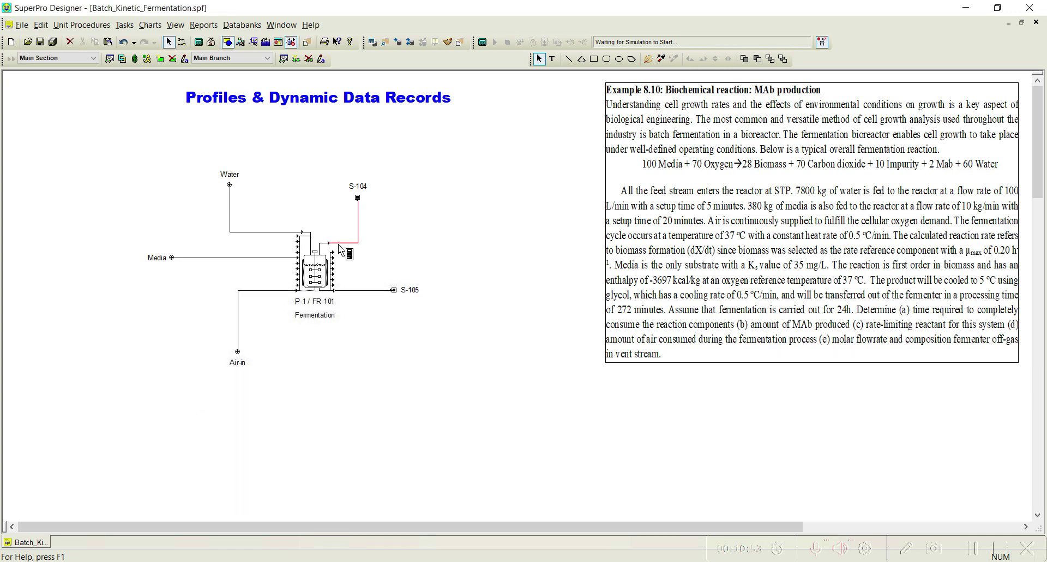
Label S-104 'Fermenter off-gas' and S-105 'Product', then open P-1's operation sequence
{"action": "right_click", "coordinate": [338, 242]}
{"action": "left_click", "coordinate": [372, 311]}
{"action": "type", "text": "F"}
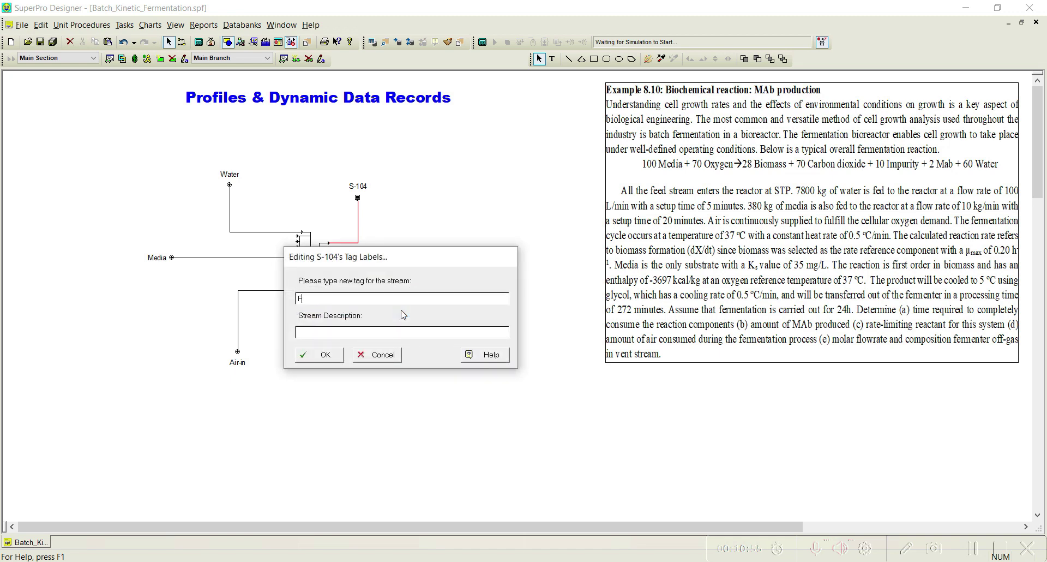
{"action": "type", "text": "ermenter off-gas"}
{"action": "left_click", "coordinate": [319, 354]}
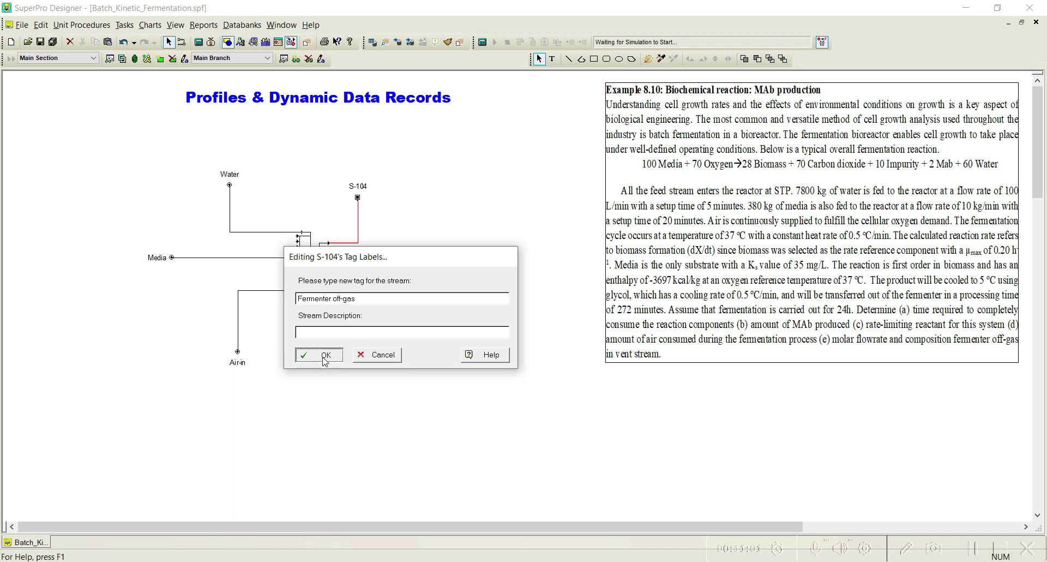
{"action": "right_click", "coordinate": [380, 299]}
{"action": "left_click", "coordinate": [419, 355]}
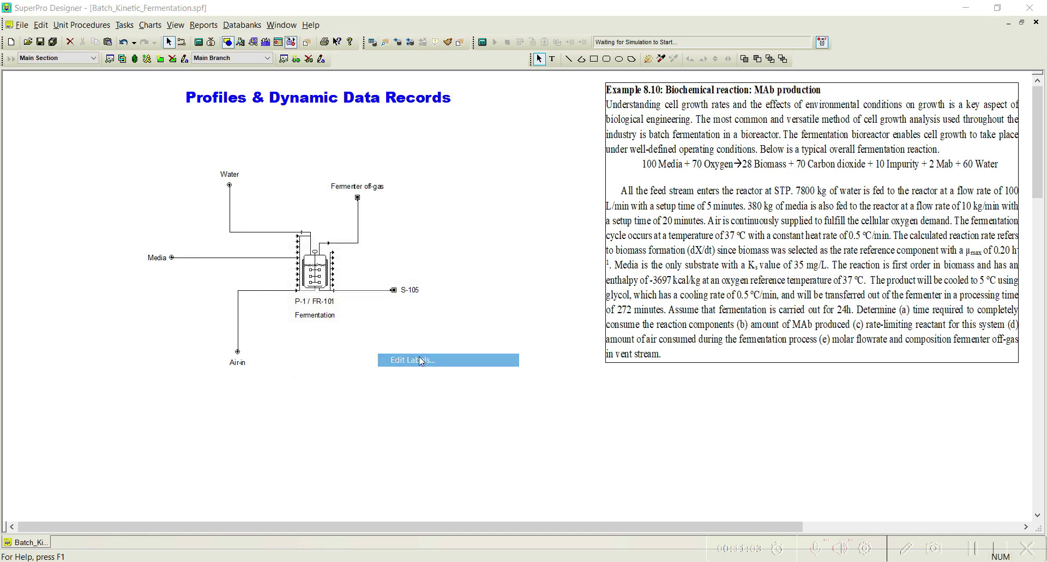
{"action": "type", "text": "Product"}
{"action": "left_click", "coordinate": [336, 401]}
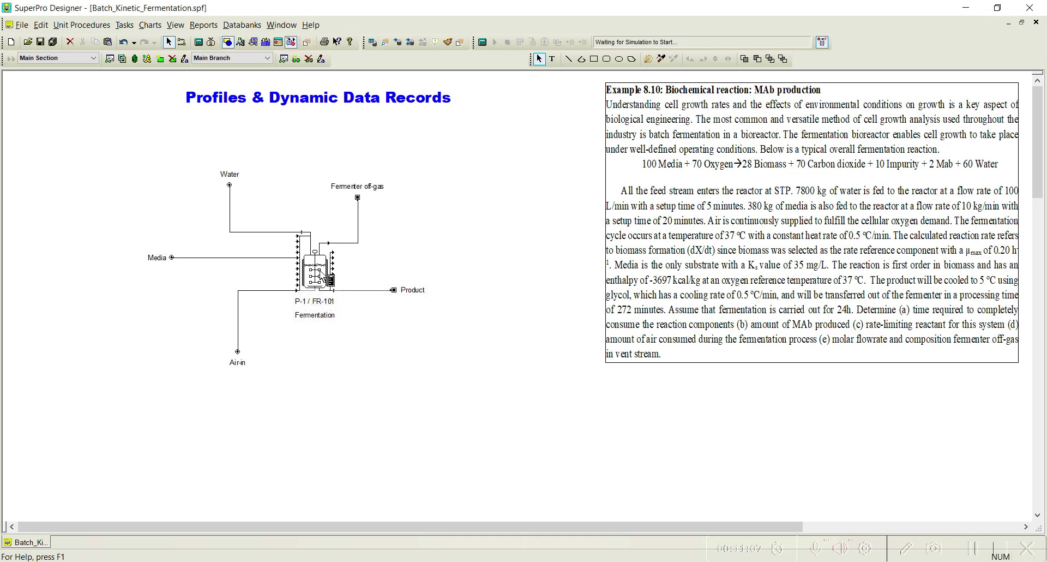
{"action": "right_click", "coordinate": [320, 270]}
{"action": "left_click", "coordinate": [365, 292]}
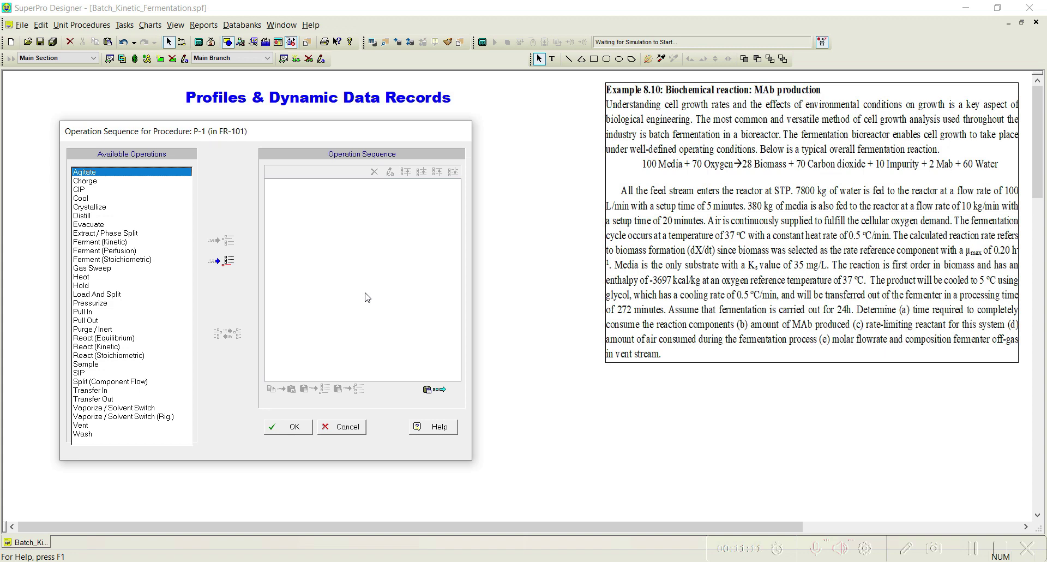
Build P-1's sequence: two Charge operations, Ferment (Kinetic), Cool and Transfer Out
{"action": "left_click", "coordinate": [99, 183]}
{"action": "left_click", "coordinate": [236, 264]}
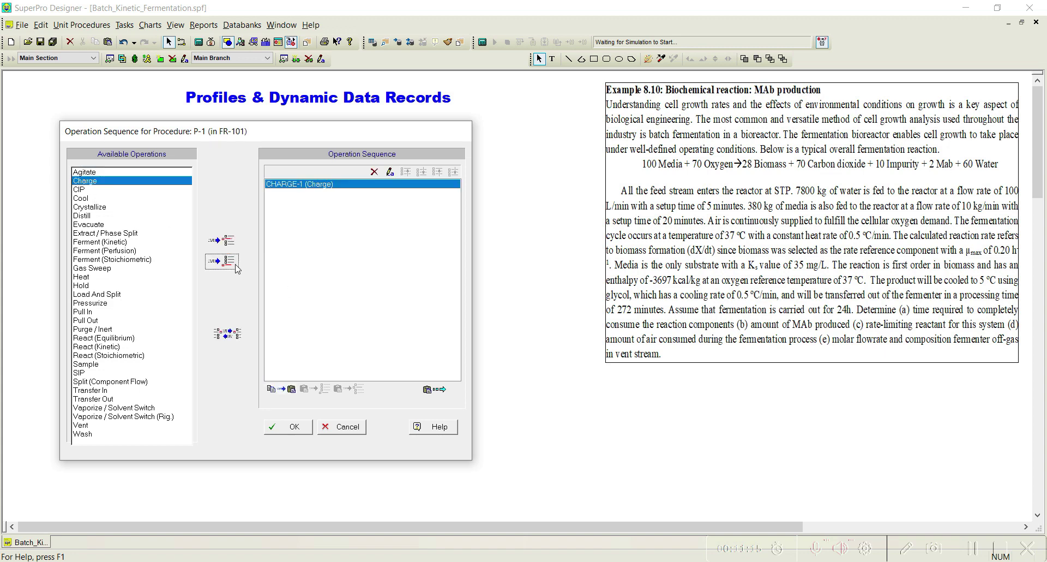
{"action": "left_click", "coordinate": [228, 267]}
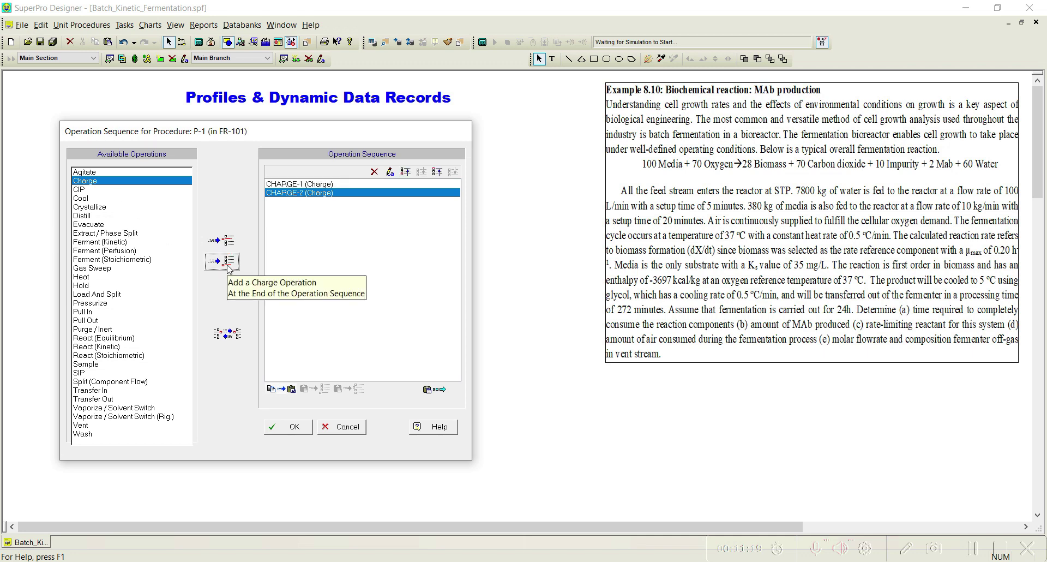
{"action": "left_click", "coordinate": [109, 242]}
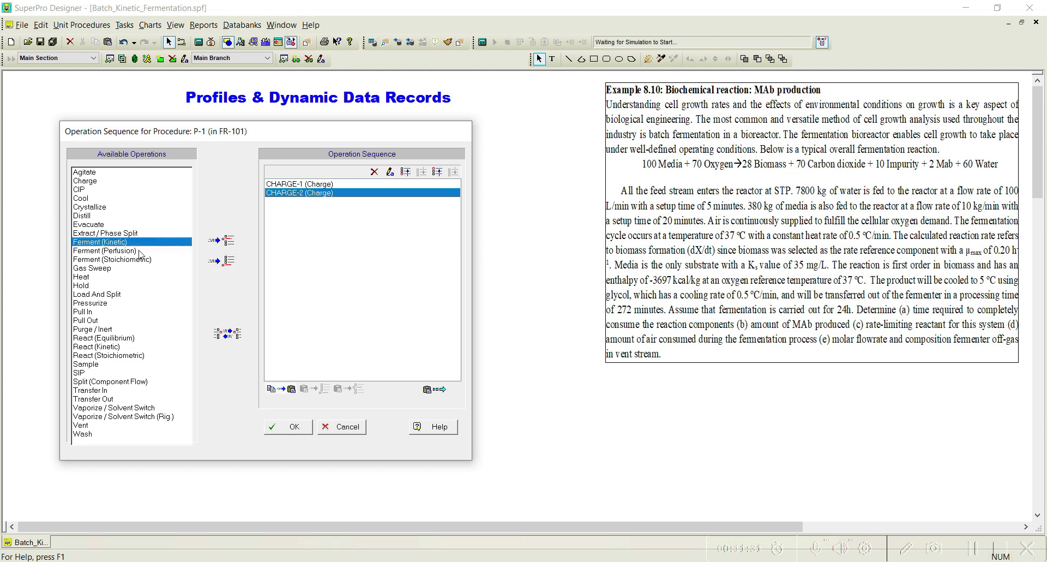
{"action": "left_click", "coordinate": [225, 264]}
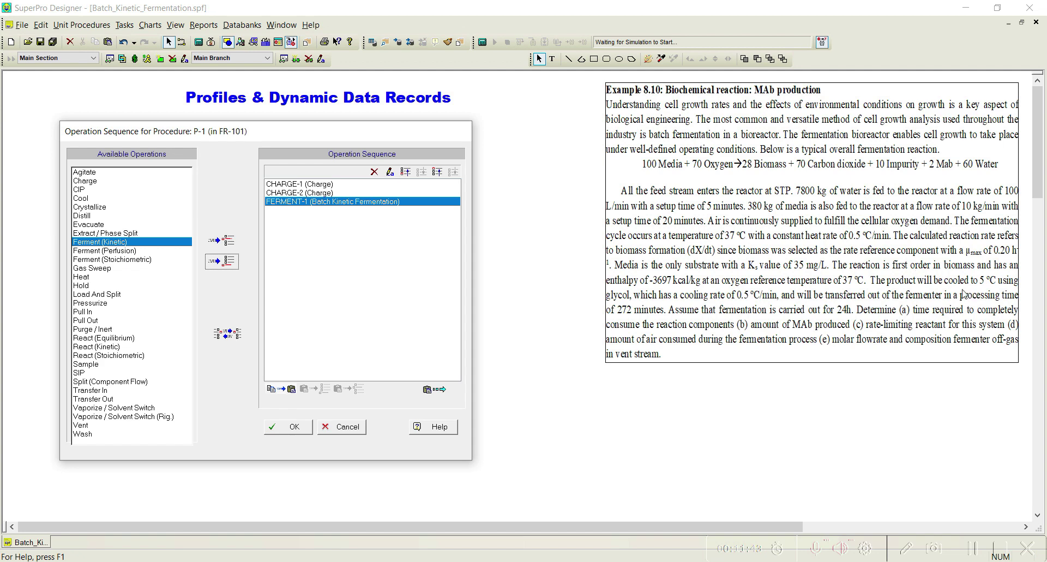
{"action": "left_click", "coordinate": [101, 199]}
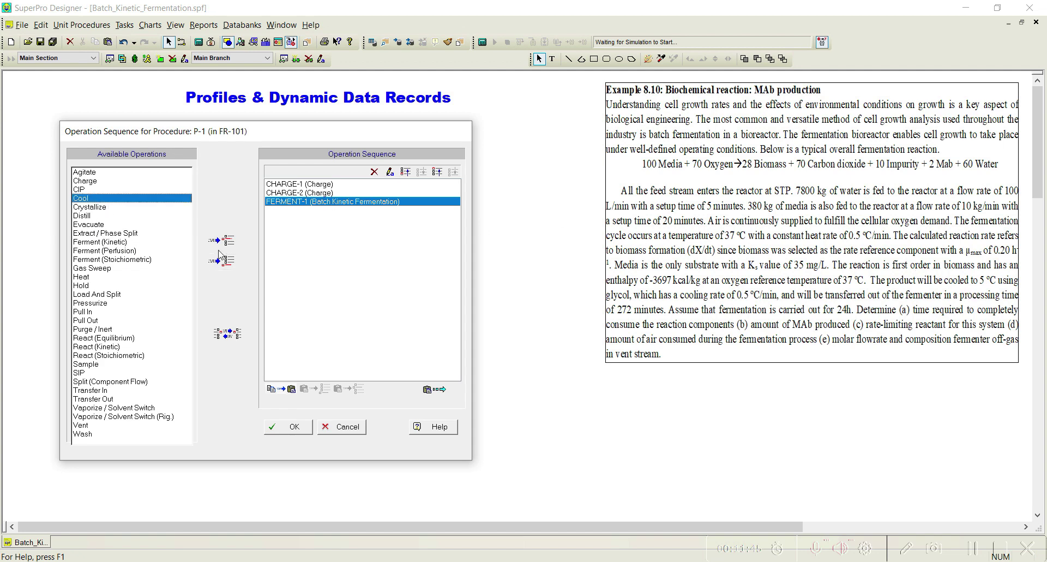
{"action": "left_click", "coordinate": [222, 261]}
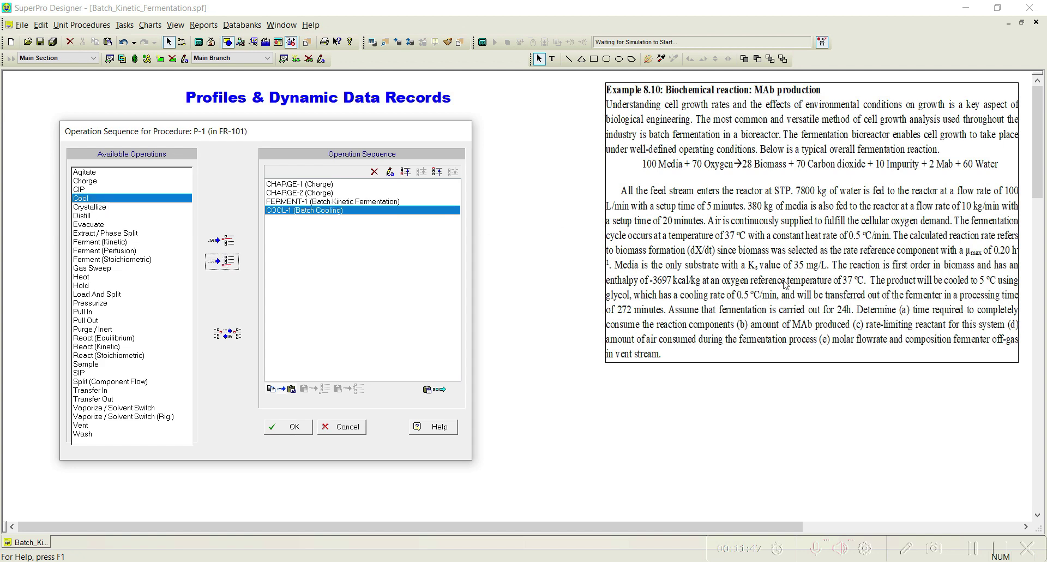
{"action": "left_click", "coordinate": [105, 398]}
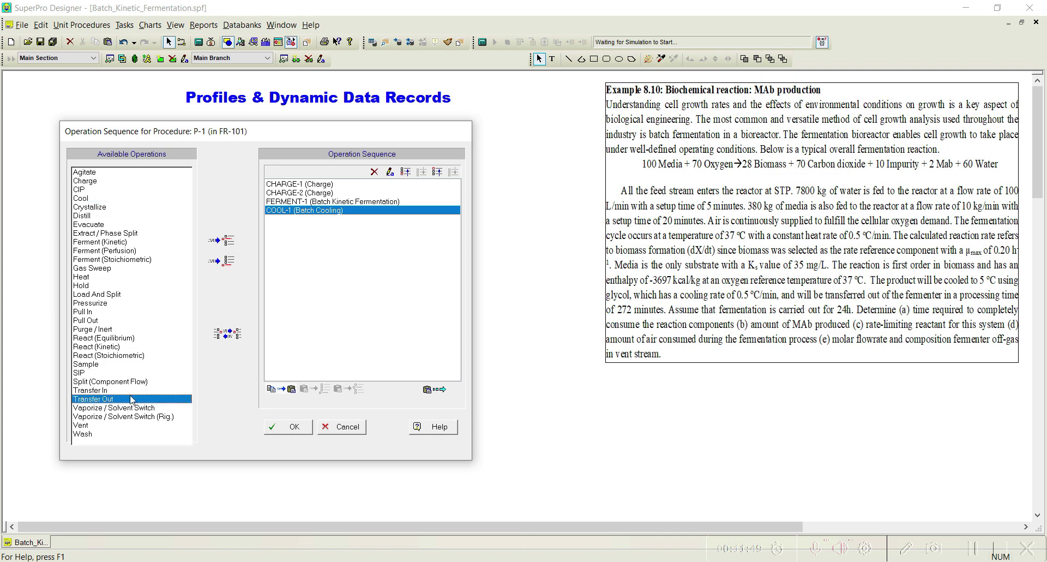
{"action": "left_click", "coordinate": [226, 265]}
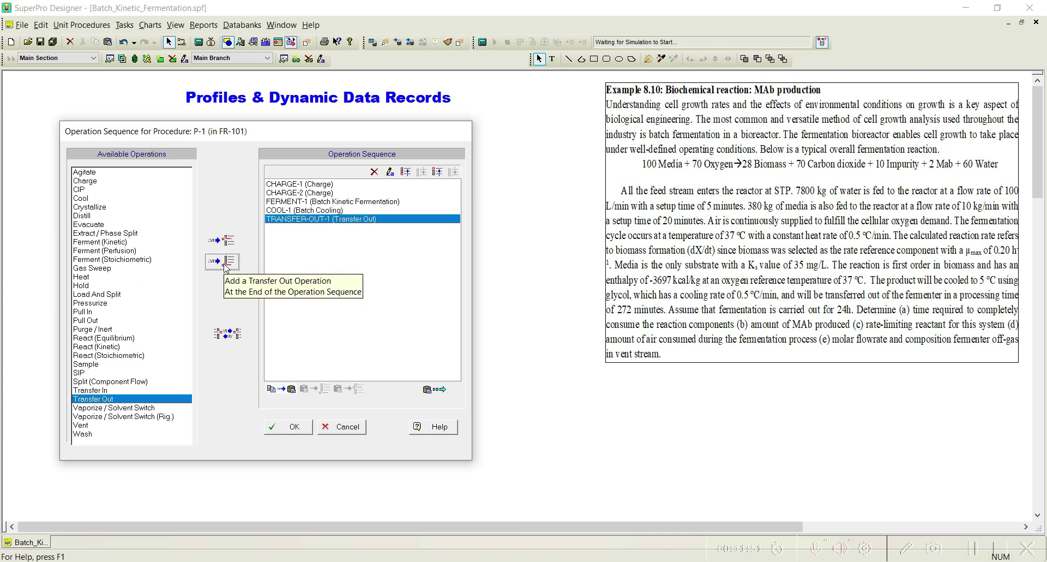
{"action": "left_click", "coordinate": [291, 427]}
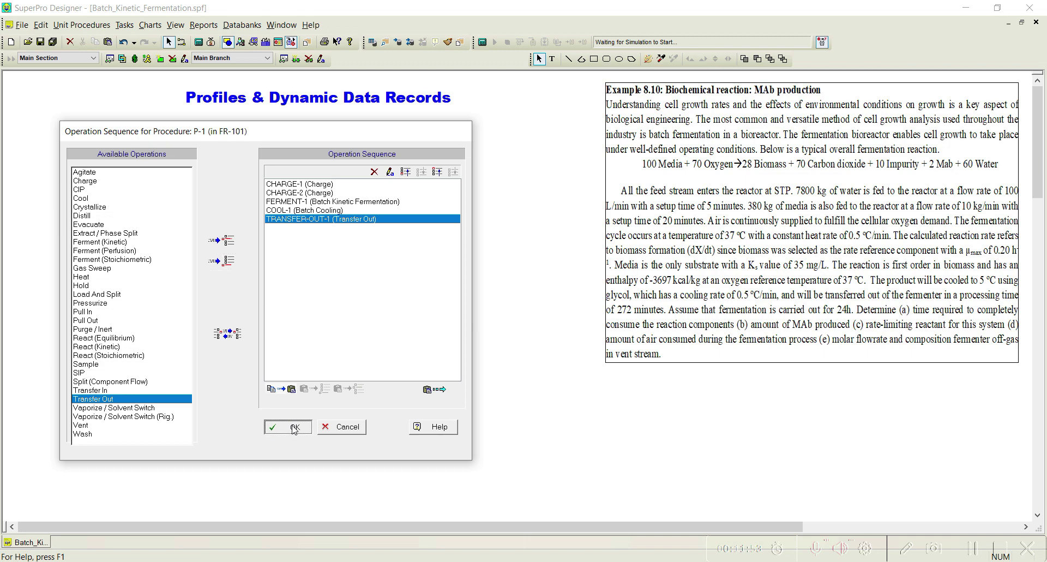
Open the CHARGE-1 operation data of FR-101
{"action": "right_click", "coordinate": [311, 275]}
{"action": "mouse_move", "coordinate": [368, 252]}
{"action": "left_click", "coordinate": [500, 252]}
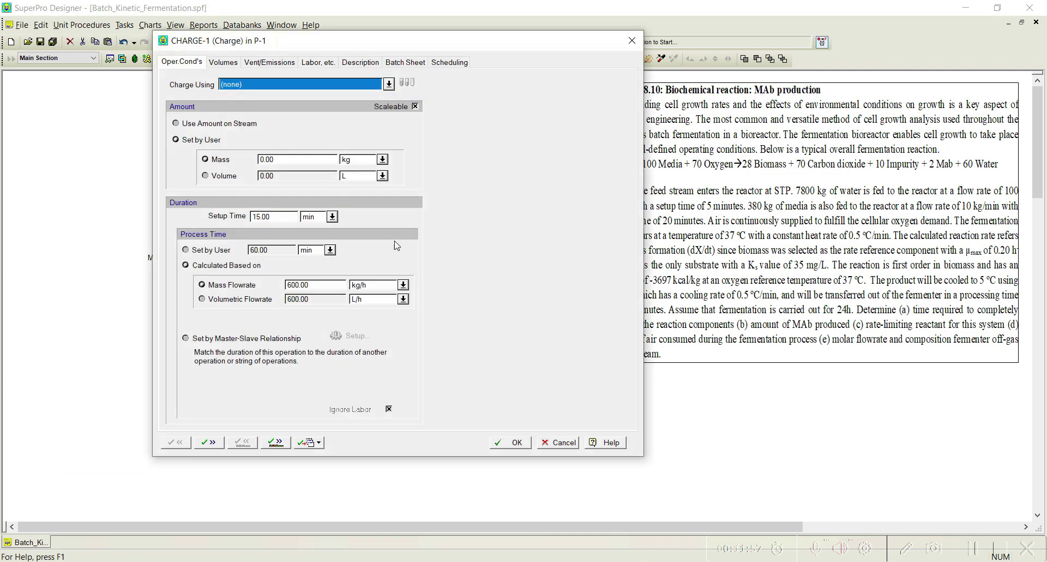
Charge CHARGE-1 from the Water inlet with a pure Water composition
{"action": "left_click", "coordinate": [282, 74]}
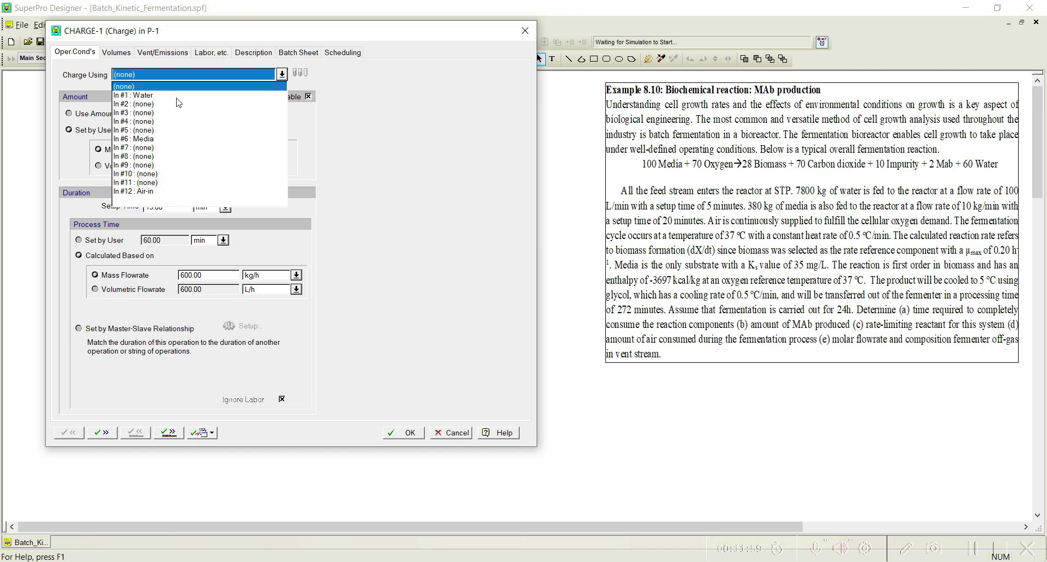
{"action": "left_click", "coordinate": [178, 103]}
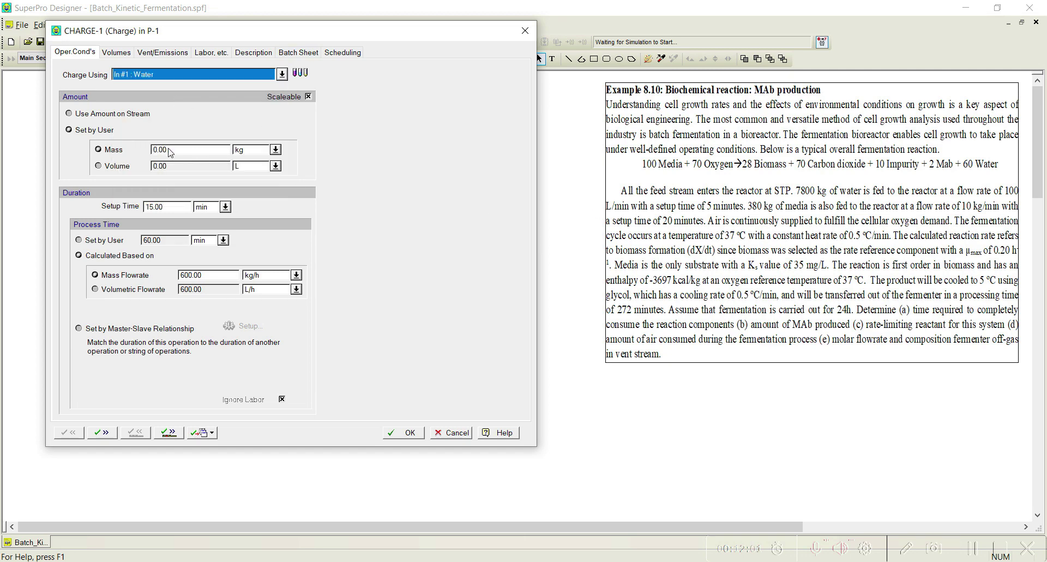
{"action": "left_click", "coordinate": [305, 76]}
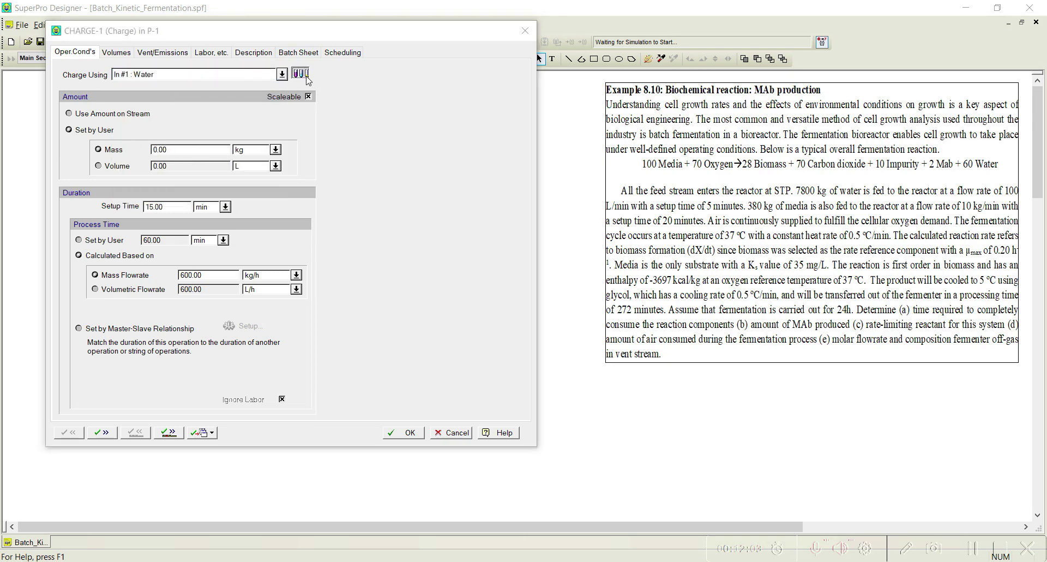
{"action": "left_click", "coordinate": [61, 194]}
{"action": "left_click", "coordinate": [147, 135]}
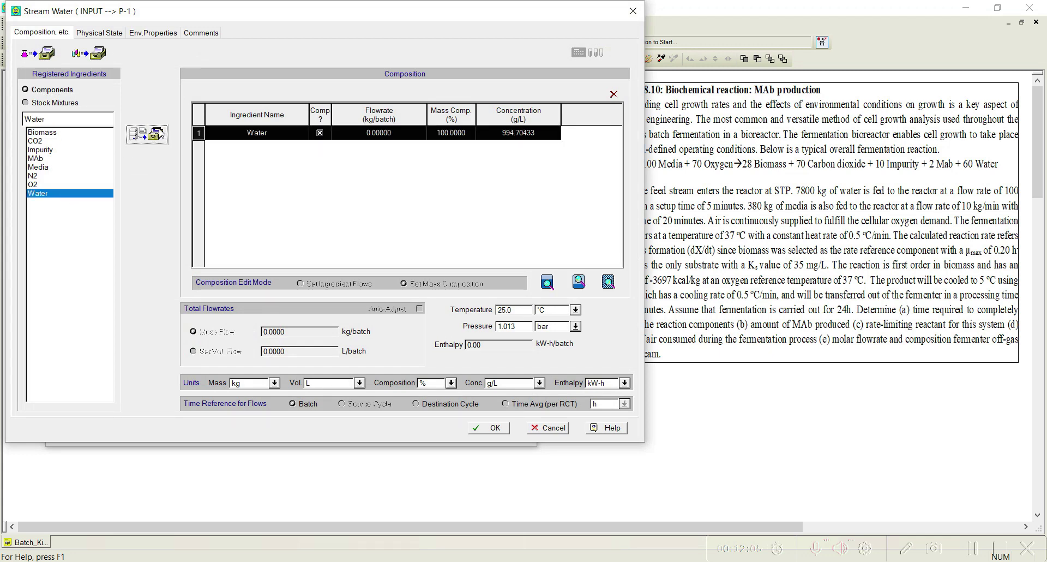
{"action": "left_click", "coordinate": [503, 428]}
Set CHARGE-1 mass 7800 kg, setup time 5 min and volumetric flowrate 100 L/h
{"action": "left_click", "coordinate": [194, 150]}
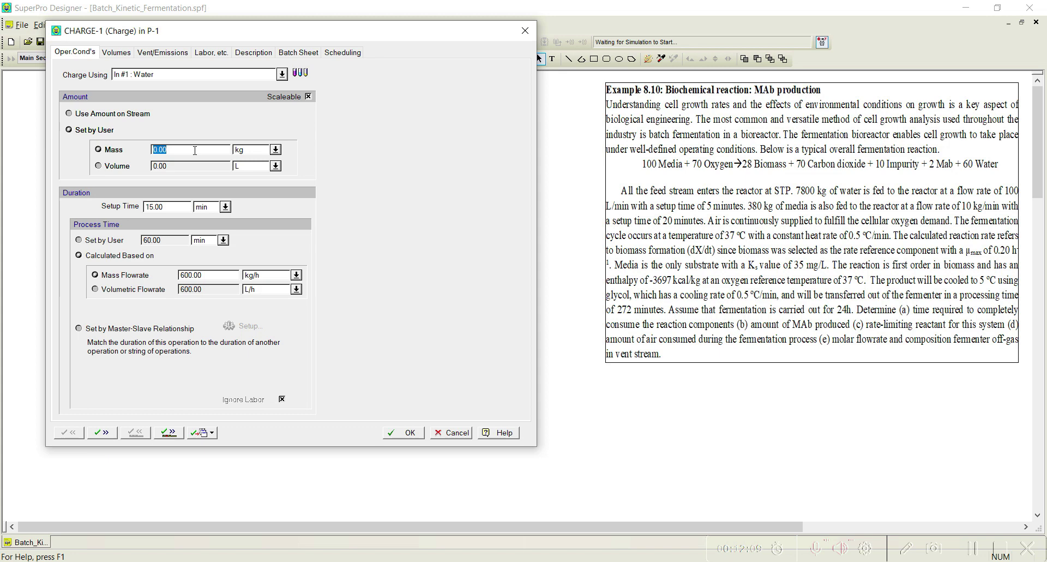
{"action": "type", "text": "780"}
{"action": "double_click", "coordinate": [161, 207]}
{"action": "type", "text": "5.00"}
{"action": "left_click", "coordinate": [143, 290]}
{"action": "double_click", "coordinate": [212, 289]}
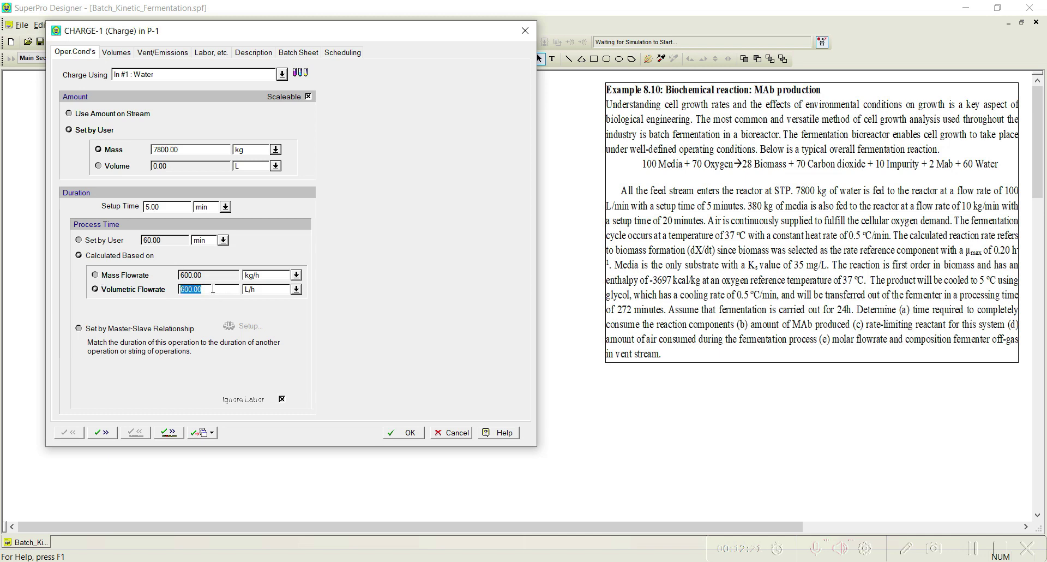
{"action": "type", "text": "100"}
Move to CHARGE-2 and charge from the Media inlet with a Media composition
{"action": "left_click", "coordinate": [169, 433]}
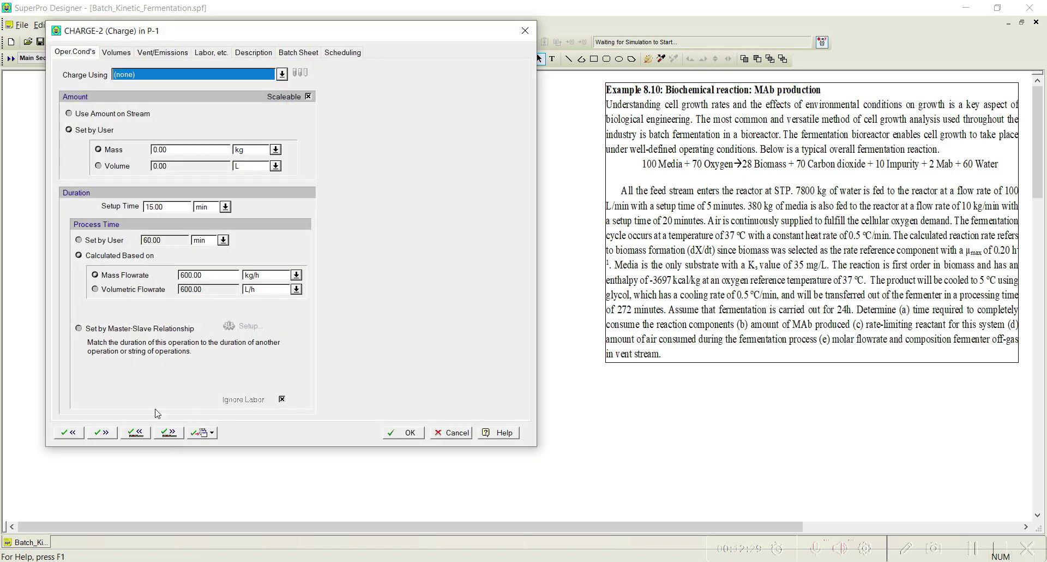
{"action": "left_click", "coordinate": [281, 75]}
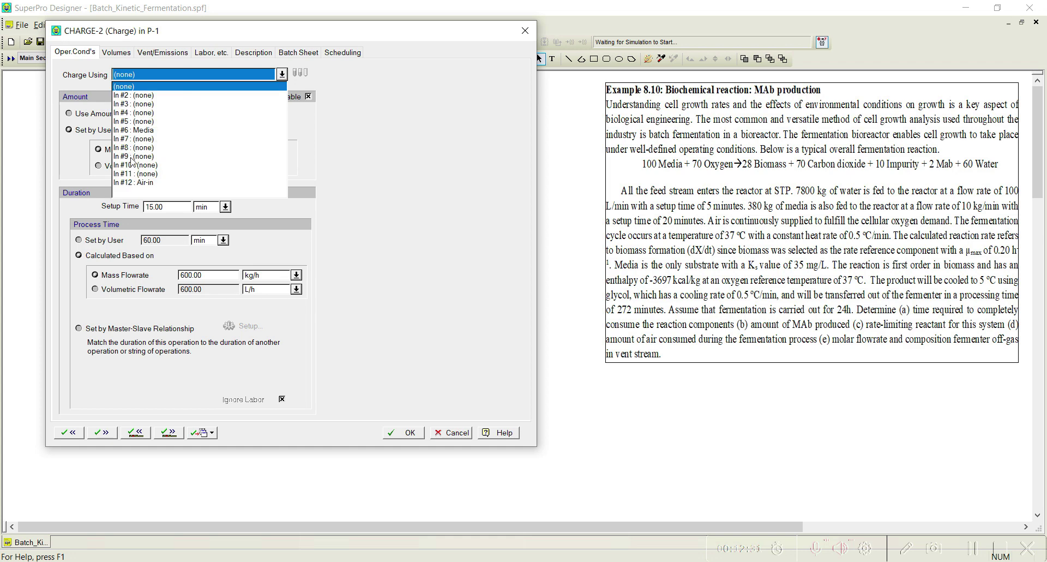
{"action": "left_click", "coordinate": [155, 131]}
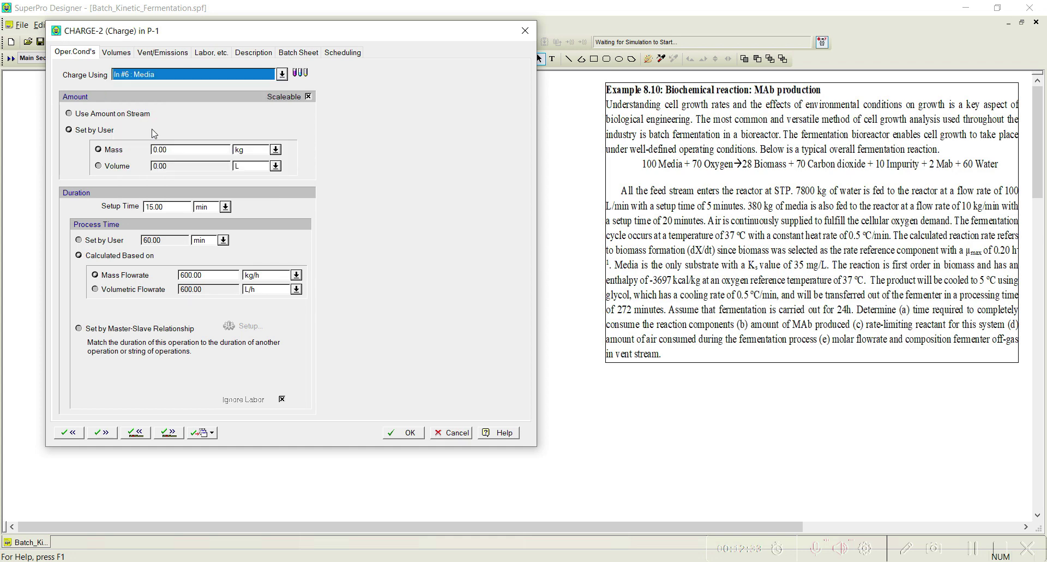
{"action": "left_click", "coordinate": [300, 73]}
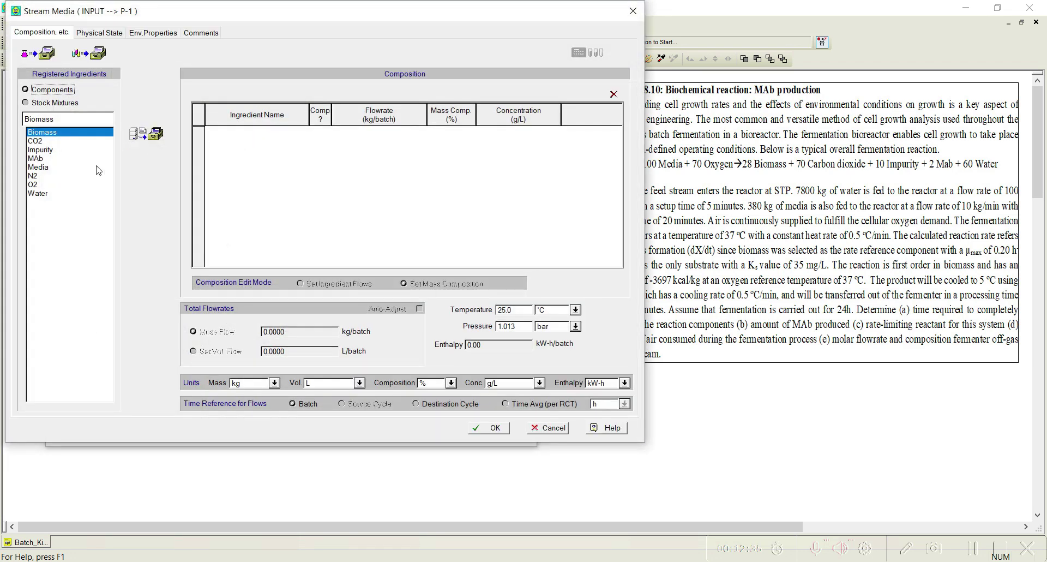
{"action": "double_click", "coordinate": [66, 167]}
{"action": "left_click", "coordinate": [484, 428]}
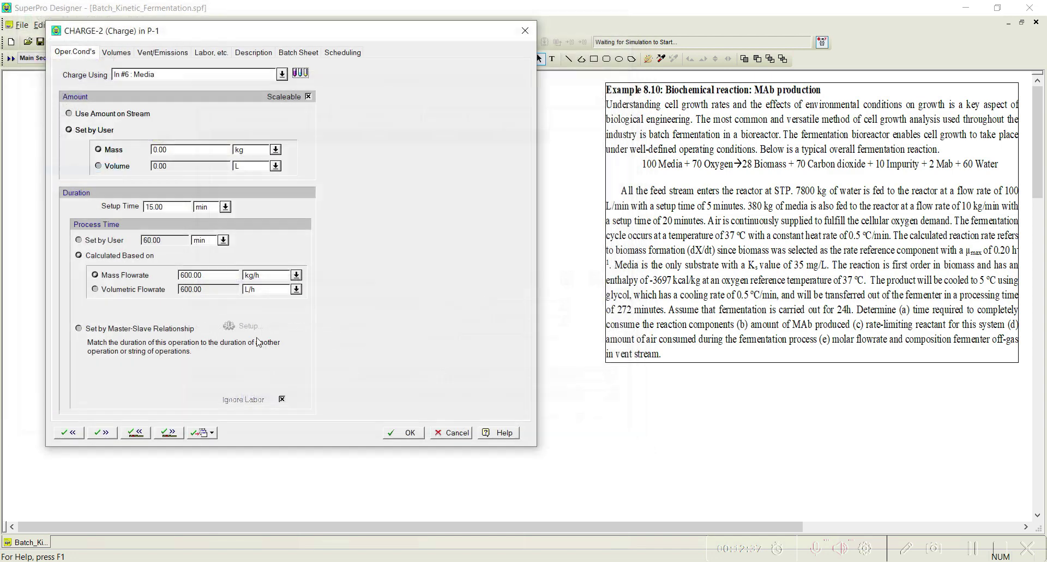
Set CHARGE-2 mass 380 kg, setup time 20 min and mass flowrate 10 kg/h
{"action": "double_click", "coordinate": [159, 149]}
{"action": "type", "text": "380"}
{"action": "double_click", "coordinate": [161, 208]}
{"action": "type", "text": "20"}
{"action": "double_click", "coordinate": [204, 275]}
{"action": "type", "text": "10"}
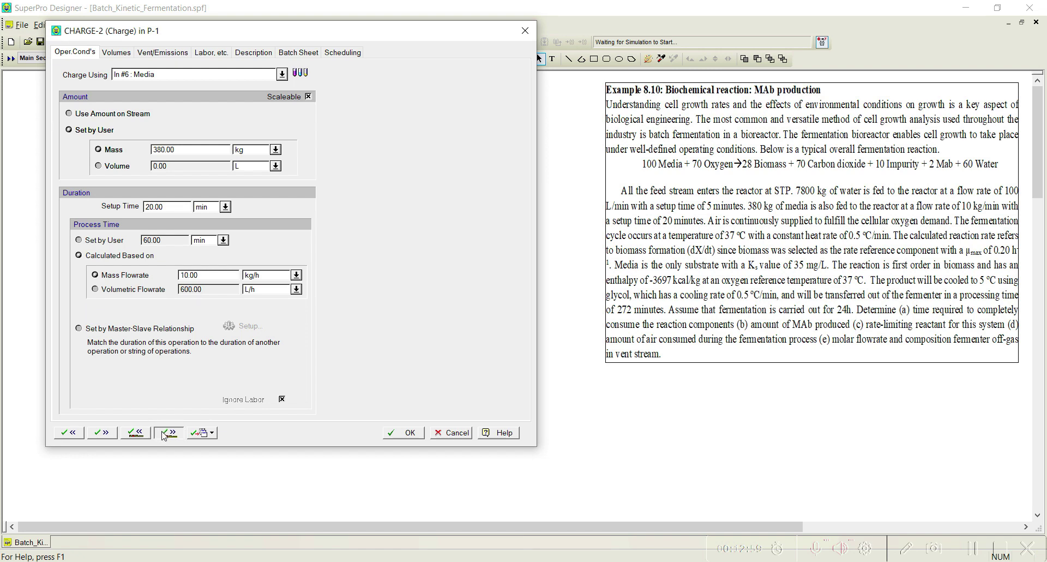
{"action": "key", "text": "Return"}
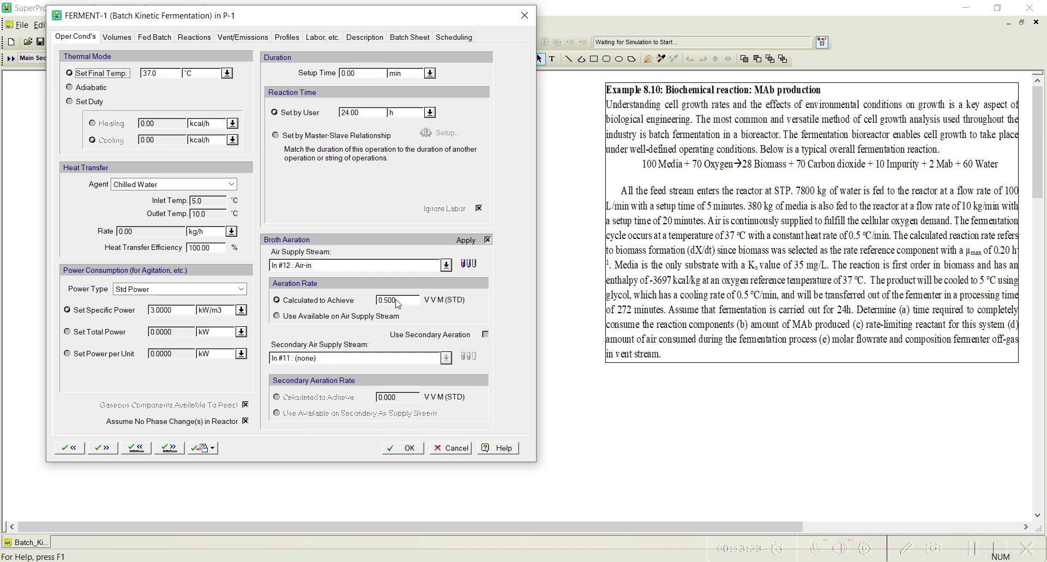
Show the Fermentation #1 stoichiometry from FERMENT-1's Reactions tab, with Media at 18.0150
{"action": "left_click", "coordinate": [118, 41]}
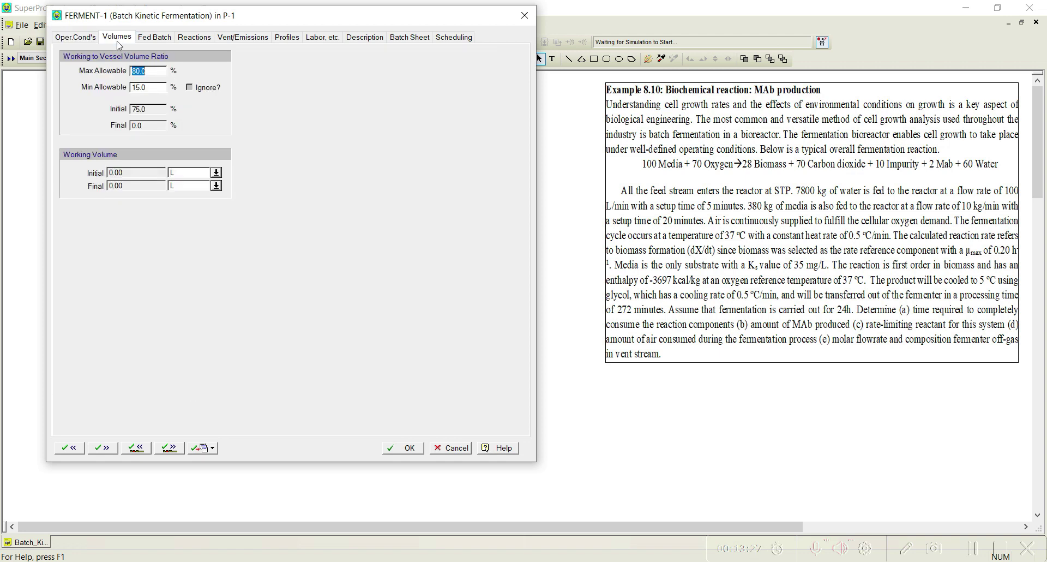
{"action": "left_click", "coordinate": [190, 40]}
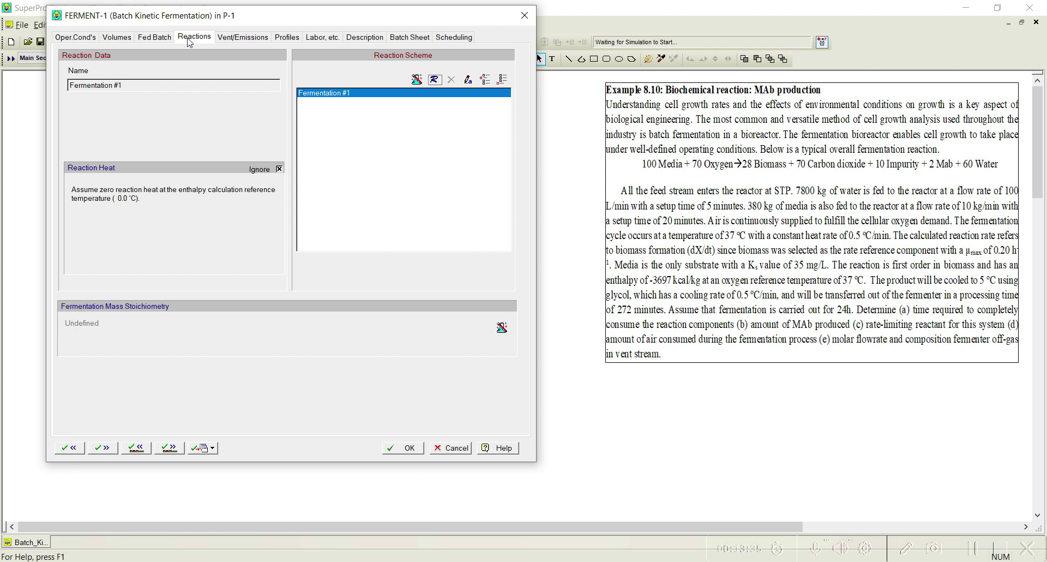
{"action": "left_click", "coordinate": [417, 79]}
{"action": "left_click_drag", "start_coordinate": [466, 13], "coordinate": [428, 202]}
Add Media and O2 as the reactants of Fermentation #1, removing a mistaken Biomass reactant
{"action": "left_click", "coordinate": [330, 242]}
{"action": "left_click", "coordinate": [351, 310]}
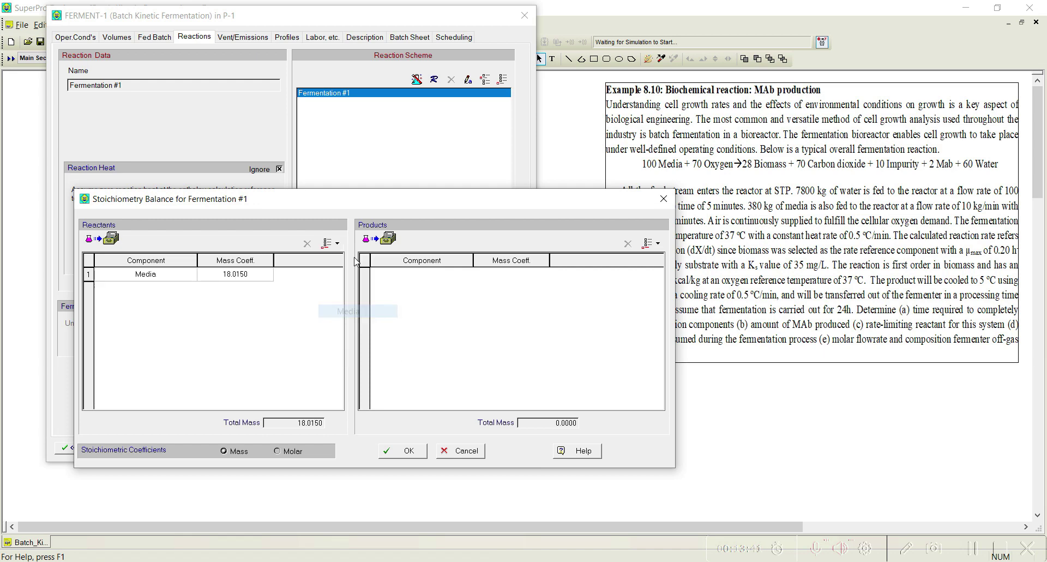
{"action": "left_click", "coordinate": [330, 243]}
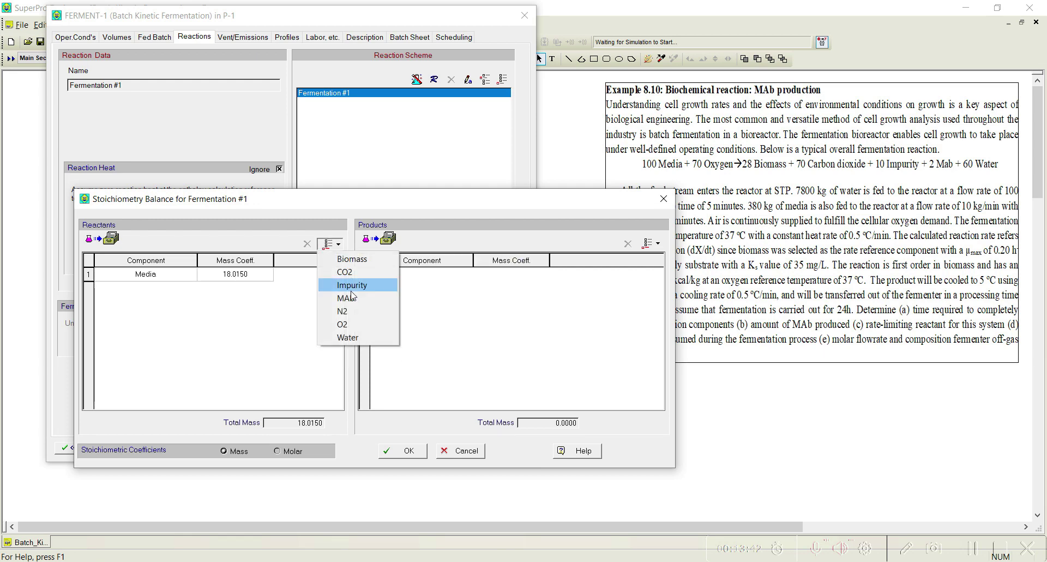
{"action": "left_click", "coordinate": [360, 325]}
{"action": "left_click", "coordinate": [331, 243]}
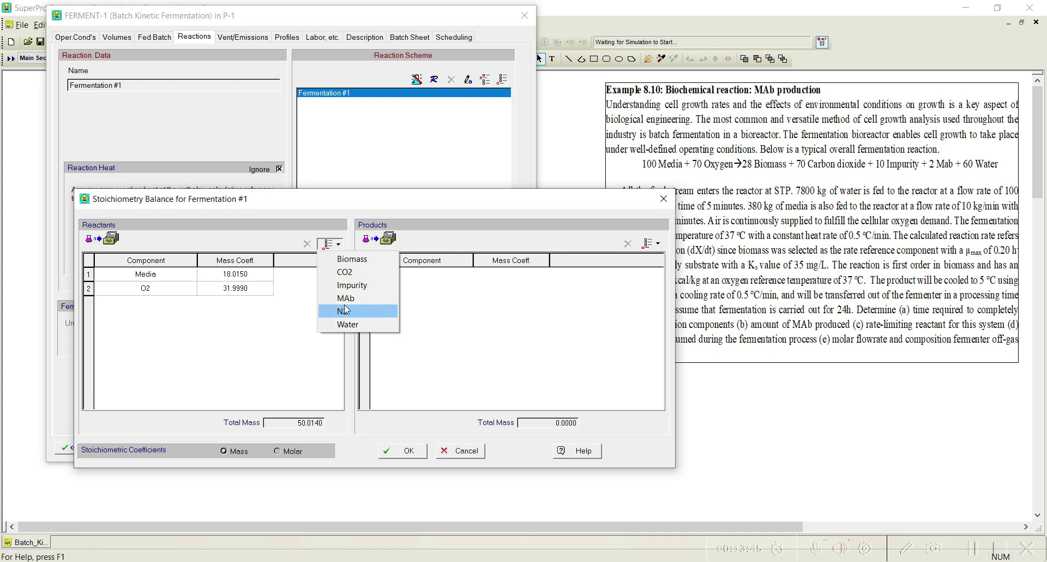
{"action": "left_click", "coordinate": [352, 259]}
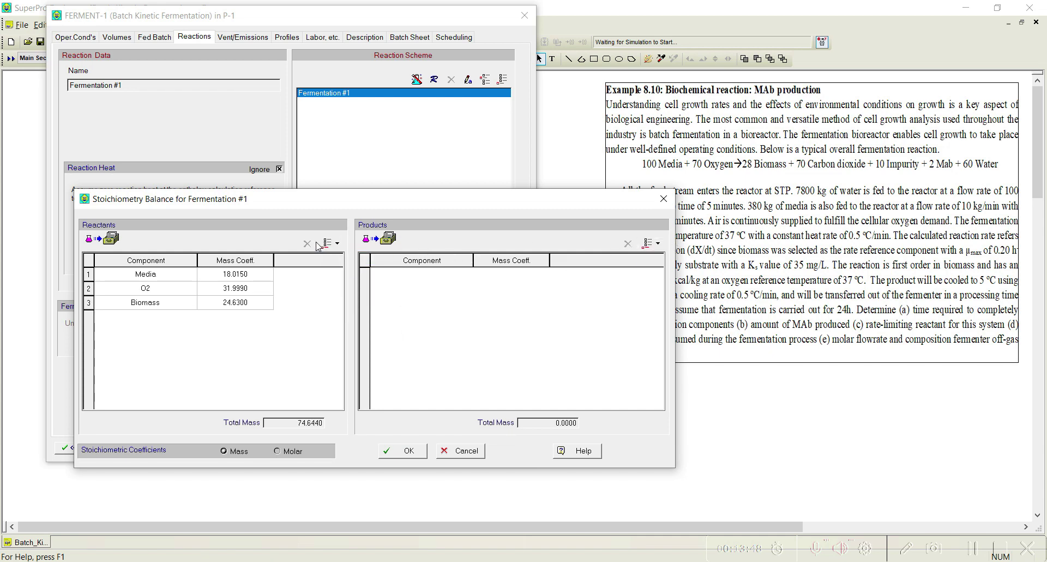
{"action": "left_click", "coordinate": [88, 303]}
{"action": "left_click", "coordinate": [307, 243]}
Add Biomass, CO2, Impurity, MAb and Water as the reaction products
{"action": "left_click", "coordinate": [657, 244]}
{"action": "left_click", "coordinate": [665, 259]}
{"action": "left_click", "coordinate": [657, 245]}
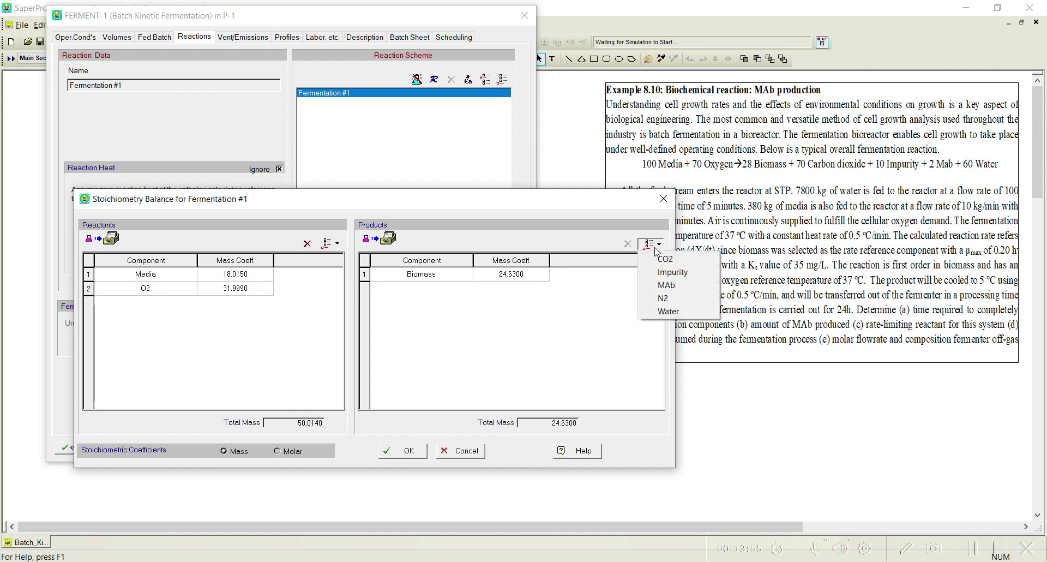
{"action": "left_click", "coordinate": [661, 258]}
{"action": "left_click", "coordinate": [657, 245]}
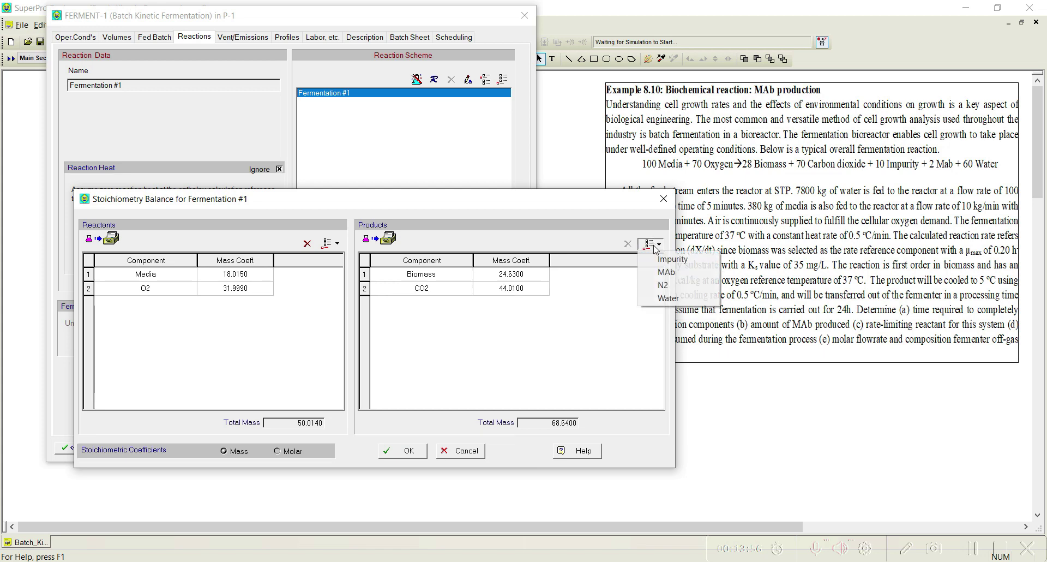
{"action": "left_click", "coordinate": [661, 258]}
{"action": "left_click", "coordinate": [656, 244]}
{"action": "left_click", "coordinate": [661, 262]}
{"action": "left_click", "coordinate": [657, 244]}
{"action": "left_click", "coordinate": [662, 272]}
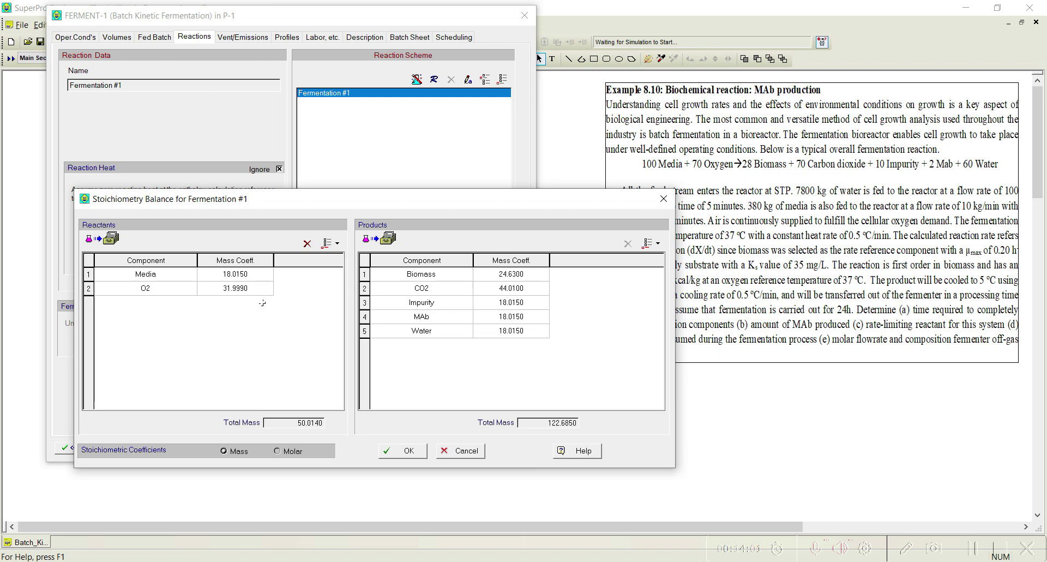
Enter reactant mass coefficients of 100 for Media and 70 for O2
{"action": "left_click", "coordinate": [249, 273]}
{"action": "type", "text": "1000000"}
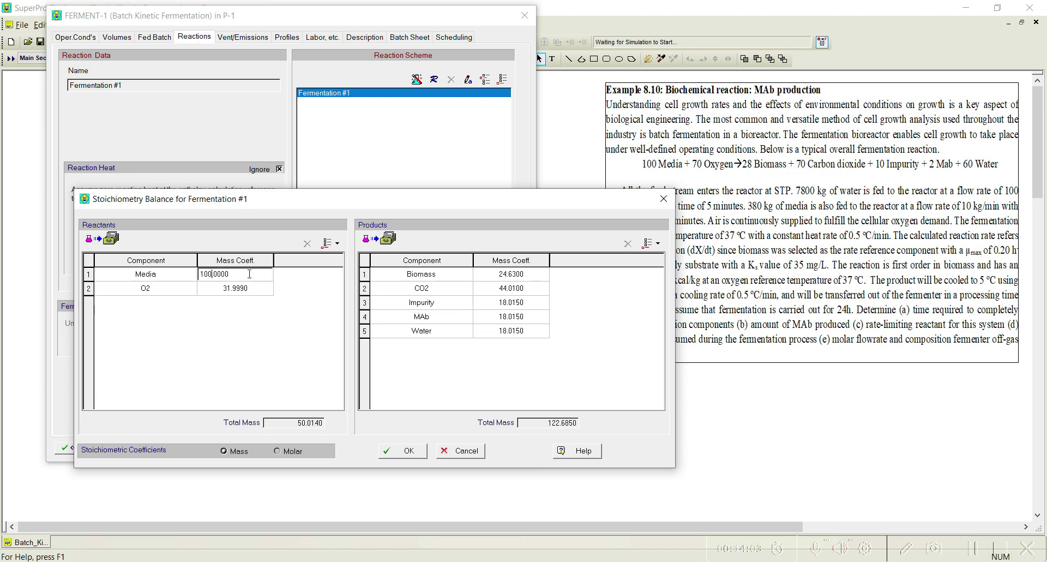
{"action": "key", "text": "Return"}
{"action": "type", "text": "70"}
{"action": "key", "text": "Return"}
Enter product coefficients Biomass 28, CO2 70, Impurity 10, MAb 2, Water 60, and confirm
{"action": "left_click", "coordinate": [528, 275]}
{"action": "type", "text": "28"}
{"action": "key", "text": "Return"}
{"action": "type", "text": "70"}
{"action": "key", "text": "Return"}
{"action": "type", "text": "10000"}
{"action": "key", "text": "Return"}
{"action": "type", "text": "2"}
{"action": "key", "text": "Return"}
{"action": "type", "text": "60"}
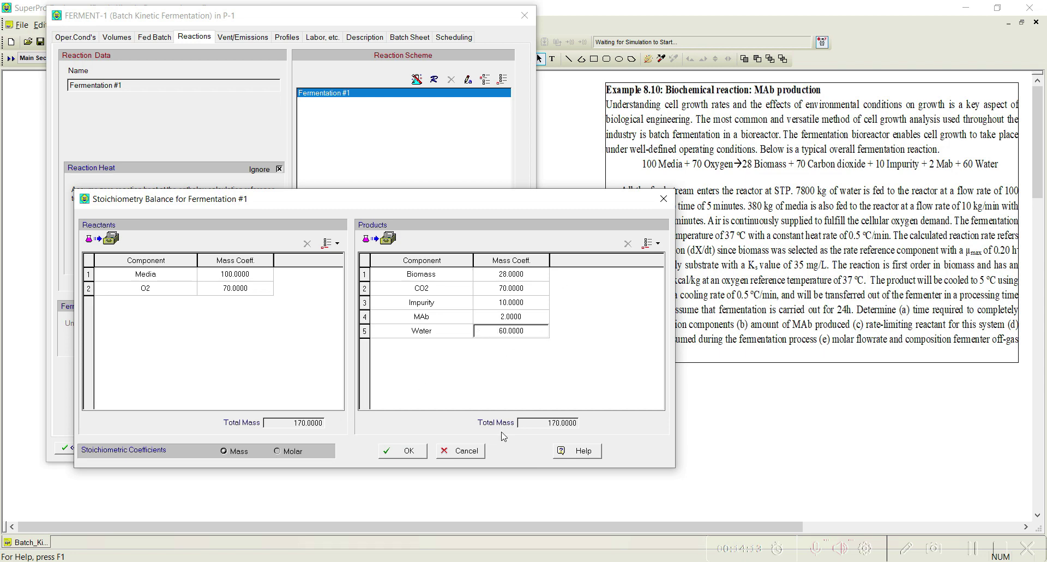
{"action": "left_click", "coordinate": [409, 451]}
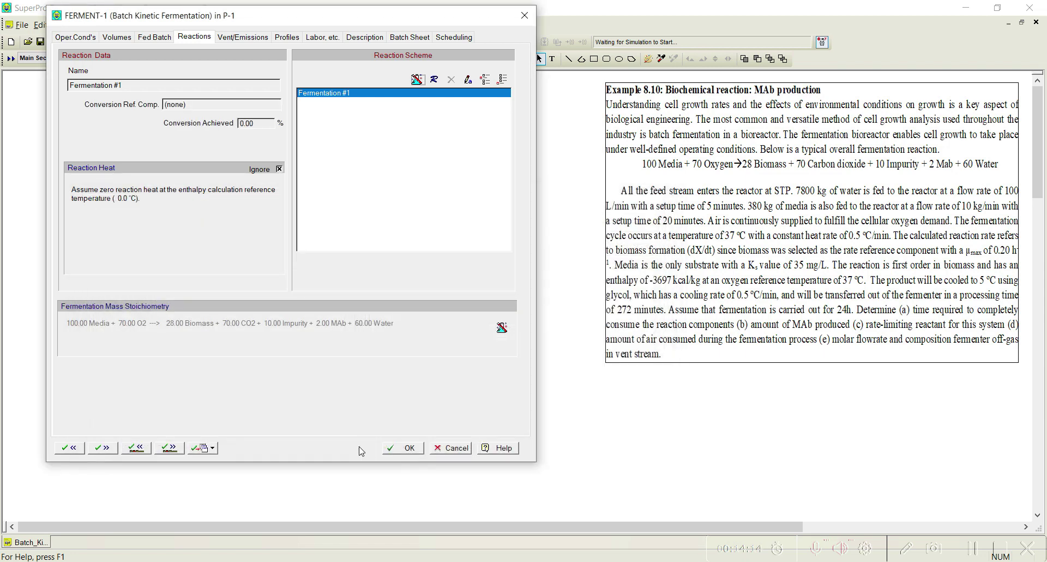
Make Biomass the rate reference component and set μmax to 0.2 1/h
{"action": "left_click", "coordinate": [435, 84]}
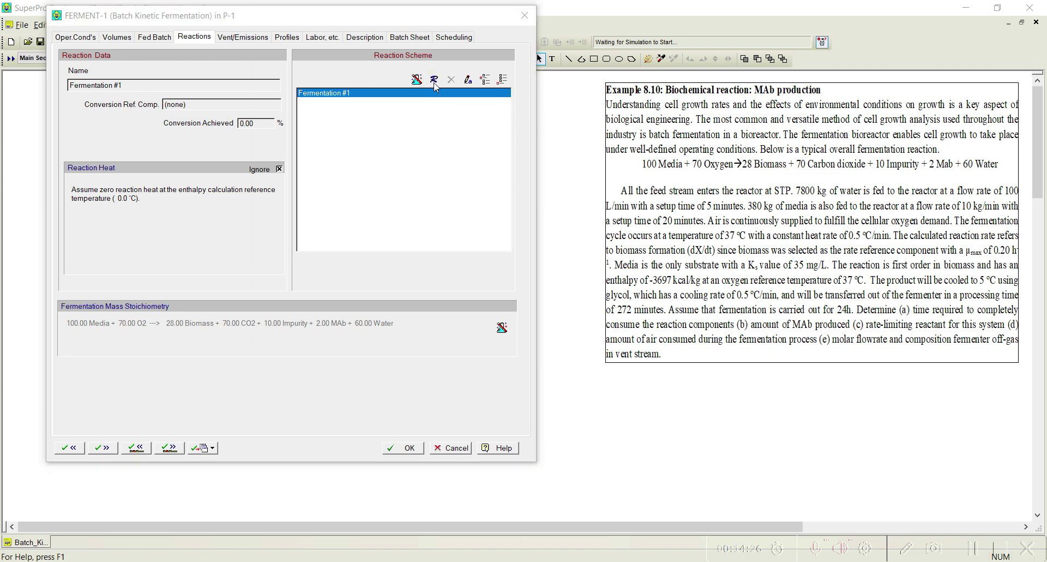
{"action": "left_click_drag", "start_coordinate": [423, 19], "coordinate": [246, 50]}
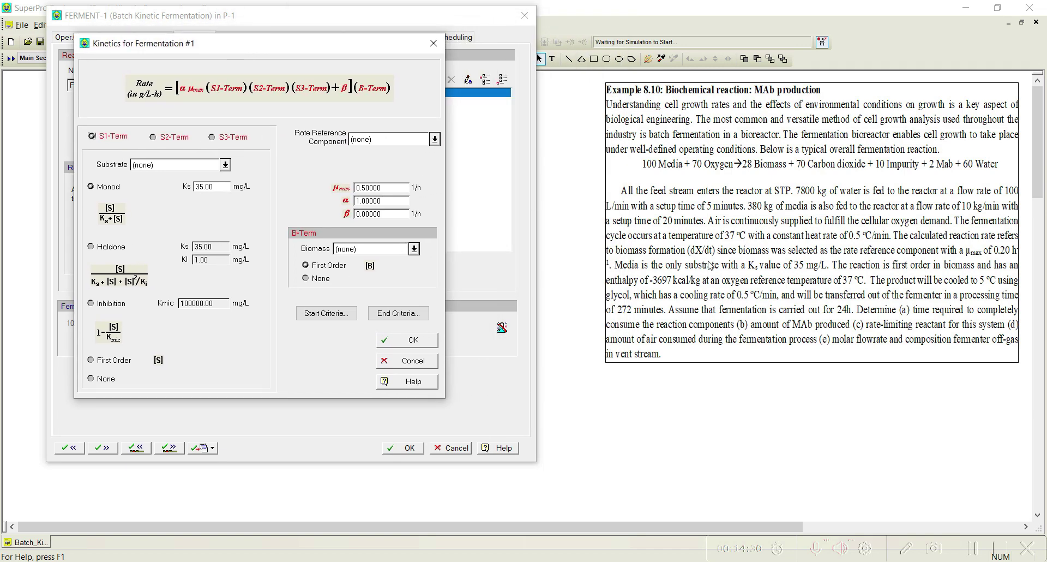
{"action": "left_click", "coordinate": [435, 139]}
{"action": "left_click", "coordinate": [383, 162]}
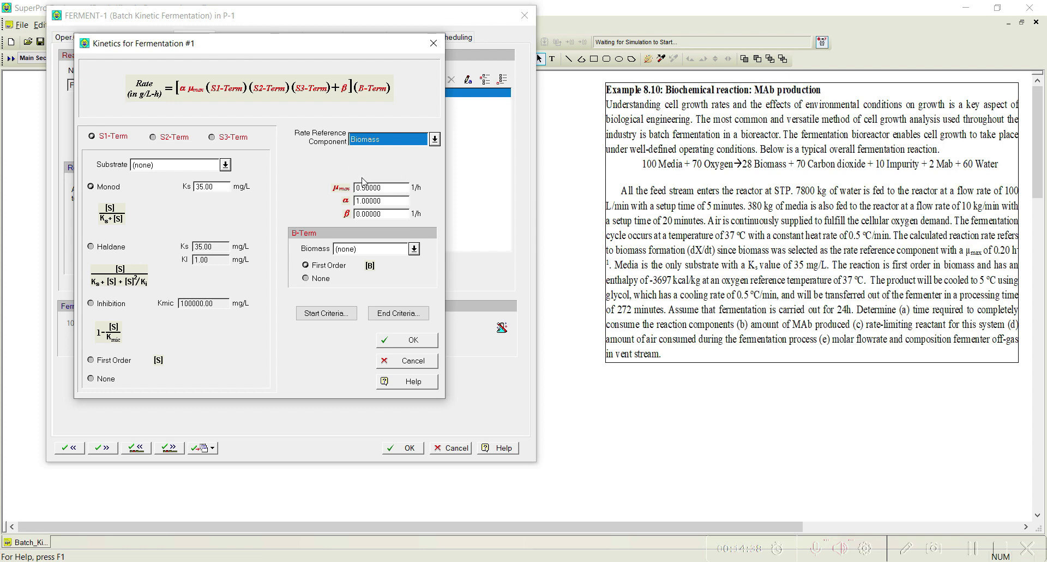
{"action": "double_click", "coordinate": [382, 192]}
{"action": "type", "text": "0"}
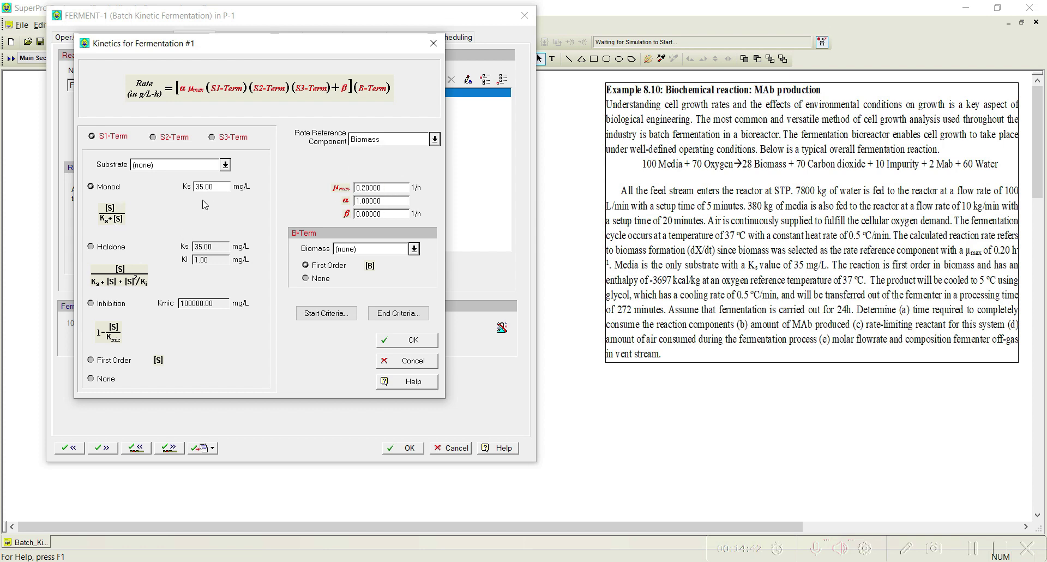
Use Media as the Monod substrate and a first-order Biomass B-term, then confirm
{"action": "left_click", "coordinate": [225, 165]}
{"action": "left_click", "coordinate": [147, 221]}
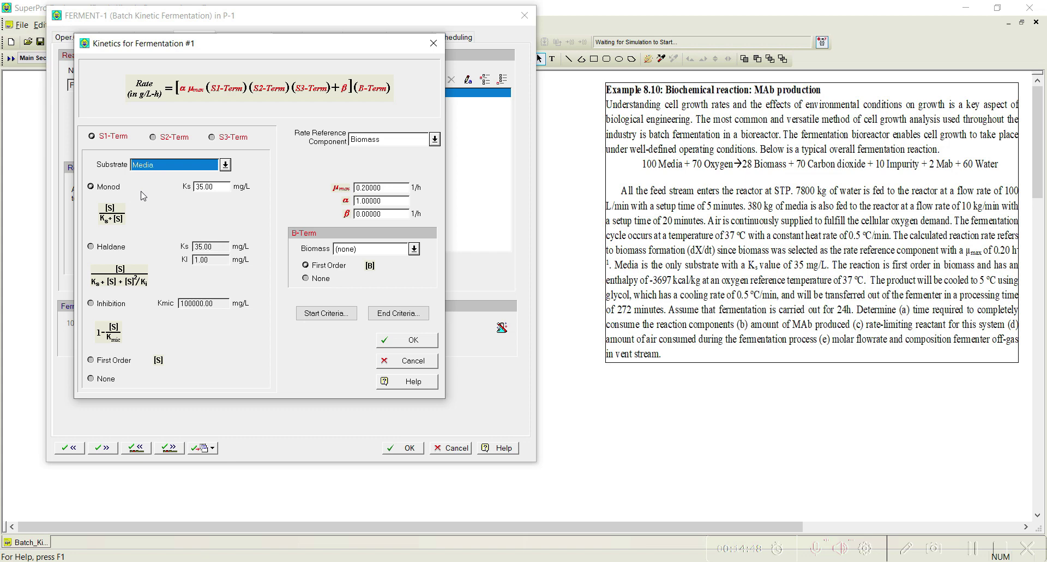
{"action": "left_click", "coordinate": [414, 249]}
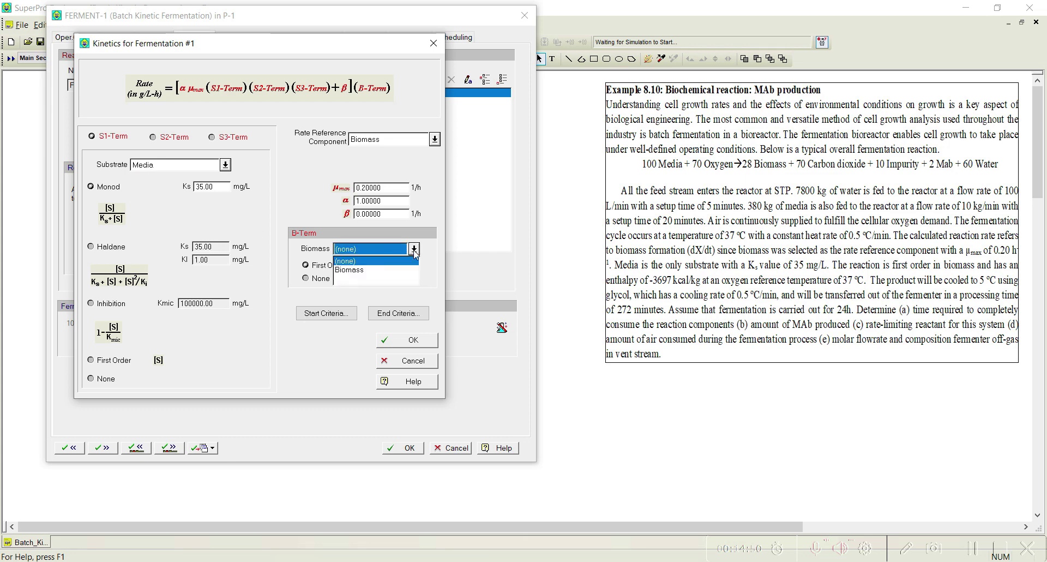
{"action": "left_click", "coordinate": [375, 269]}
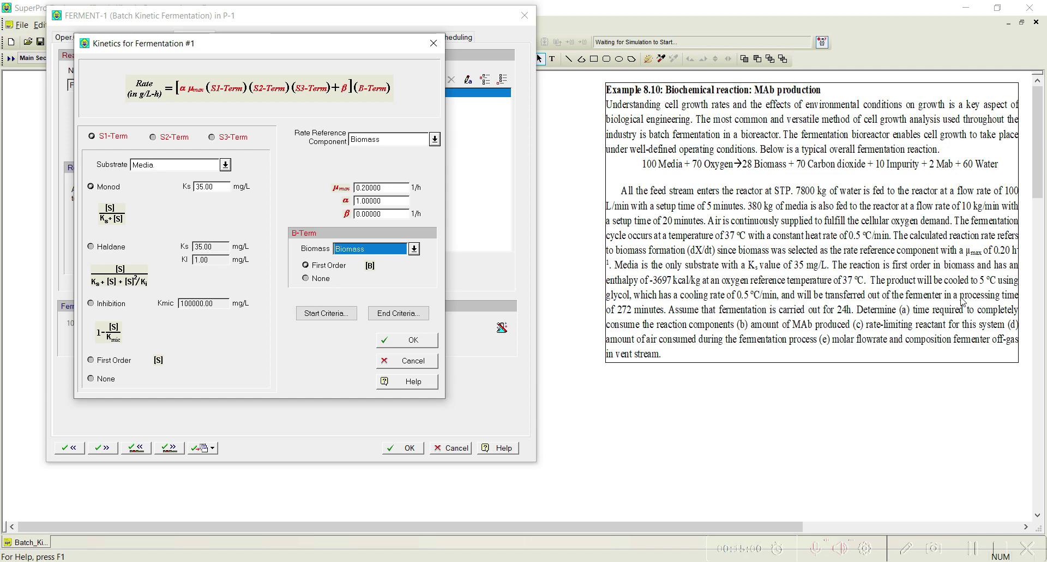
{"action": "left_click", "coordinate": [414, 345]}
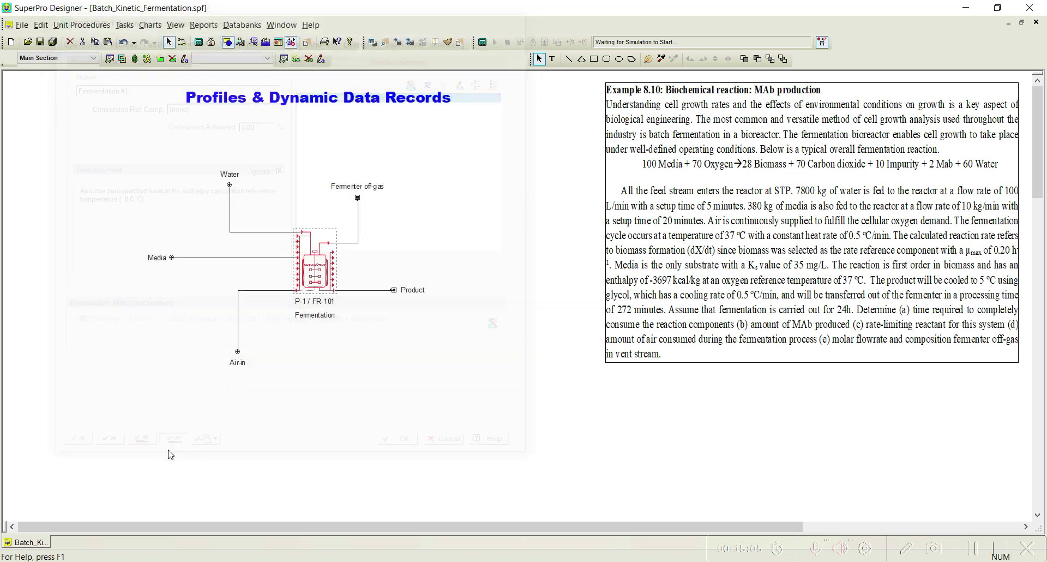
Set COOL-1 to cool to 5.0 °C with Glycol at 0.5 °C/min, returning to FERMENT-1
{"action": "left_click", "coordinate": [169, 447]}
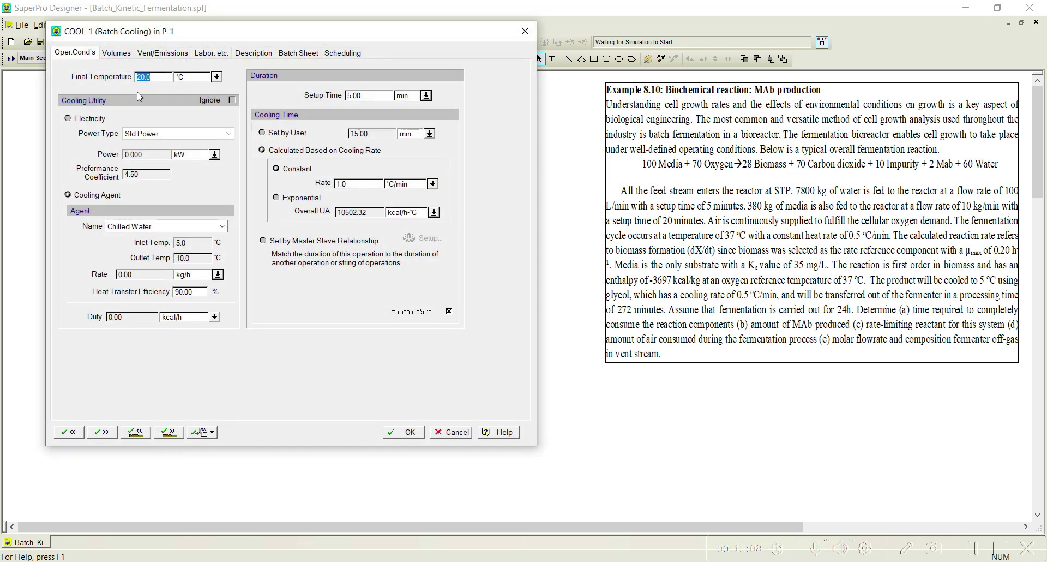
{"action": "type", "text": "5.0"}
{"action": "left_click", "coordinate": [221, 226]}
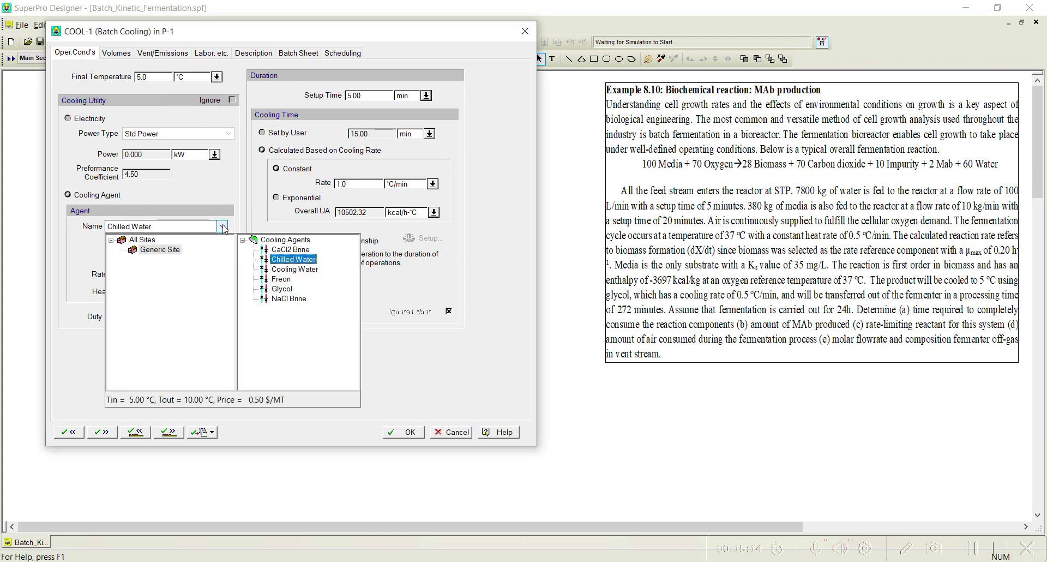
{"action": "left_click", "coordinate": [278, 289]}
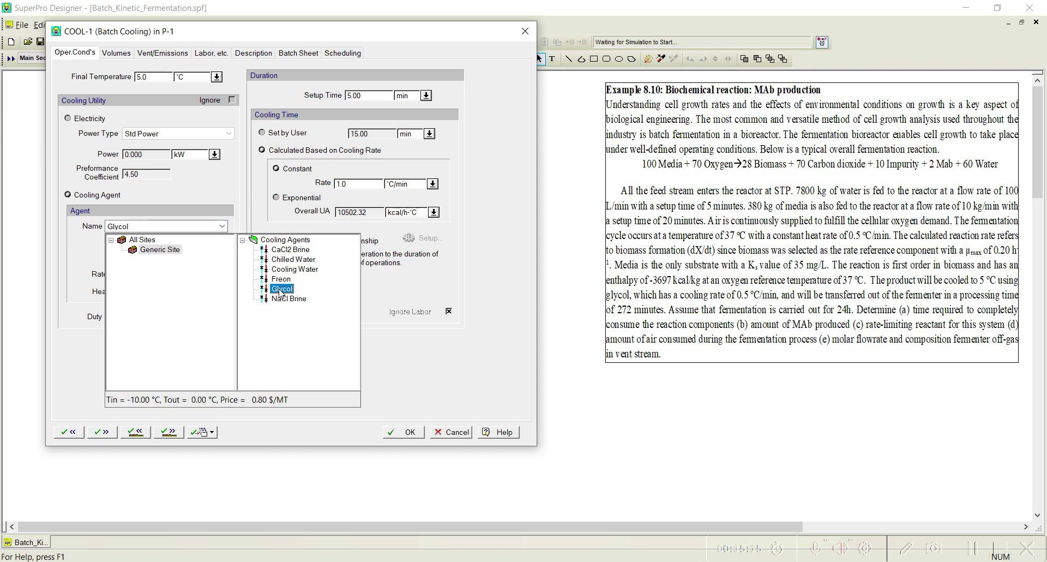
{"action": "left_click", "coordinate": [392, 298]}
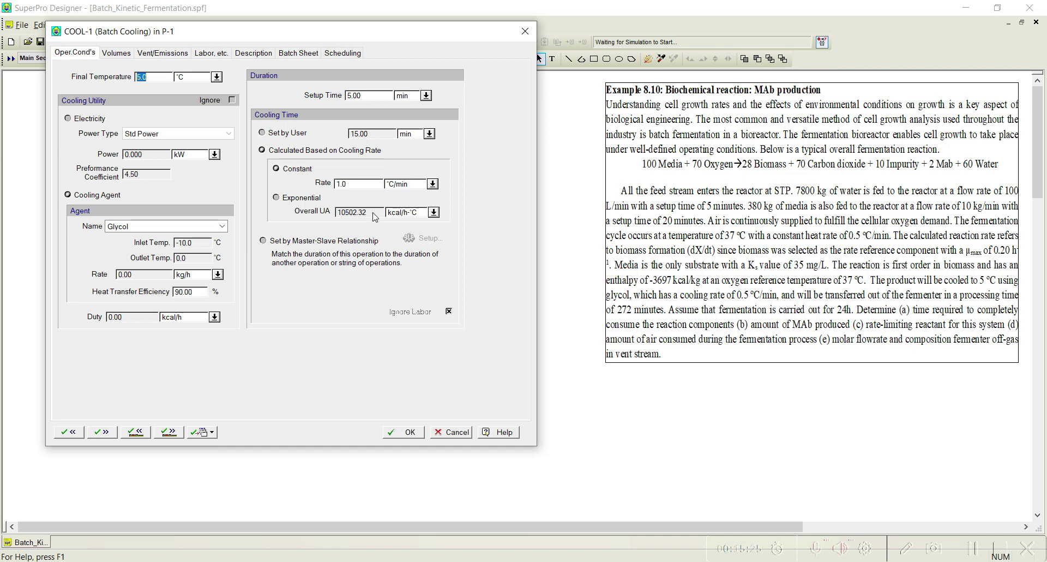
{"action": "left_click", "coordinate": [368, 185]}
{"action": "type", "text": "0.5"}
{"action": "left_click", "coordinate": [129, 433]}
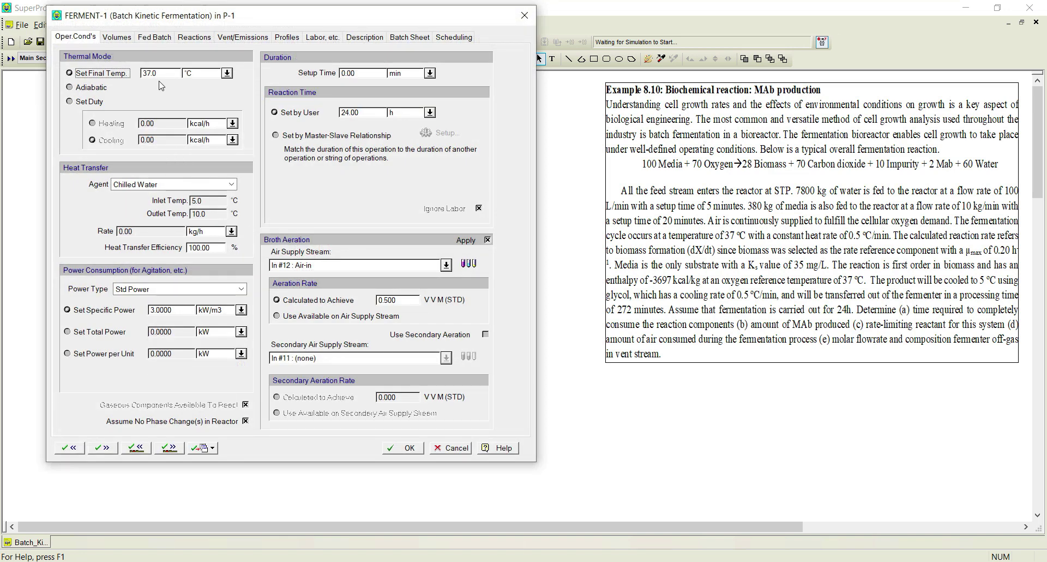
Enable Fermentation #1's reaction heat at -3697 kcal/kg, referenced to O2 at 37 °C
{"action": "left_click", "coordinate": [202, 39]}
{"action": "left_click", "coordinate": [280, 169]}
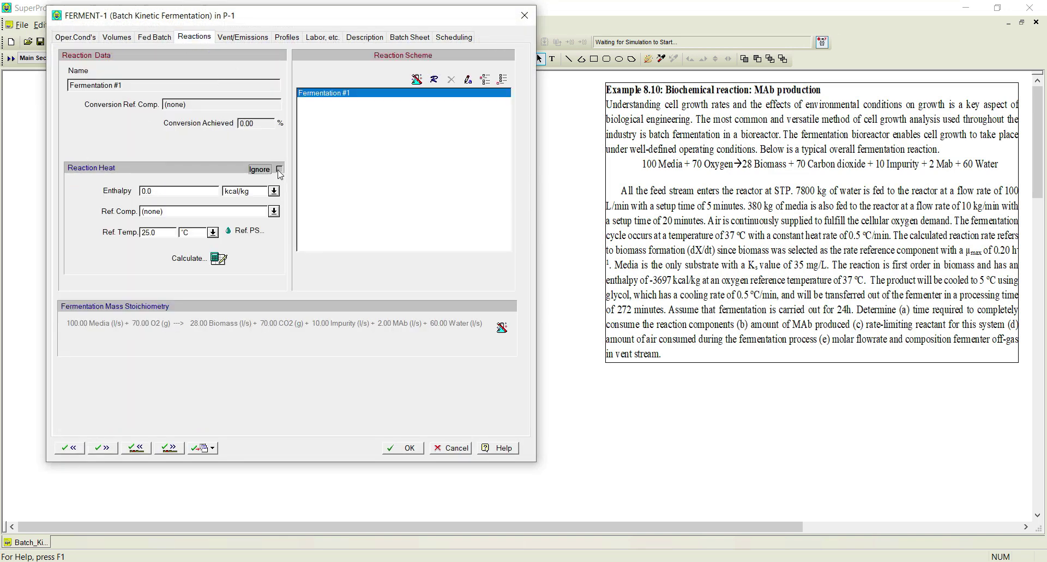
{"action": "left_click", "coordinate": [157, 192]}
{"action": "key", "text": "Home"}
{"action": "type", "text": "-"}
{"action": "left_click", "coordinate": [274, 211]}
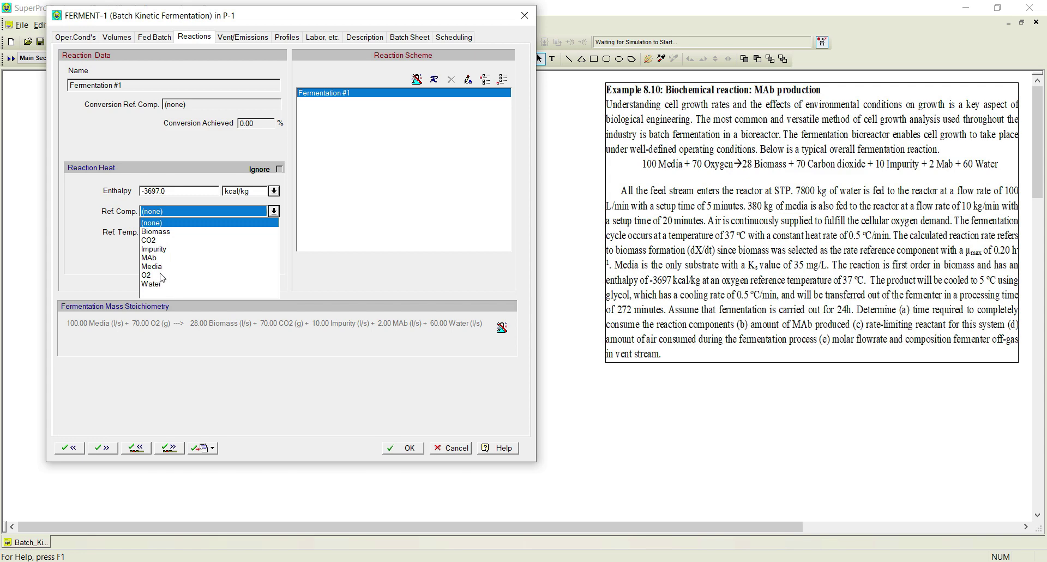
{"action": "left_click", "coordinate": [162, 276]}
{"action": "left_click", "coordinate": [163, 233]}
{"action": "type", "text": "37"}
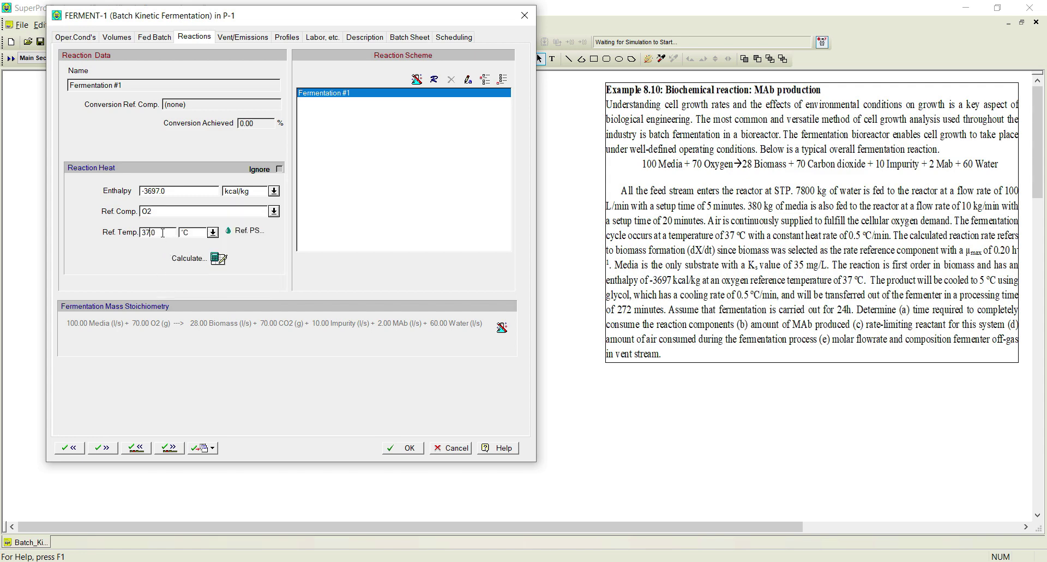
{"action": "left_click", "coordinate": [173, 448]}
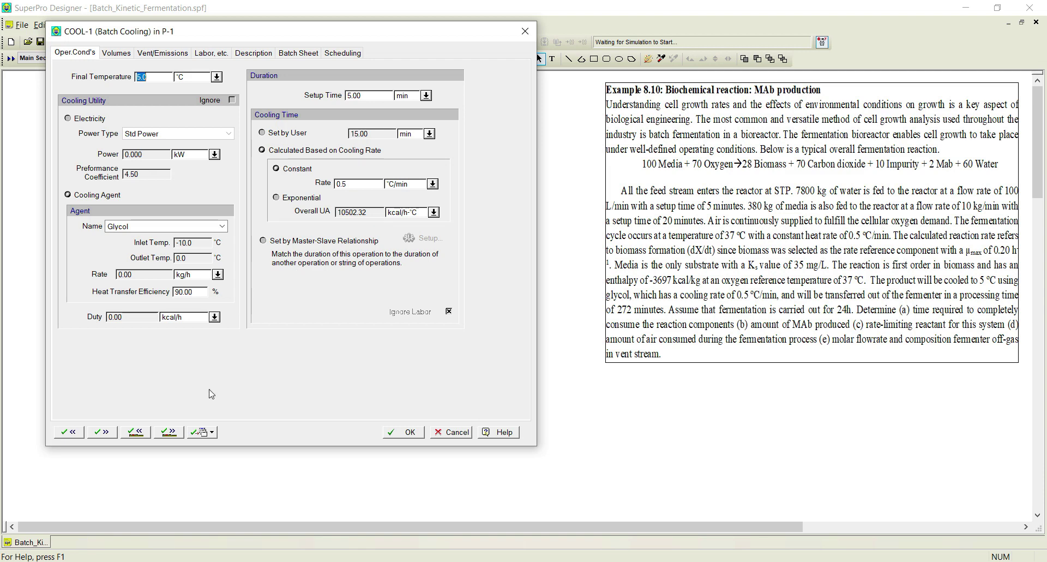
Route TRANSFER-OUT-1 through Out #9 : Product with a user-set 272-min process time
{"action": "left_click", "coordinate": [178, 434]}
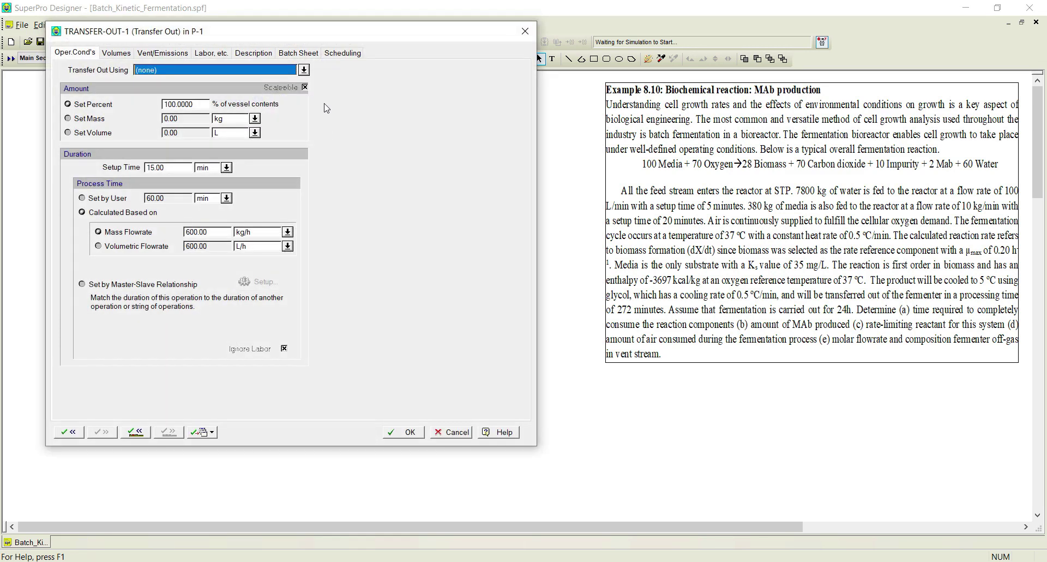
{"action": "left_click", "coordinate": [304, 70]}
{"action": "left_click", "coordinate": [205, 143]}
{"action": "left_click", "coordinate": [105, 199]}
{"action": "double_click", "coordinate": [172, 197]}
{"action": "type", "text": "272"}
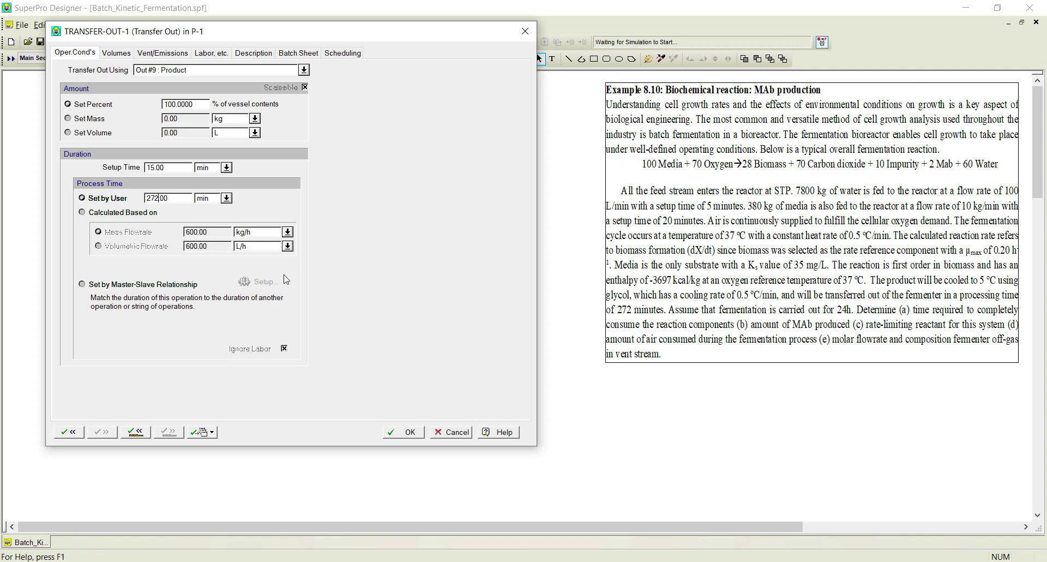
{"action": "left_click", "coordinate": [410, 432]}
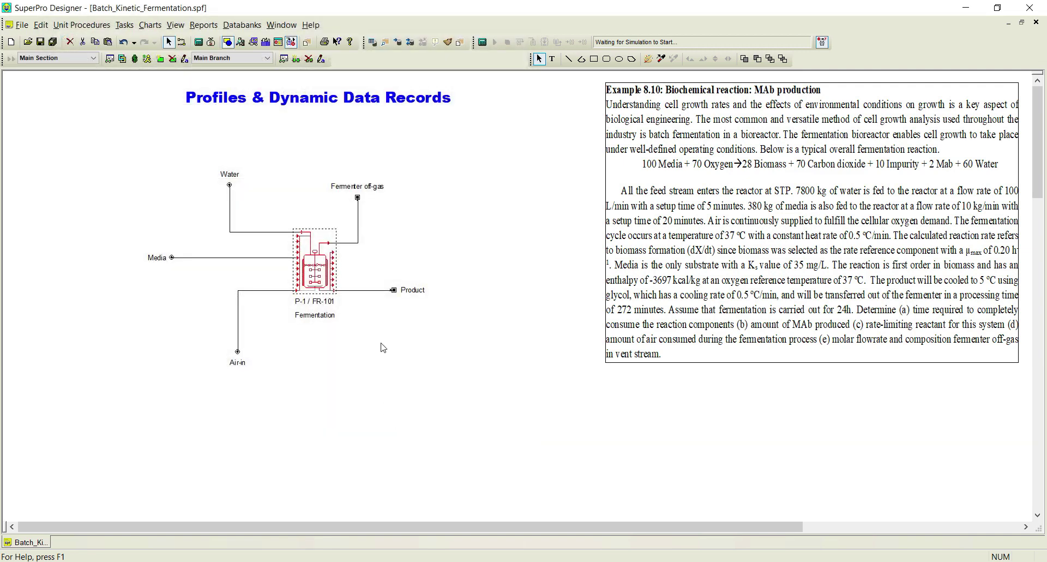
Define the Air-in stream as the Air stock mixture and re-solve the balances
{"action": "left_click", "coordinate": [199, 42]}
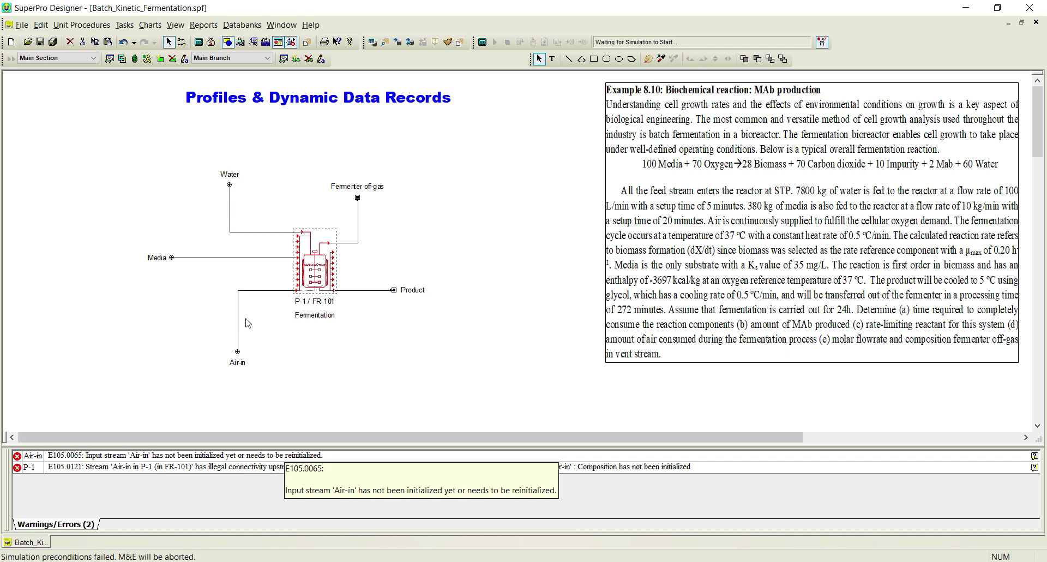
{"action": "double_click", "coordinate": [262, 291]}
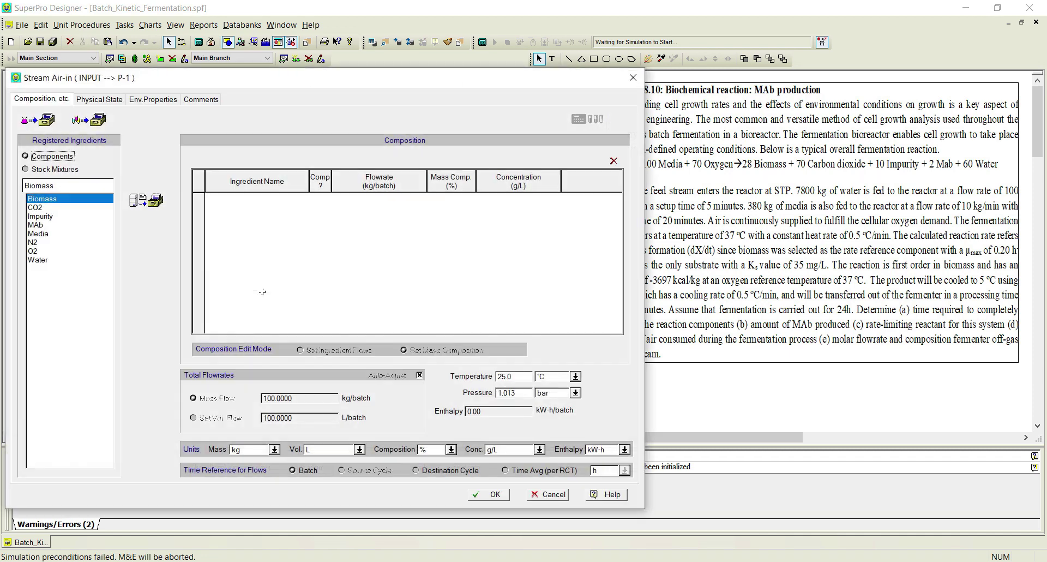
{"action": "left_click", "coordinate": [50, 170]}
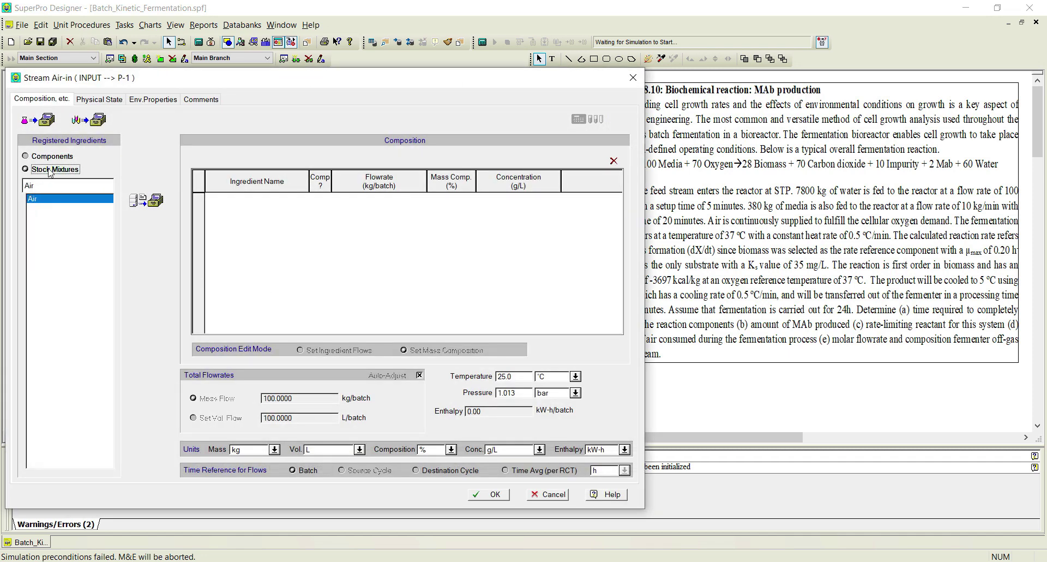
{"action": "left_click", "coordinate": [146, 200]}
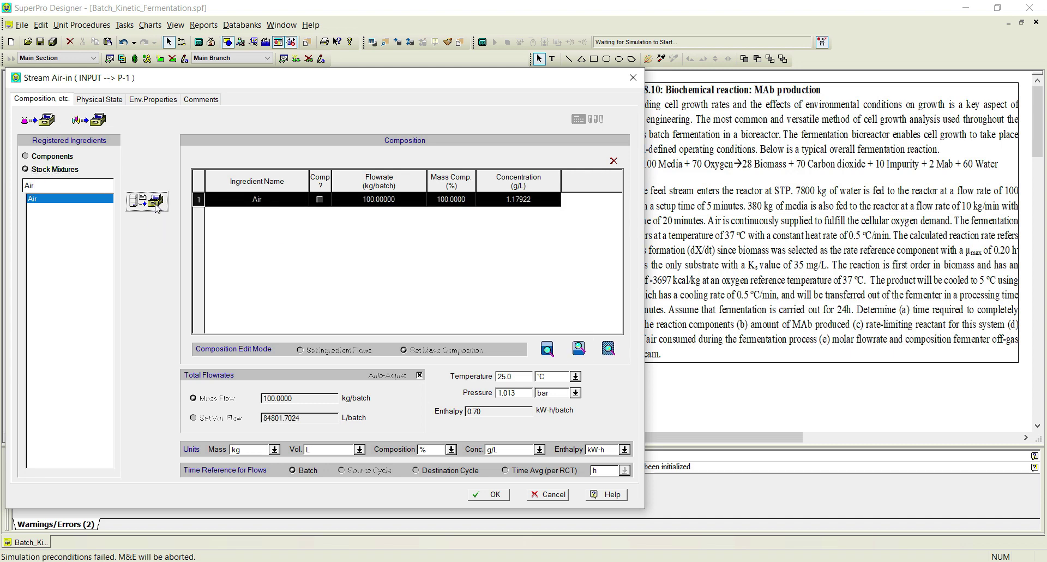
{"action": "left_click", "coordinate": [503, 496]}
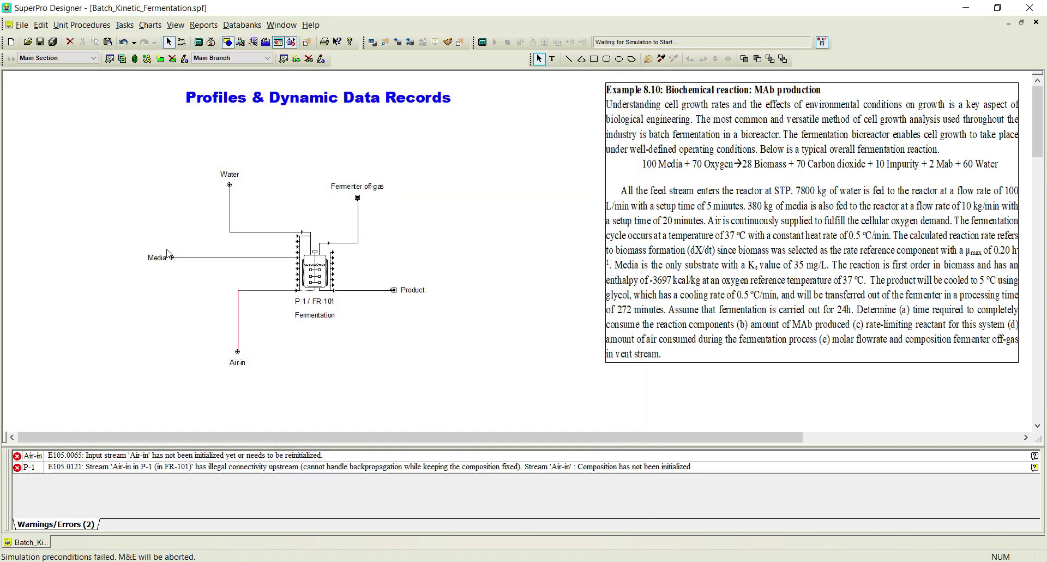
{"action": "left_click", "coordinate": [198, 44]}
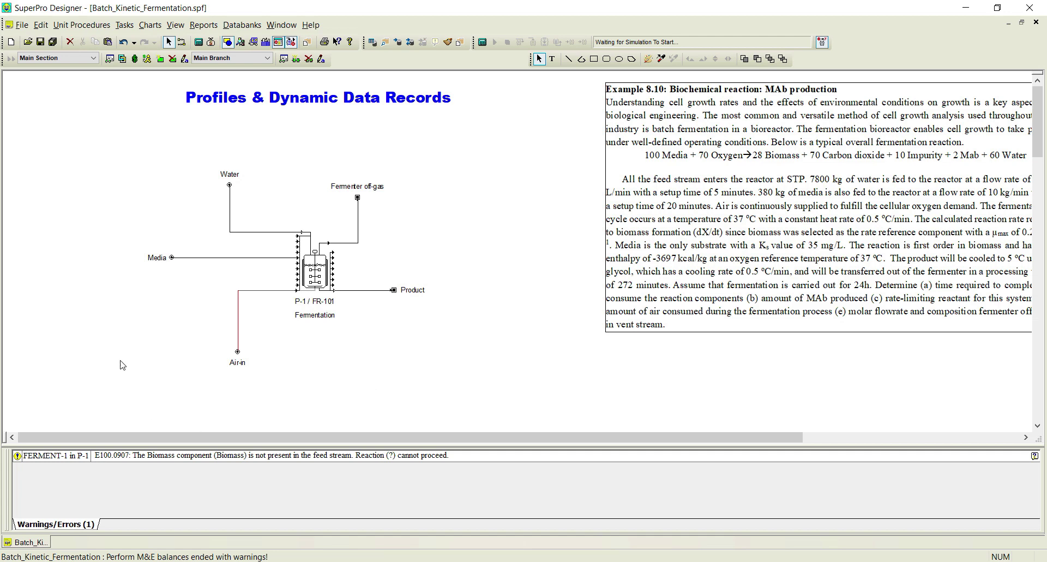
Open the Media feed stream from CHARGE-2's settings and remove its Media ingredient row
{"action": "double_click", "coordinate": [234, 259]}
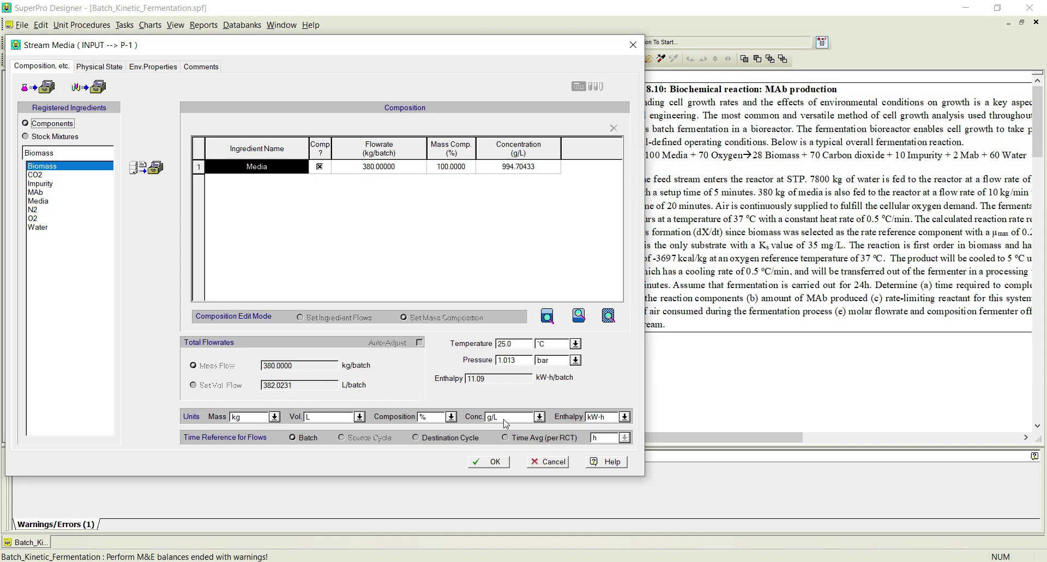
{"action": "left_click", "coordinate": [548, 461]}
{"action": "right_click", "coordinate": [310, 231]}
{"action": "mouse_move", "coordinate": [379, 257]}
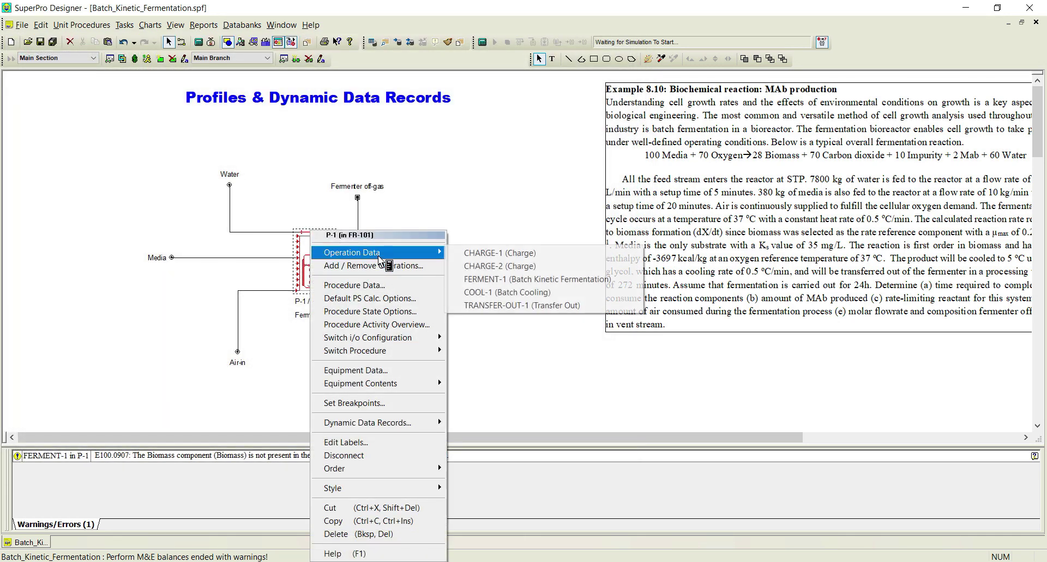
{"action": "left_click", "coordinate": [495, 269]}
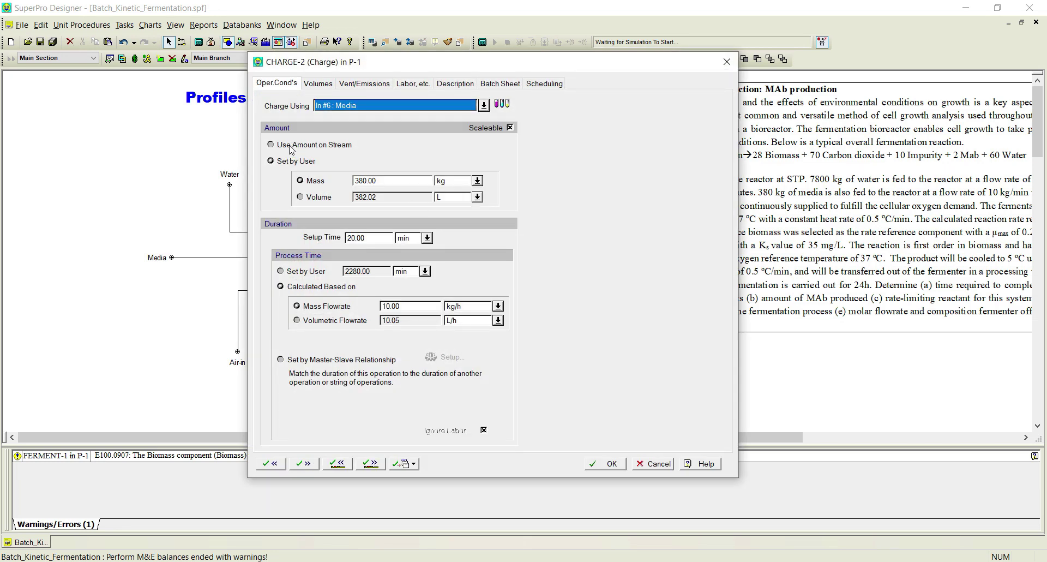
{"action": "left_click", "coordinate": [504, 108]}
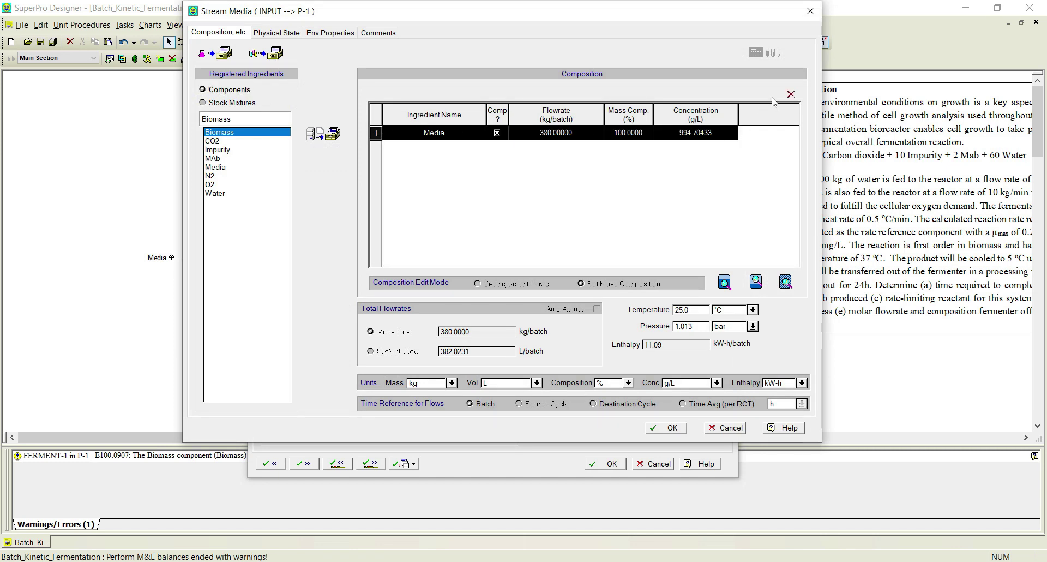
{"action": "left_click", "coordinate": [790, 94]}
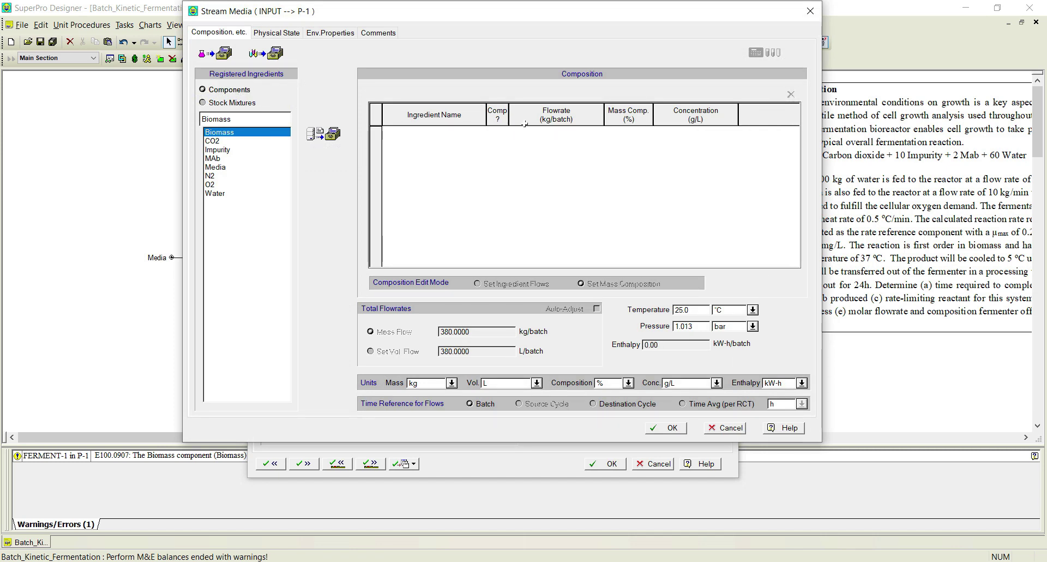
Try adding Media and Biomass to the Media stream composition, then discard the changes
{"action": "left_click", "coordinate": [234, 167]}
{"action": "left_click", "coordinate": [323, 133]}
{"action": "left_click", "coordinate": [325, 134]}
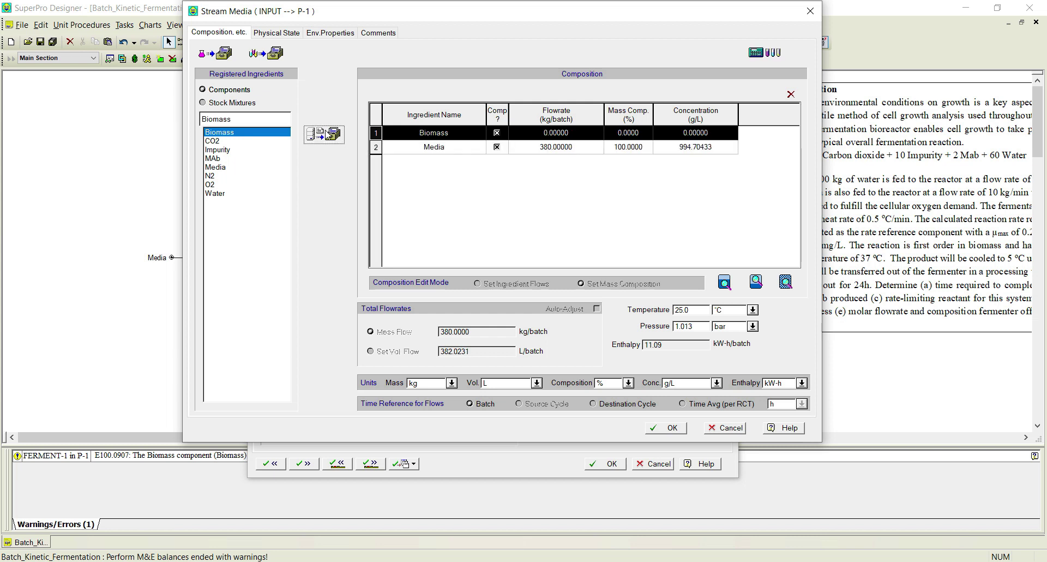
{"action": "left_click", "coordinate": [628, 133]}
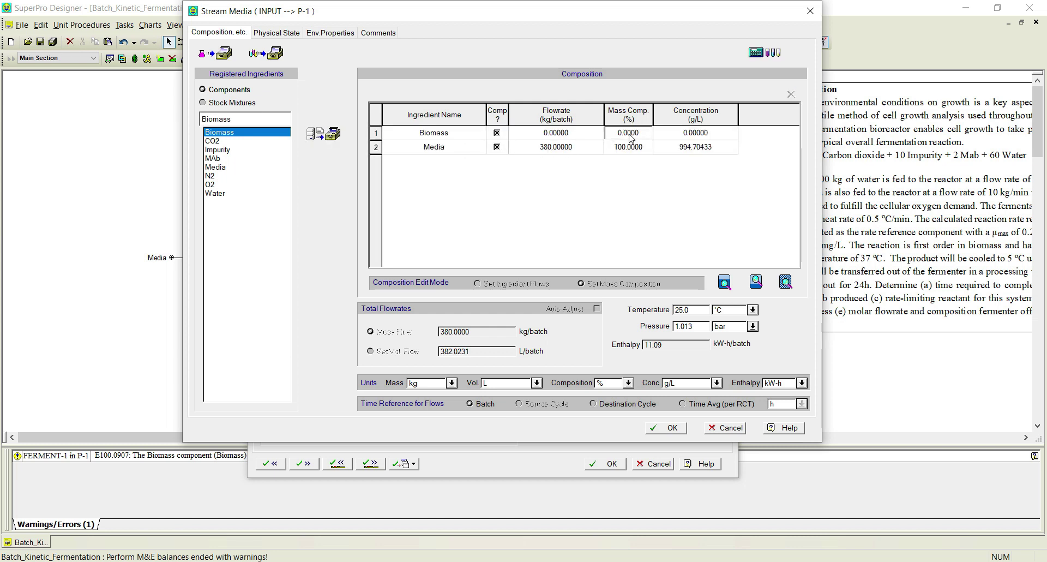
{"action": "left_click", "coordinate": [571, 136]}
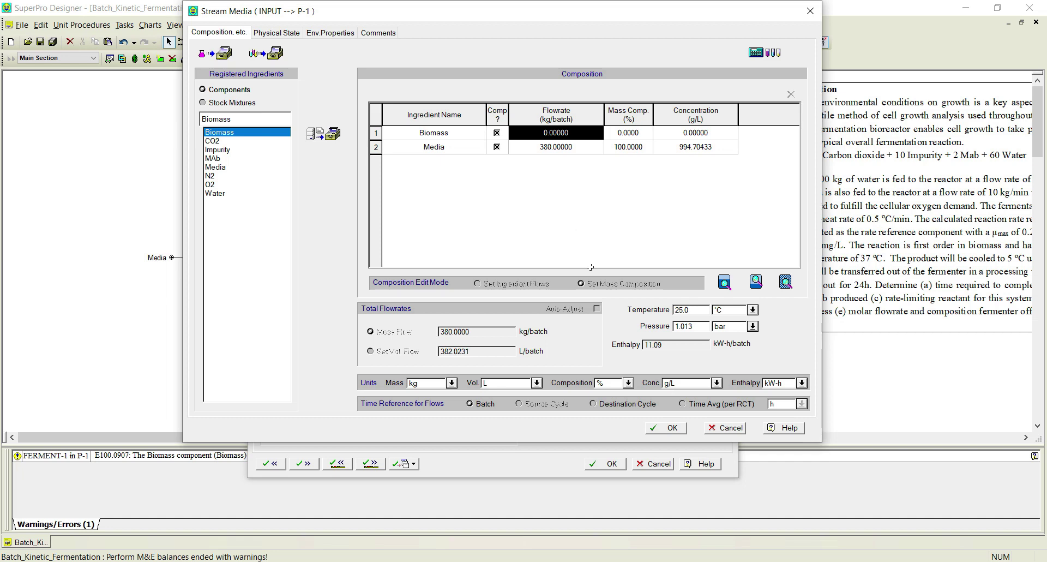
{"action": "left_click", "coordinate": [725, 428]}
Charge from the stream and set ingredient flows of 5 kg/batch Biomass and 375 kg/batch Media
{"action": "left_click", "coordinate": [283, 144]}
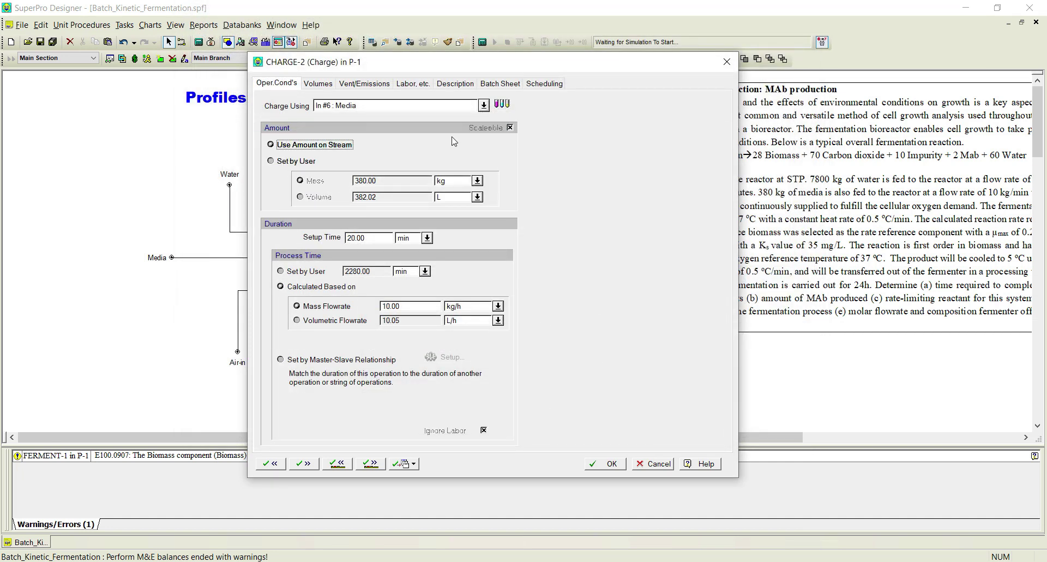
{"action": "left_click", "coordinate": [502, 104]}
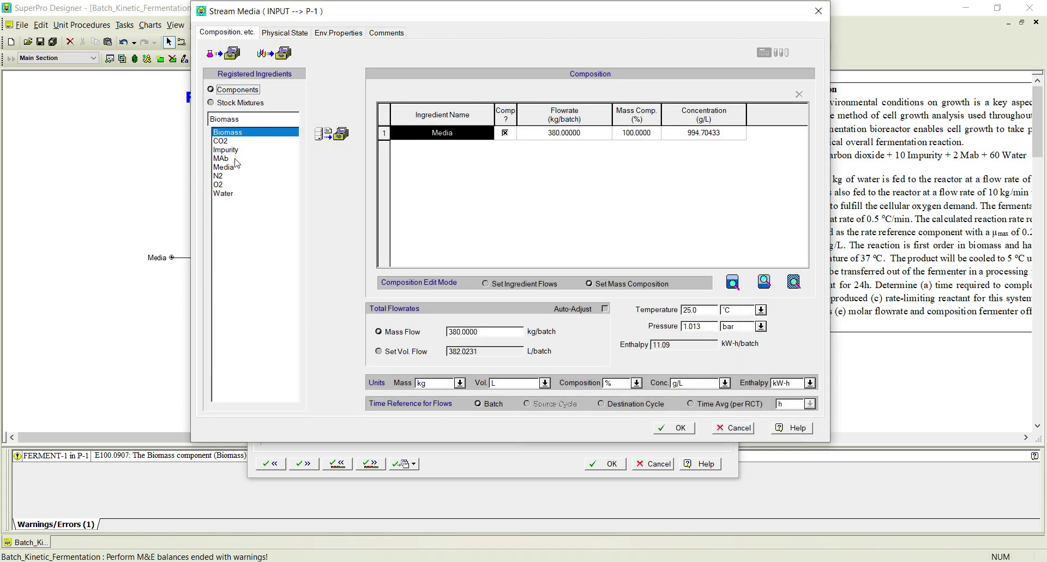
{"action": "left_click", "coordinate": [332, 134]}
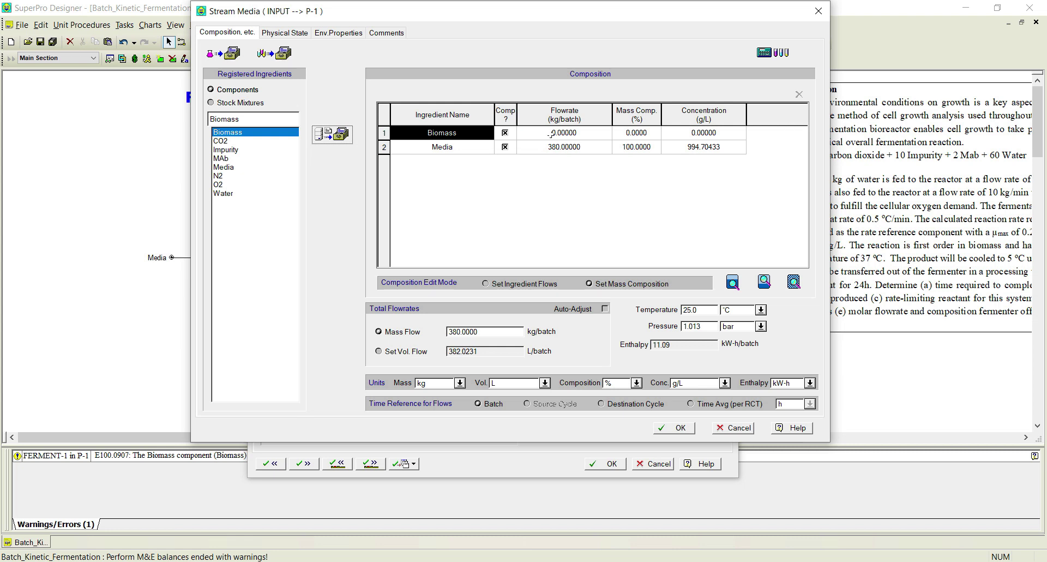
{"action": "left_click", "coordinate": [568, 132]}
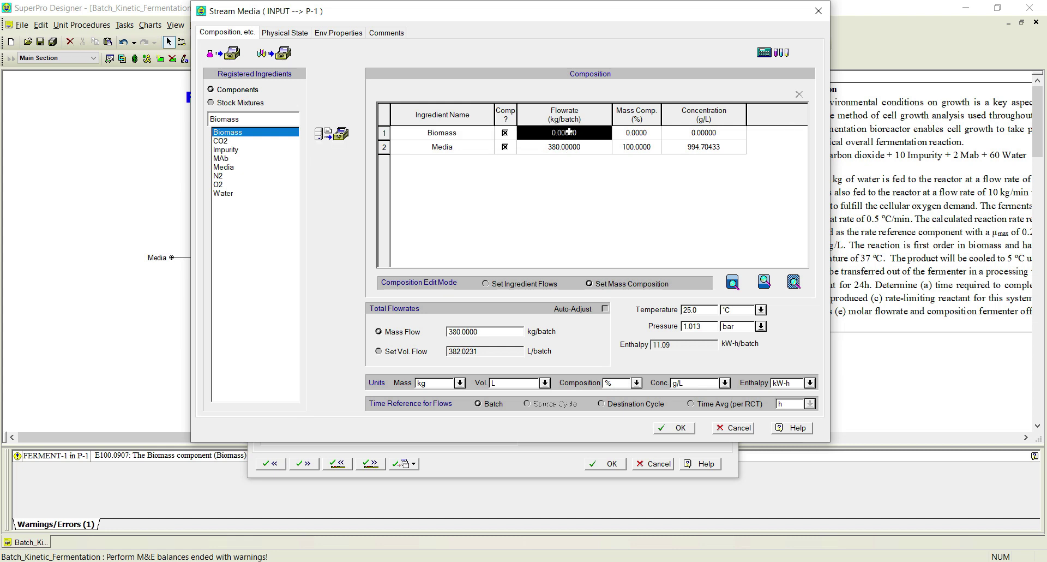
{"action": "left_click", "coordinate": [485, 284]}
{"action": "left_click", "coordinate": [564, 132]}
{"action": "type", "text": "5"}
{"action": "key", "text": "Down"}
{"action": "type", "text": "3"}
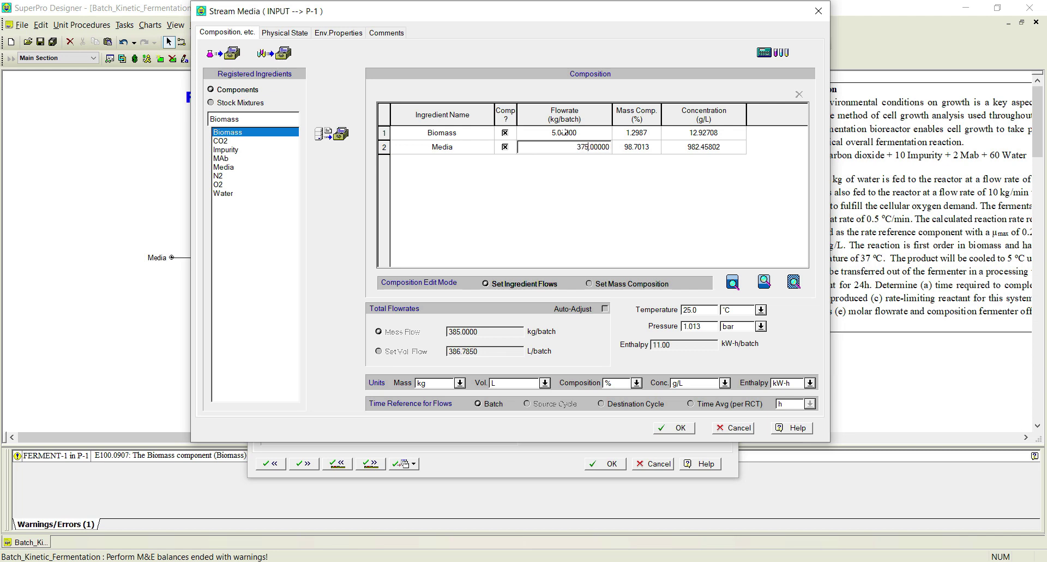
{"action": "left_click", "coordinate": [666, 428]}
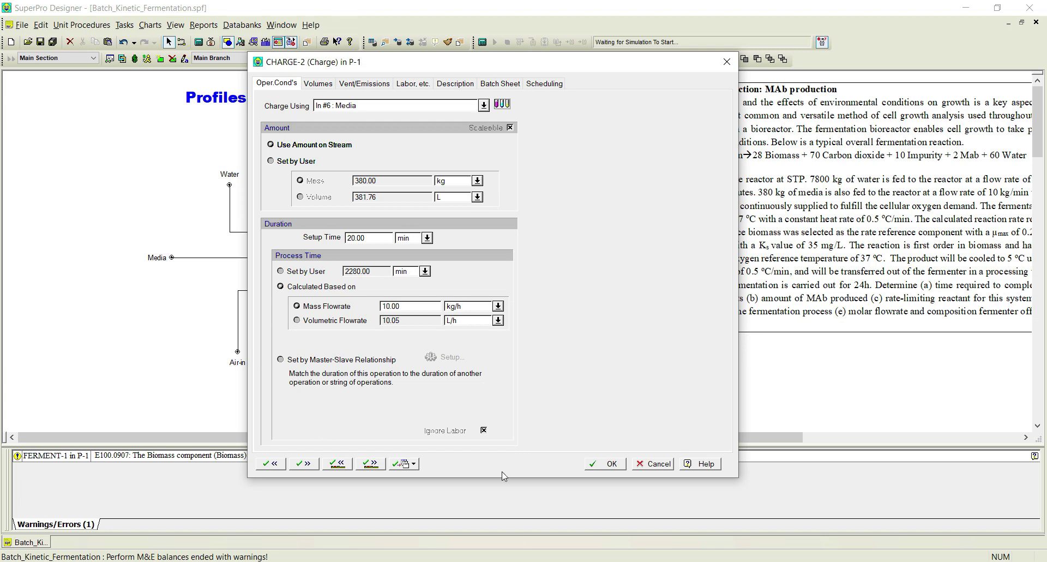
Close CHARGE-2, re-solve, and inspect the Product stream showing 7.5 kg MAb and 110 kg Biomass
{"action": "left_click", "coordinate": [612, 464]}
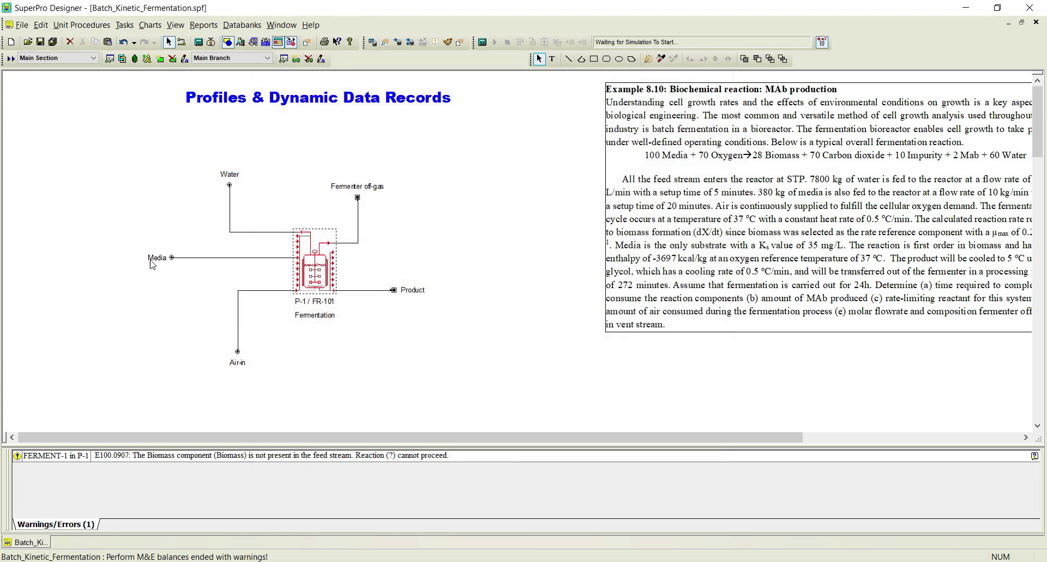
{"action": "left_click", "coordinate": [198, 43]}
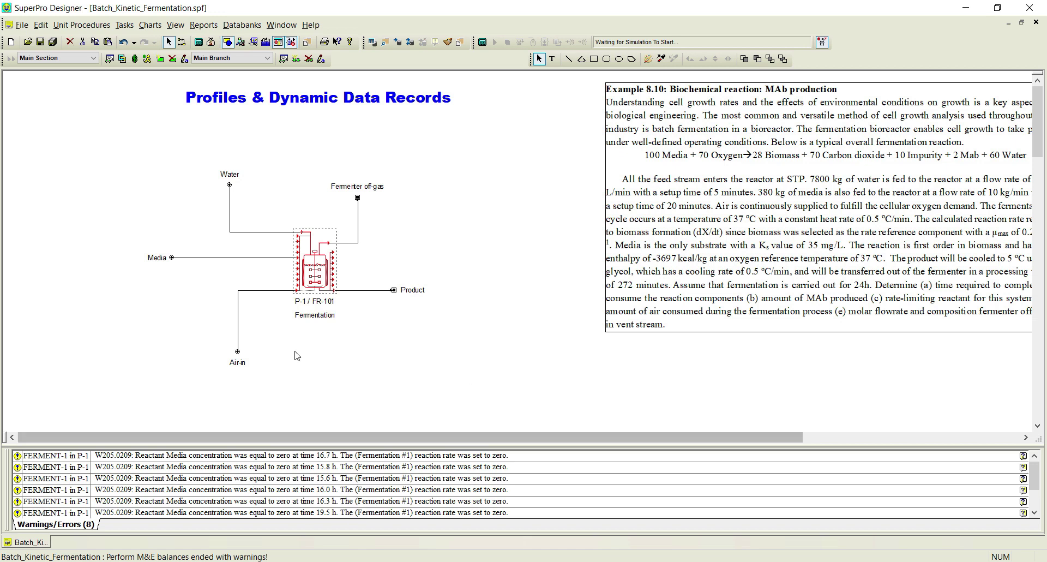
{"action": "double_click", "coordinate": [376, 291]}
{"action": "left_click_drag", "start_coordinate": [370, 80], "coordinate": [744, 36]}
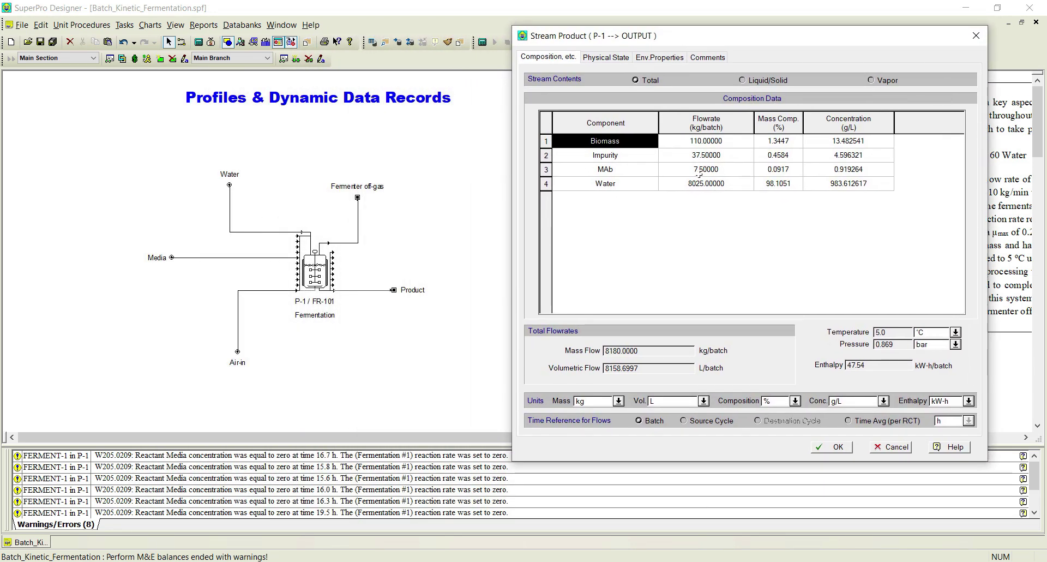
{"action": "left_click", "coordinate": [831, 447]}
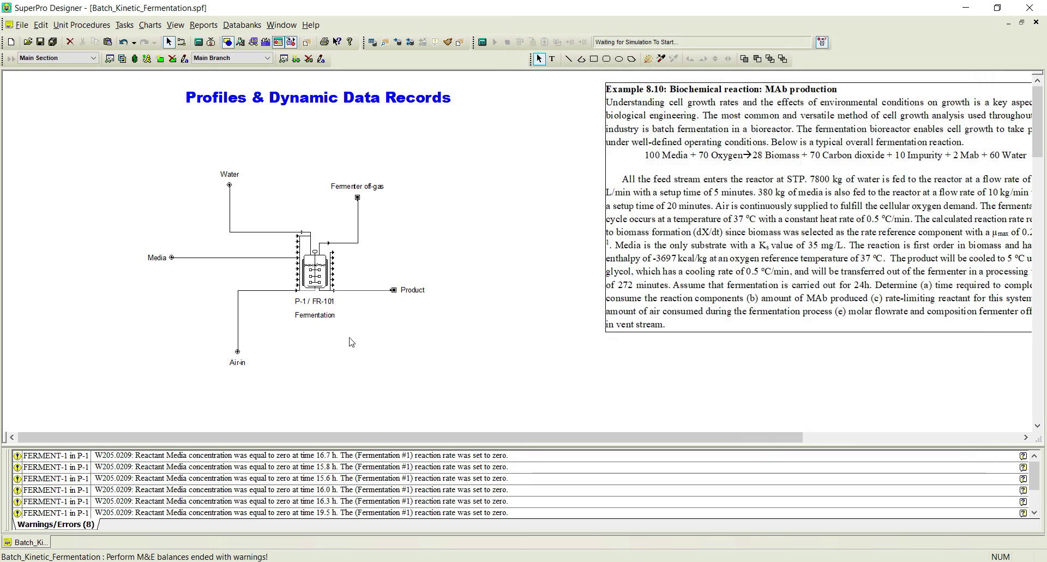
Tick Store Conc. for Biomass, MAb and Media on FERMENT-1's Profiles tab
{"action": "left_click", "coordinate": [281, 44]}
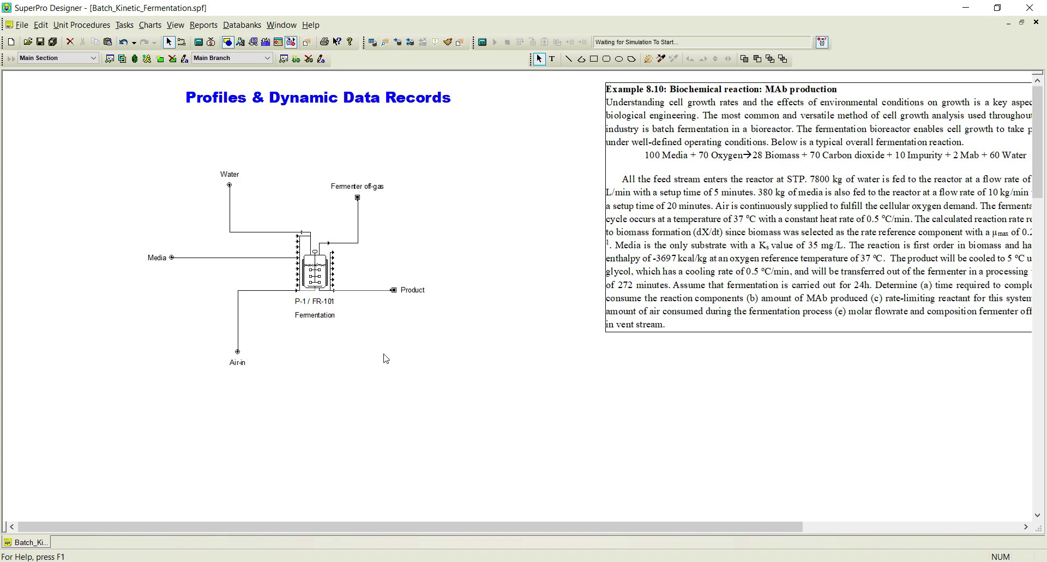
{"action": "left_click_drag", "start_coordinate": [339, 287], "coordinate": [311, 283]}
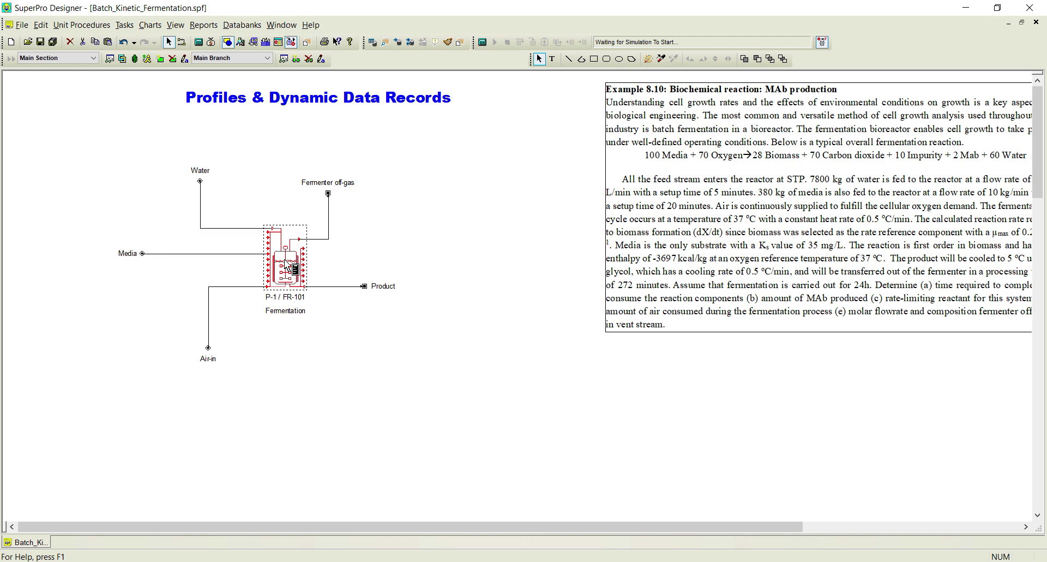
{"action": "right_click", "coordinate": [287, 266]}
{"action": "mouse_move", "coordinate": [341, 253]}
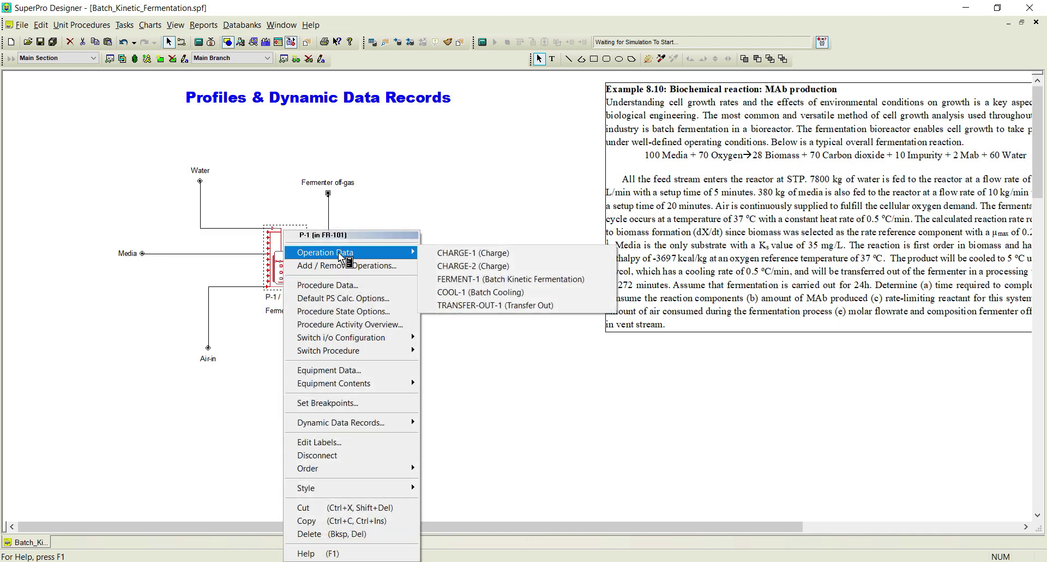
{"action": "left_click", "coordinate": [469, 278]}
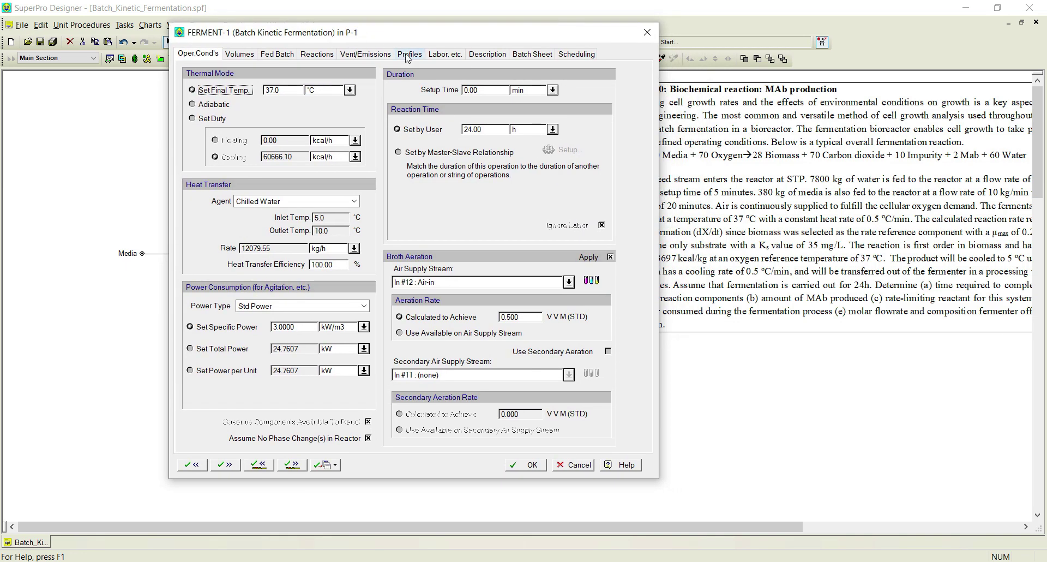
{"action": "left_click", "coordinate": [409, 53]}
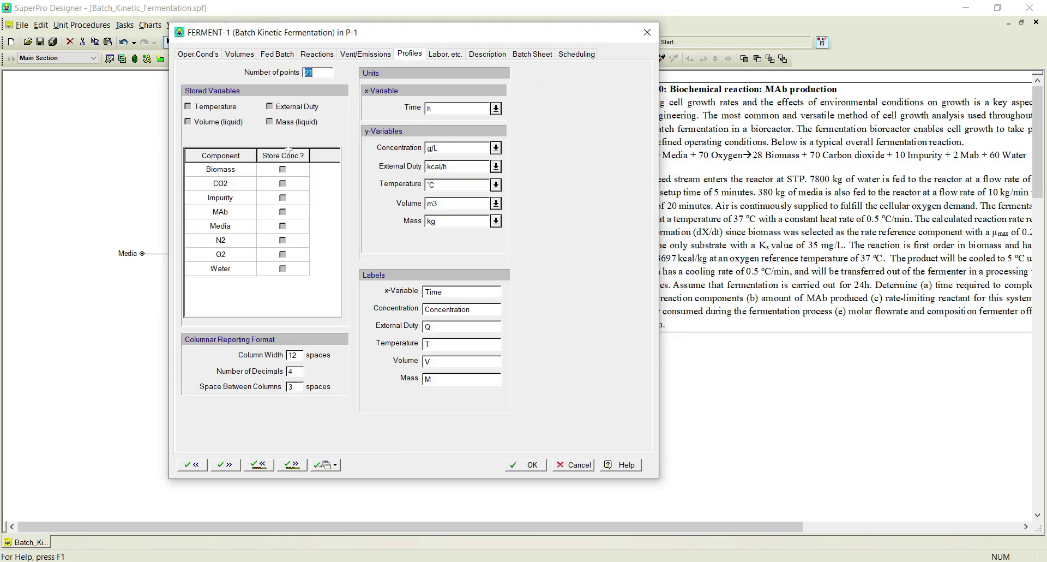
{"action": "left_click", "coordinate": [282, 169]}
{"action": "left_click", "coordinate": [283, 212]}
{"action": "left_click", "coordinate": [283, 226]}
{"action": "left_click", "coordinate": [528, 465]}
{"action": "left_click", "coordinate": [385, 417]}
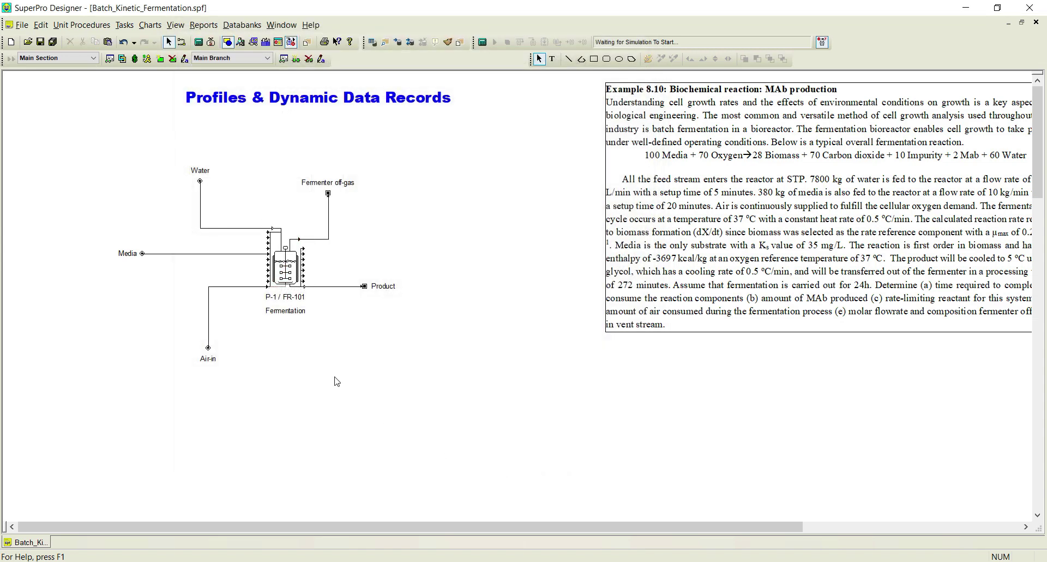
Re-solve the balances and display FERMENT-1's dynamic data records as a table
{"action": "right_click", "coordinate": [292, 266]}
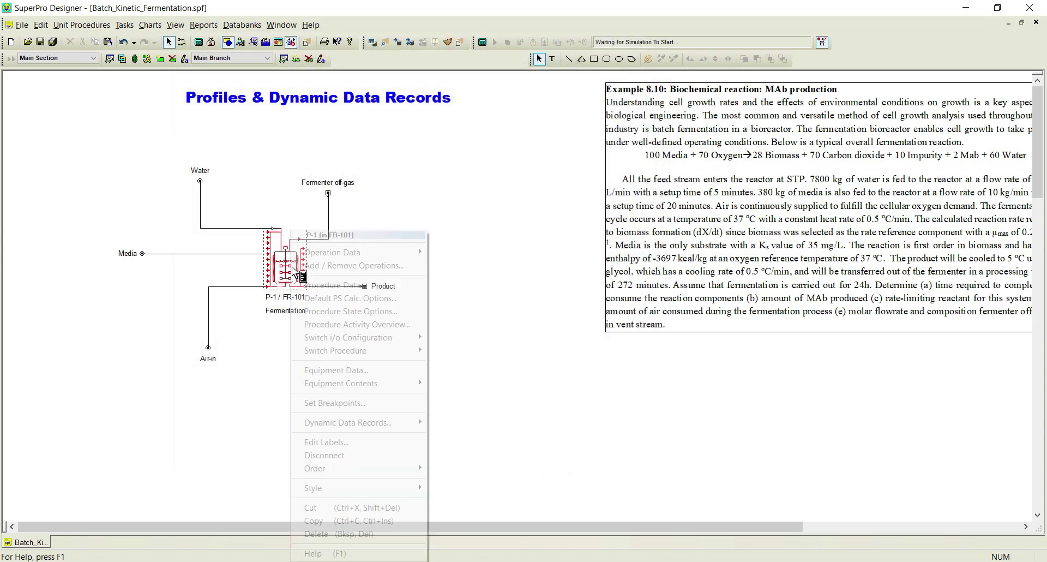
{"action": "mouse_move", "coordinate": [394, 423]}
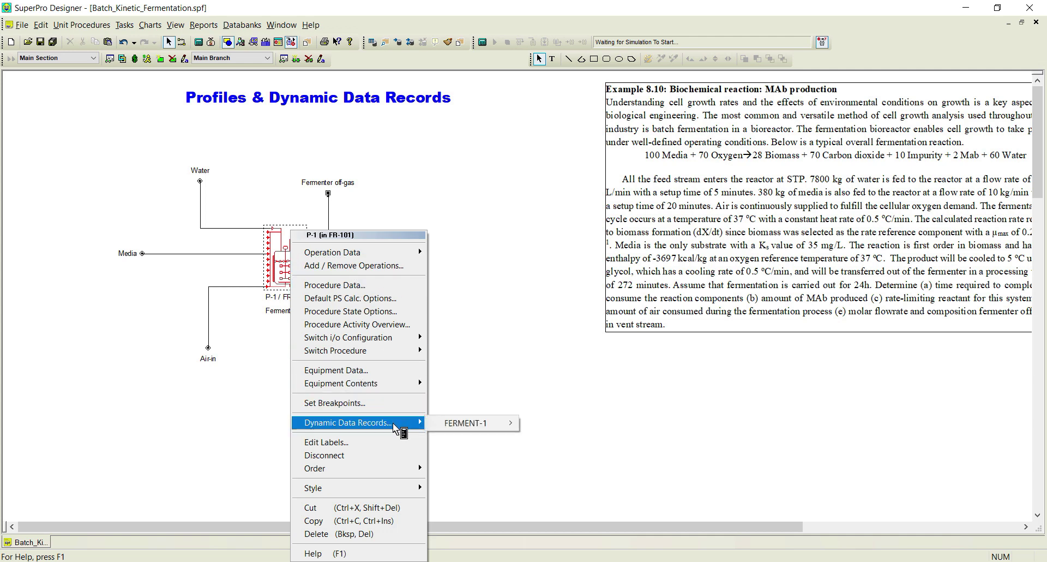
{"action": "mouse_move", "coordinate": [463, 423]}
{"action": "left_click", "coordinate": [554, 424]}
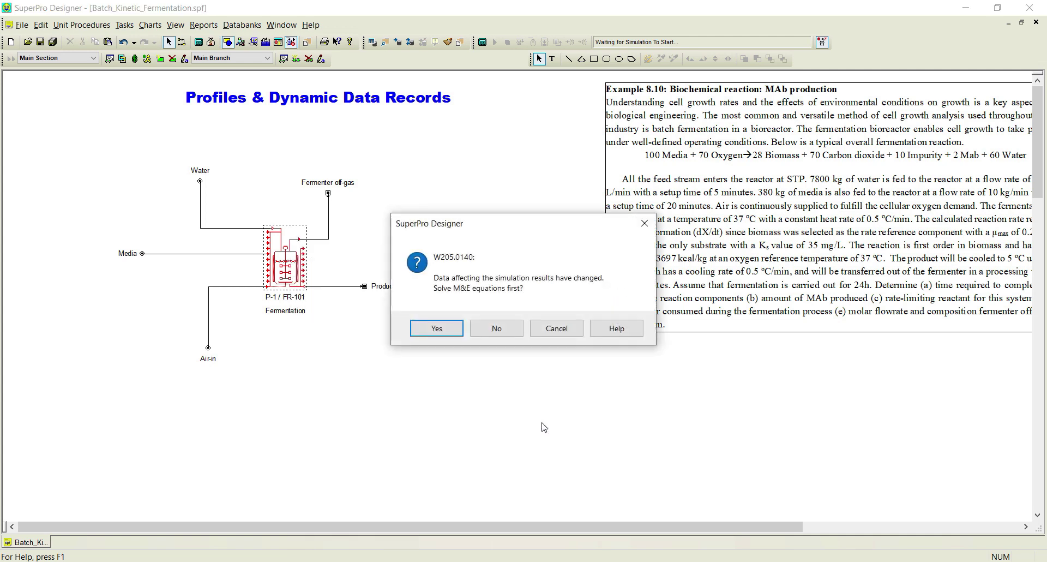
{"action": "left_click", "coordinate": [438, 329]}
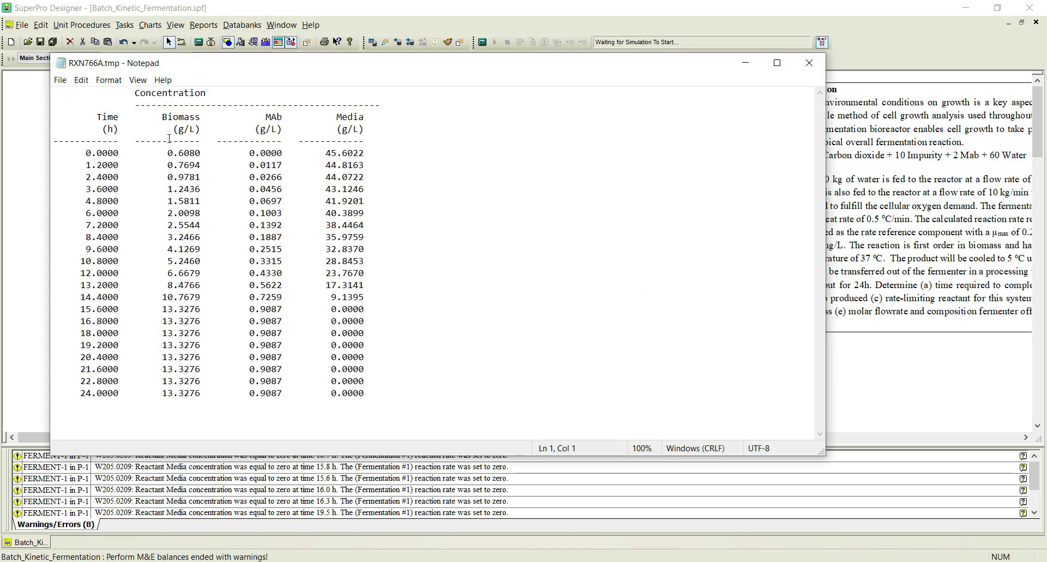
Review the initial Biomass (0.6080) and Media values and the Media-depleted rows, then close the table
{"action": "left_click_drag", "start_coordinate": [172, 130], "coordinate": [195, 248]}
{"action": "left_click", "coordinate": [195, 249]}
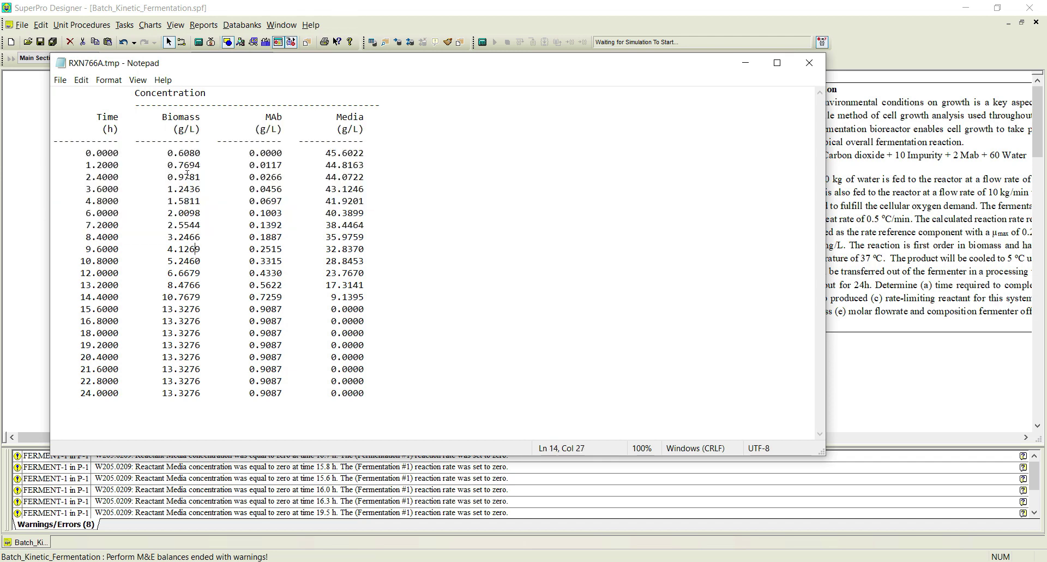
{"action": "left_click_drag", "start_coordinate": [175, 158], "coordinate": [295, 157]}
{"action": "left_click_drag", "start_coordinate": [168, 154], "coordinate": [202, 154]}
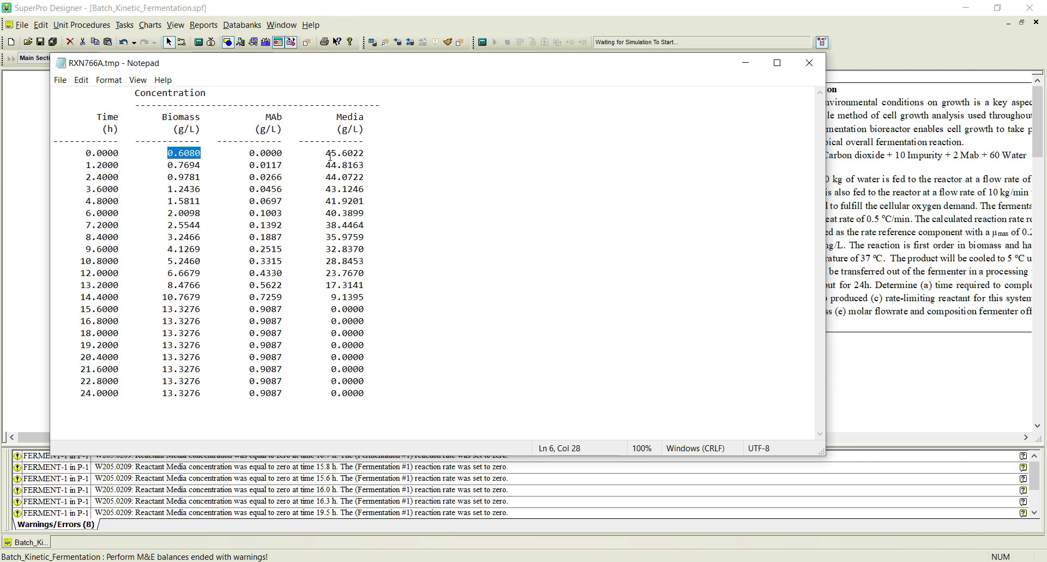
{"action": "left_click_drag", "start_coordinate": [330, 155], "coordinate": [368, 156]}
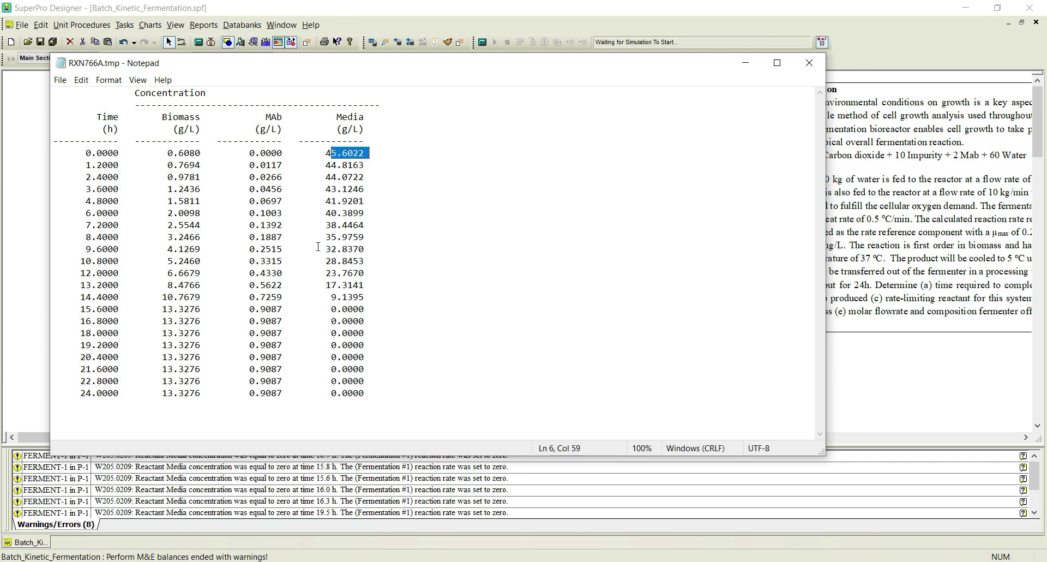
{"action": "left_click_drag", "start_coordinate": [87, 300], "coordinate": [173, 301]}
{"action": "left_click_drag", "start_coordinate": [89, 311], "coordinate": [349, 322]}
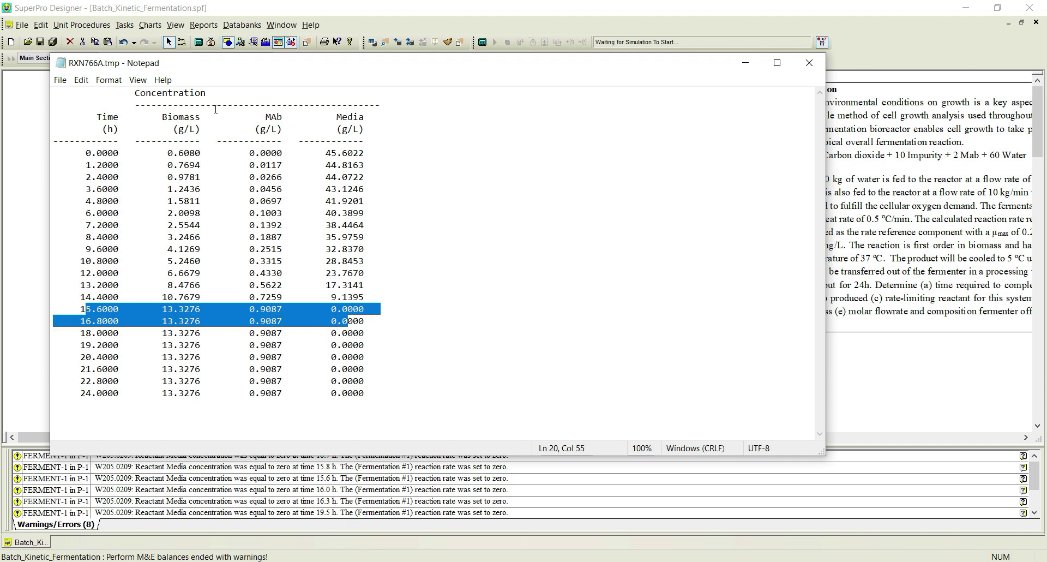
{"action": "left_click", "coordinate": [809, 62]}
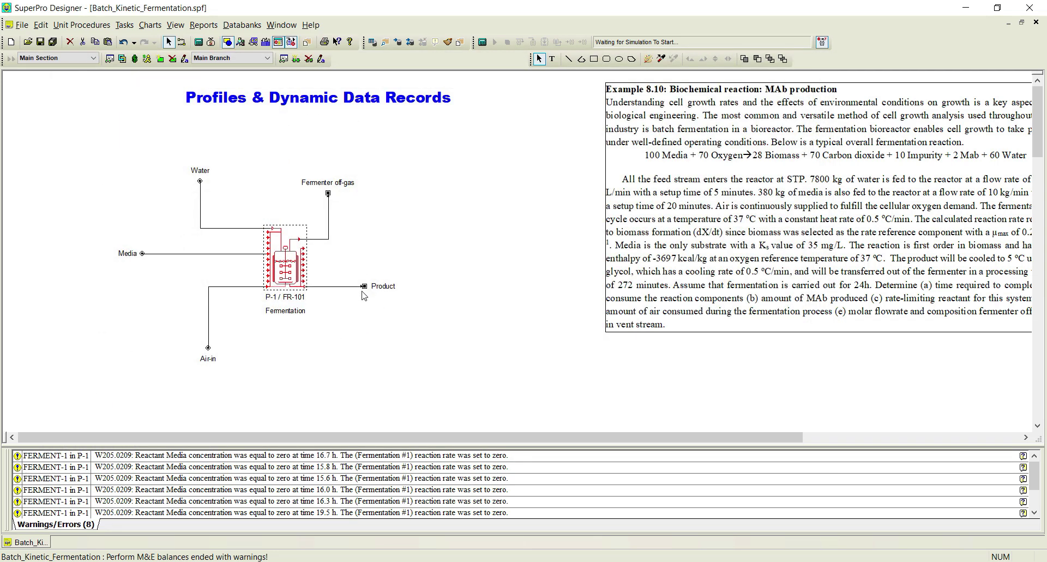
Create a new blank Excel worksheet in the Profiles folder
{"action": "key", "text": "alt+Tab"}
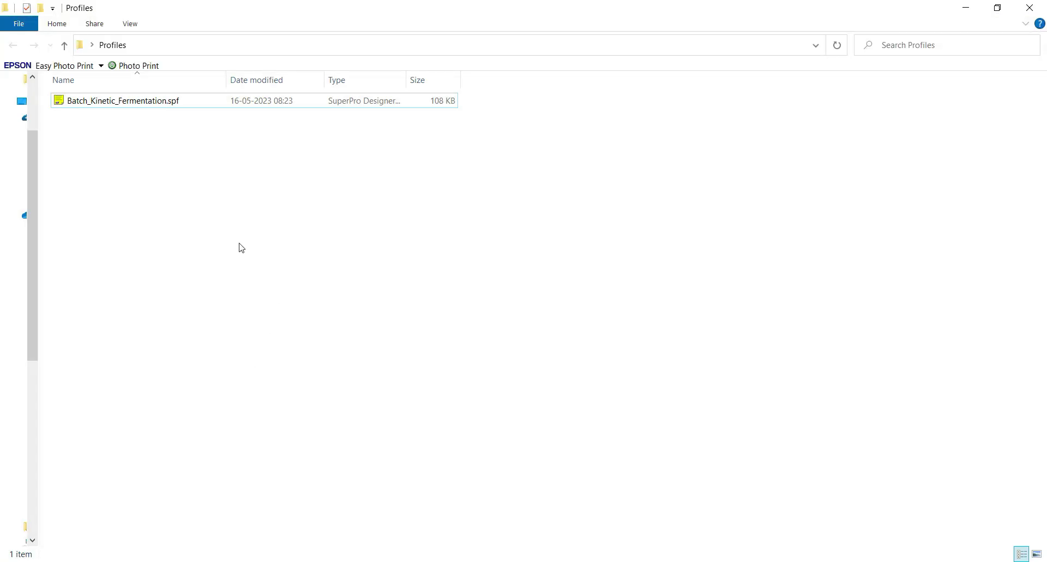
{"action": "right_click", "coordinate": [144, 166]}
{"action": "mouse_move", "coordinate": [139, 320]}
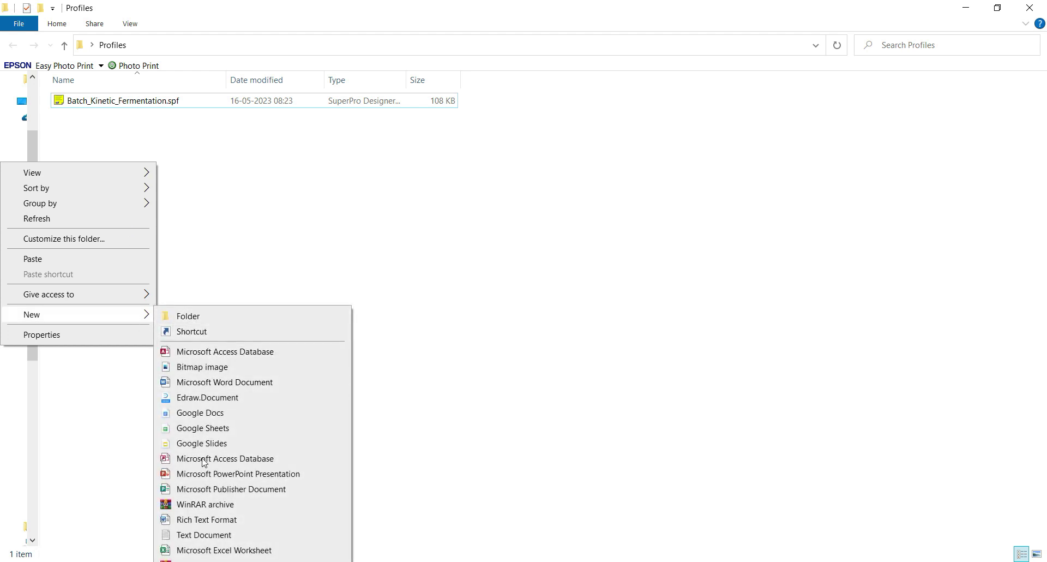
{"action": "left_click", "coordinate": [214, 550]}
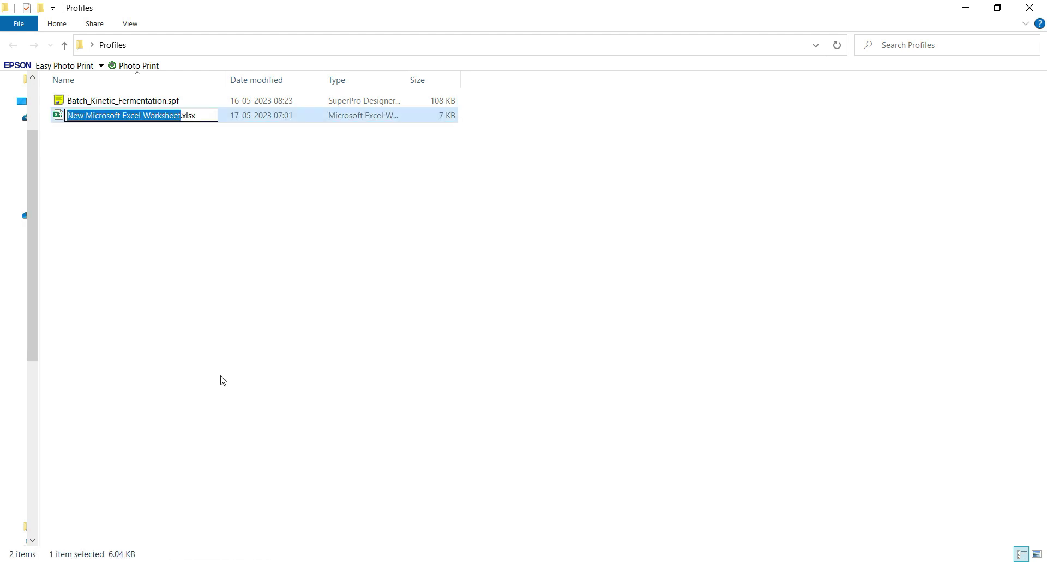
{"action": "left_click", "coordinate": [252, 383]}
Rename the worksheet to Batch_Kinetic_Fermentation to match the flowsheet file
{"action": "left_click", "coordinate": [102, 103]}
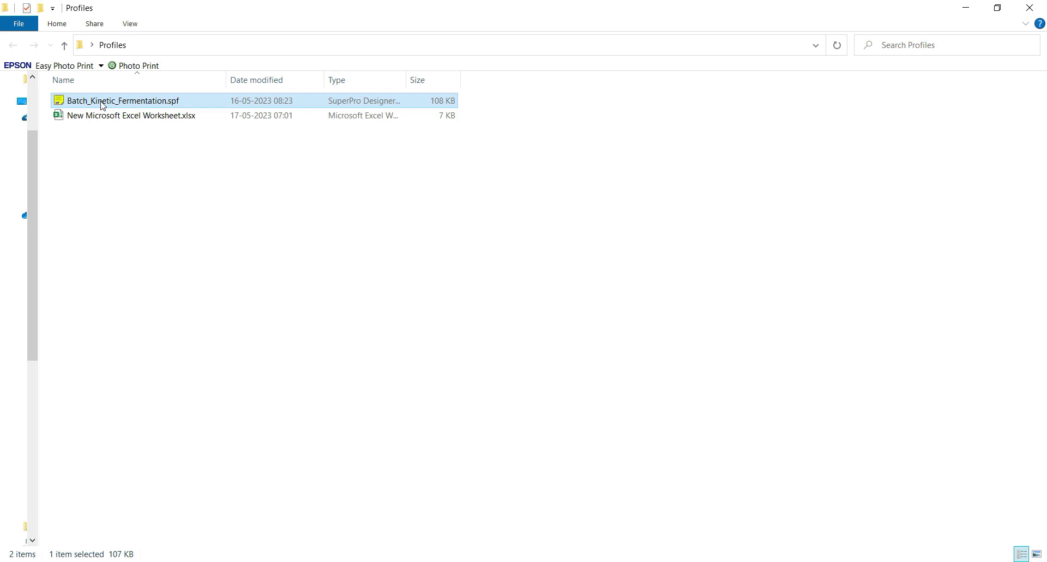
{"action": "left_click", "coordinate": [102, 116]}
{"action": "left_click", "coordinate": [102, 115]}
{"action": "key", "text": "ctrl+v"}
{"action": "left_click", "coordinate": [121, 194]}
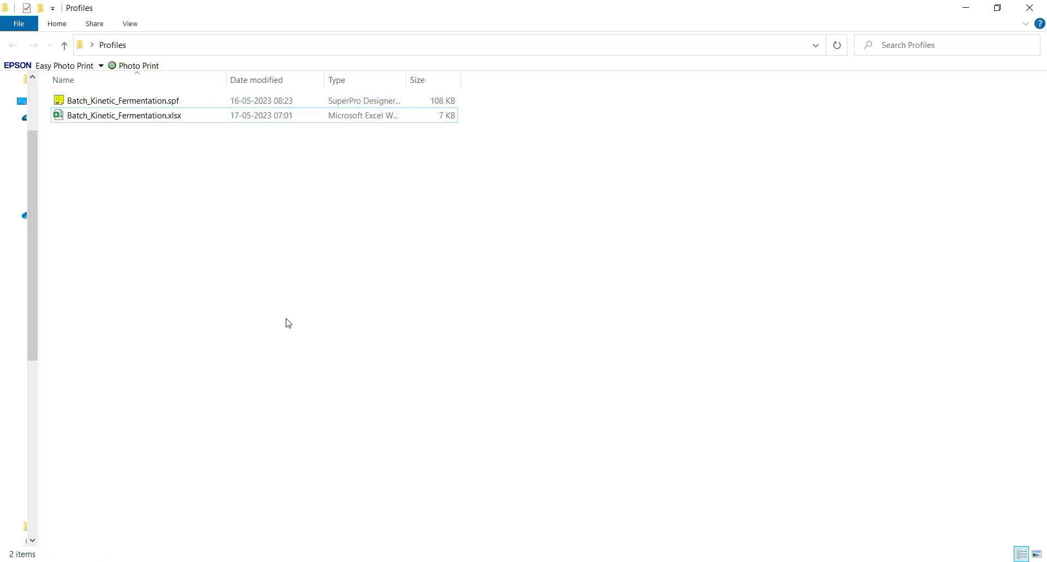
{"action": "key", "text": "alt+Tab"}
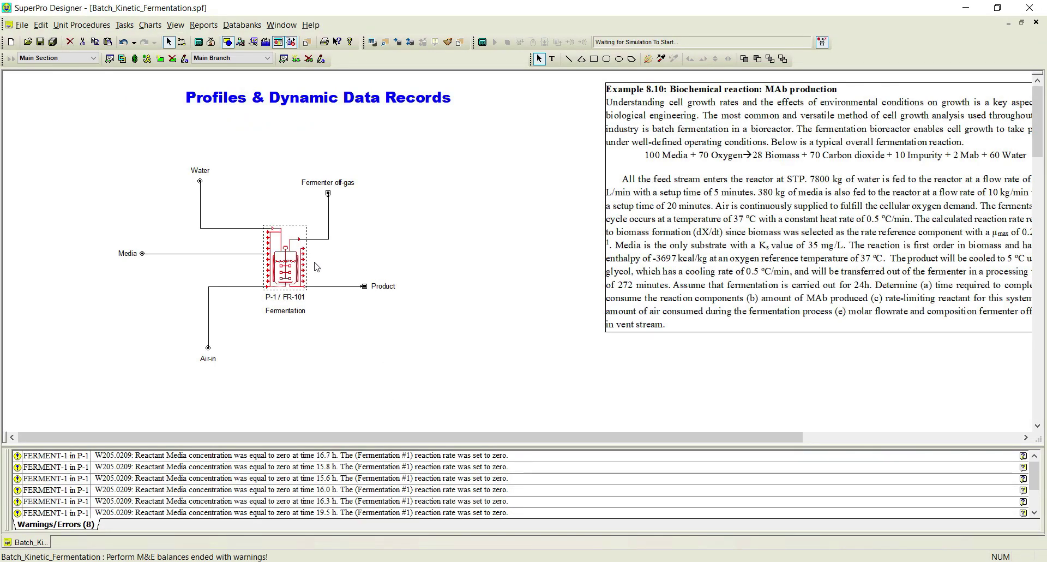
Save the unsaved flowsheet when FERMENT-1's Excel link editor asks, then close the link settings
{"action": "right_click", "coordinate": [298, 259]}
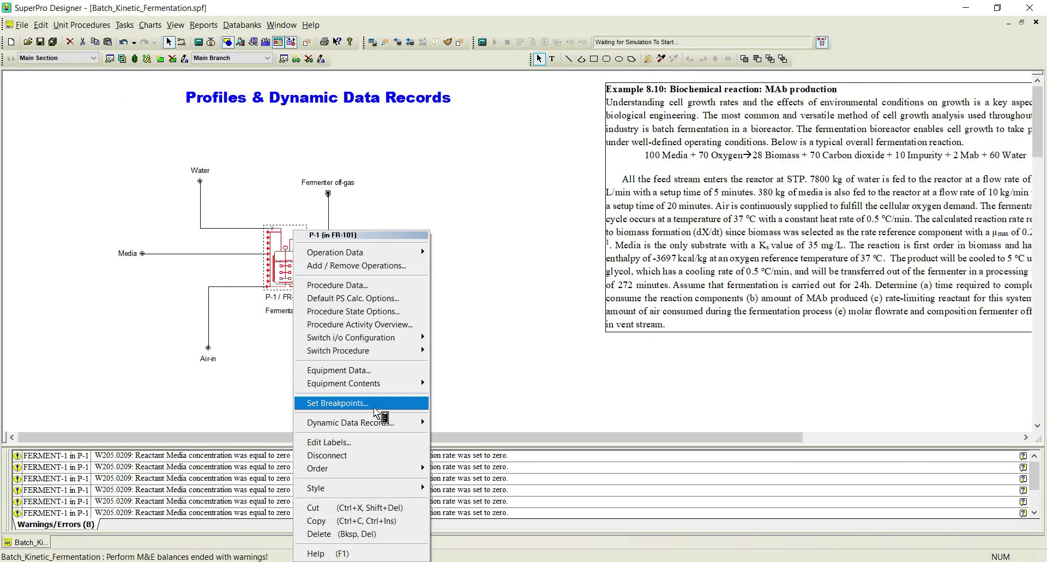
{"action": "mouse_move", "coordinate": [375, 419]}
{"action": "mouse_move", "coordinate": [471, 423]}
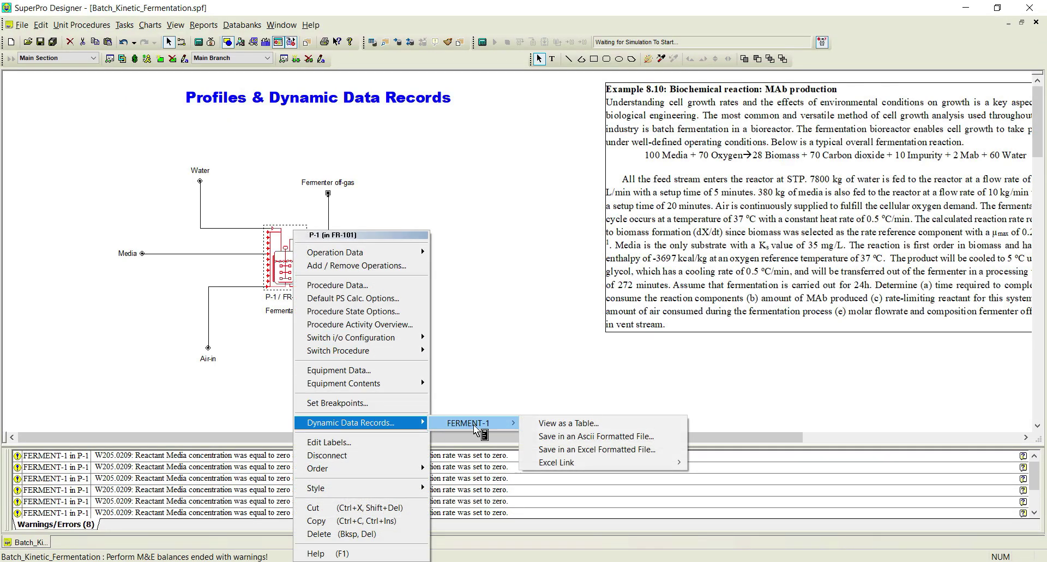
{"action": "mouse_move", "coordinate": [574, 462]}
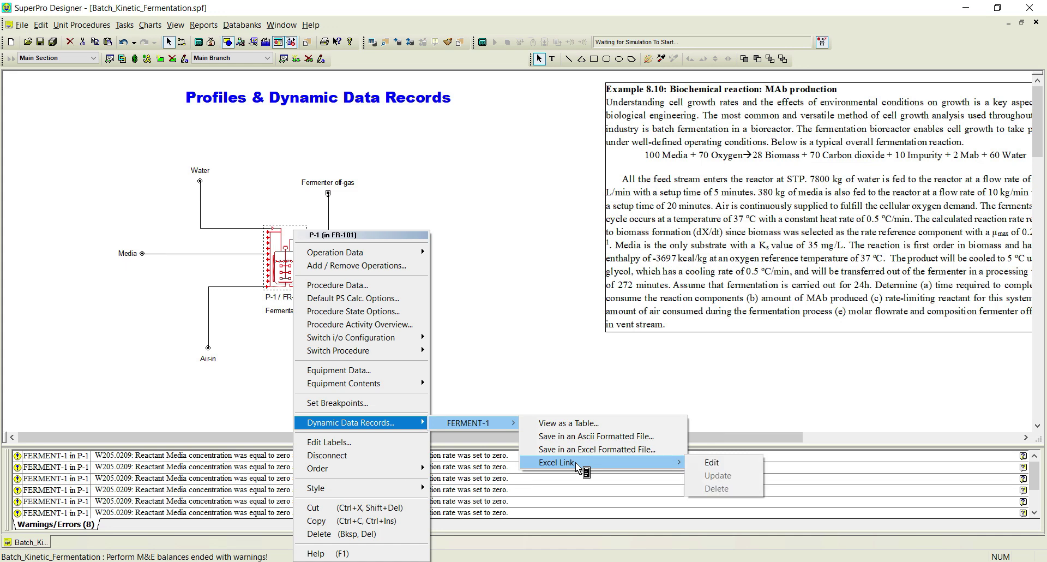
{"action": "left_click", "coordinate": [709, 465]}
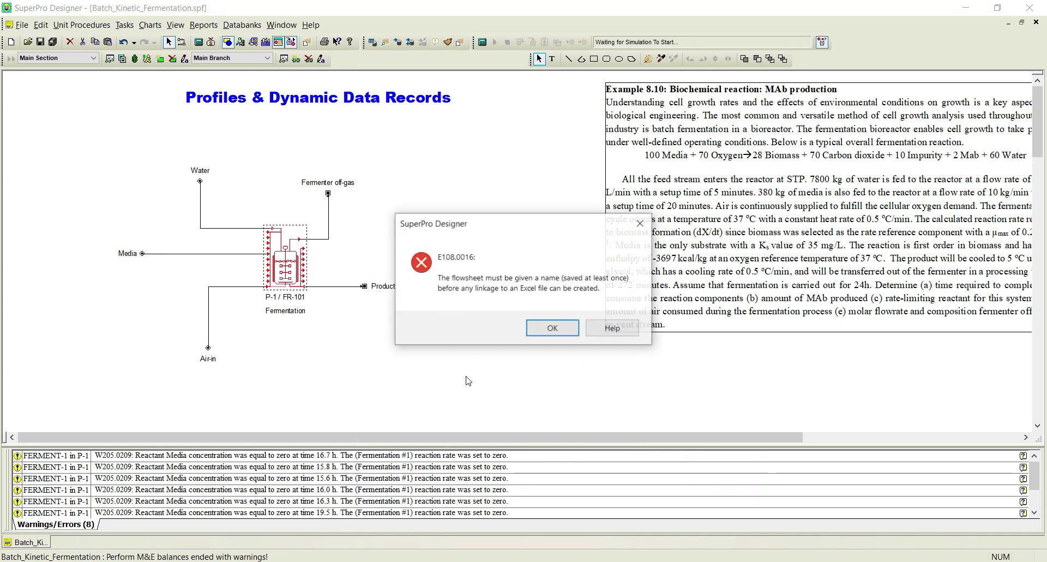
{"action": "left_click", "coordinate": [552, 329]}
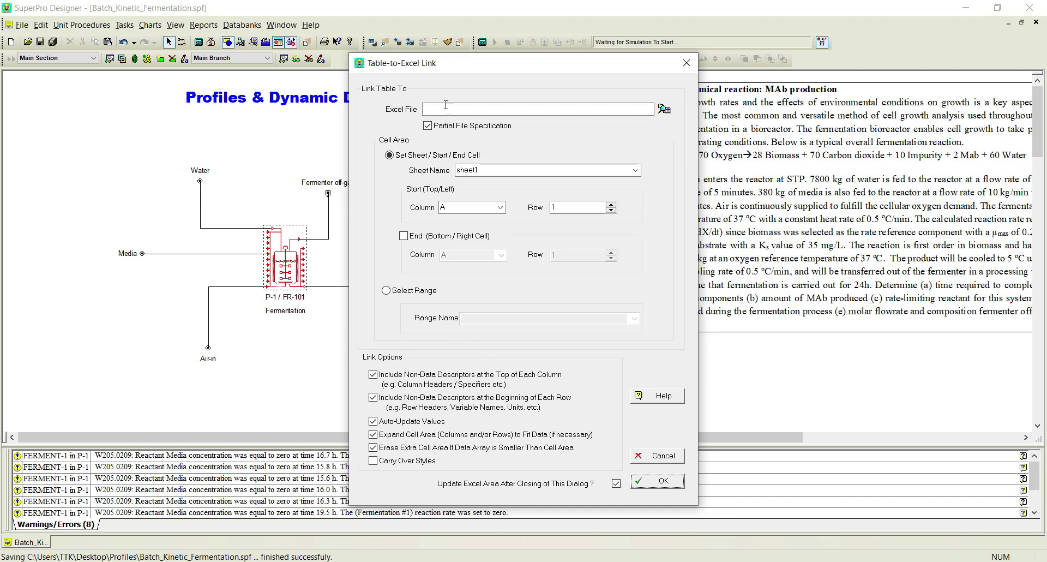
{"action": "left_click_drag", "start_coordinate": [477, 70], "coordinate": [495, 47]}
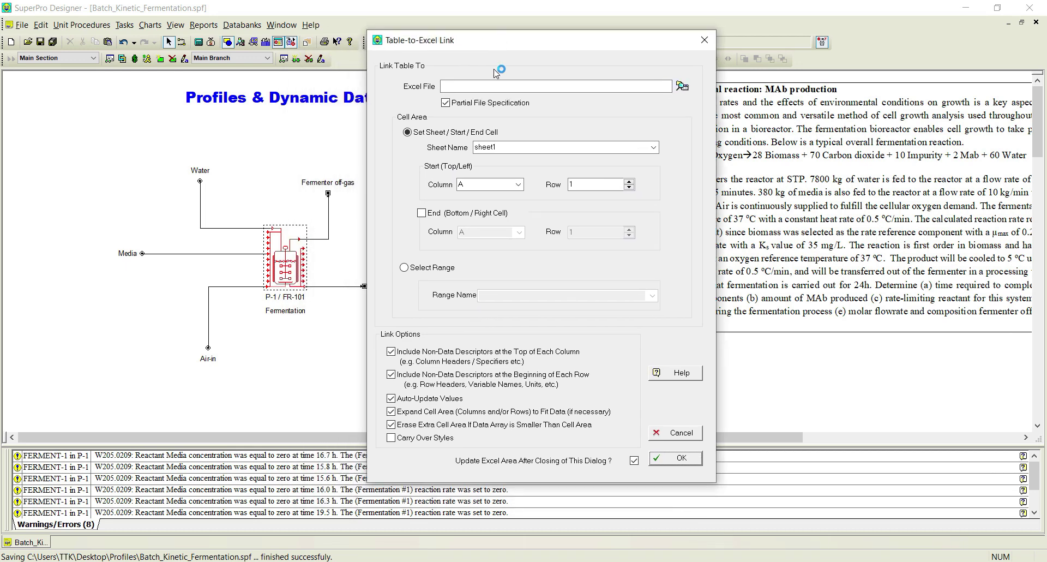
{"action": "left_click", "coordinate": [683, 456]}
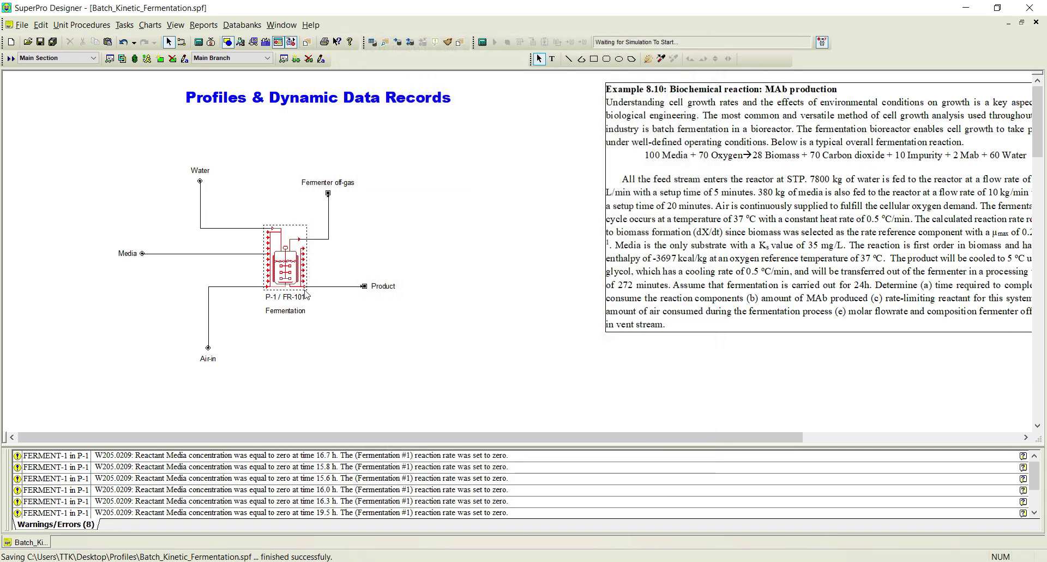
Link FERMENT-1's dynamic data to Batch_Kinetic_Fermentation.xlsx, Sheet1 starting at cell A1
{"action": "right_click", "coordinate": [278, 271]}
{"action": "mouse_move", "coordinate": [387, 422]}
{"action": "mouse_move", "coordinate": [468, 423]}
{"action": "mouse_move", "coordinate": [594, 462]}
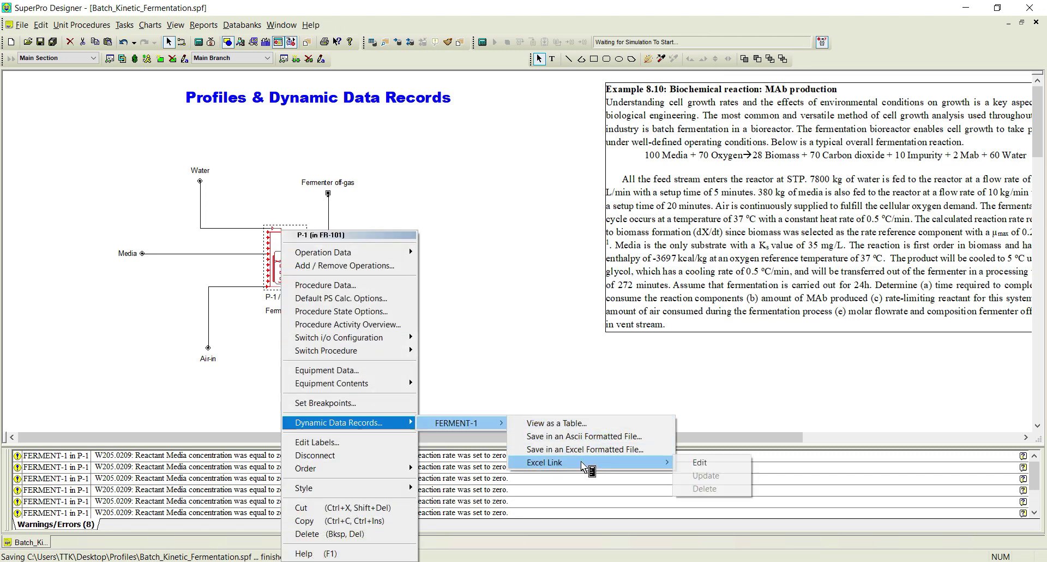
{"action": "left_click", "coordinate": [716, 468]}
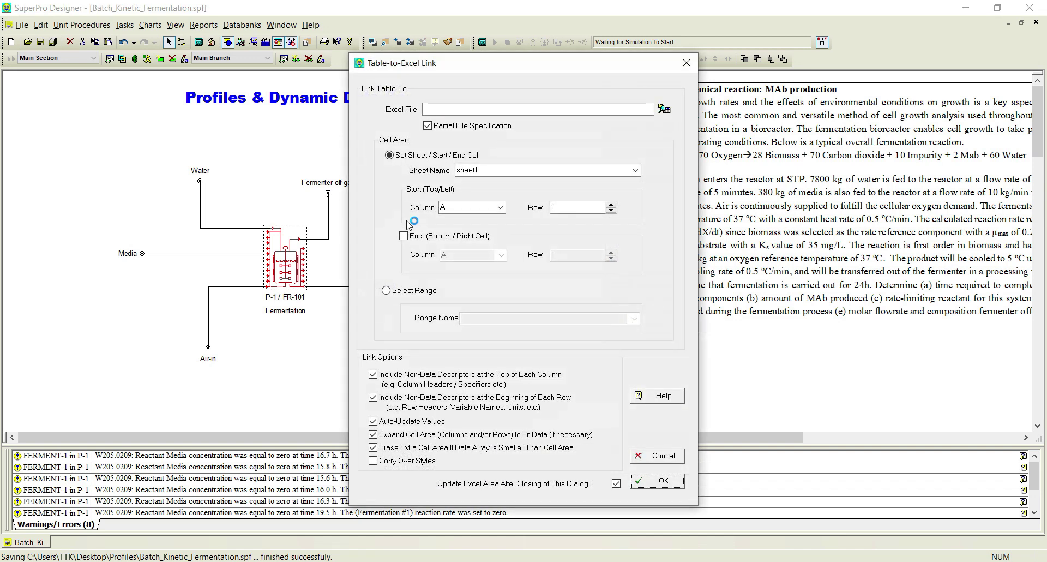
{"action": "left_click", "coordinate": [665, 109]}
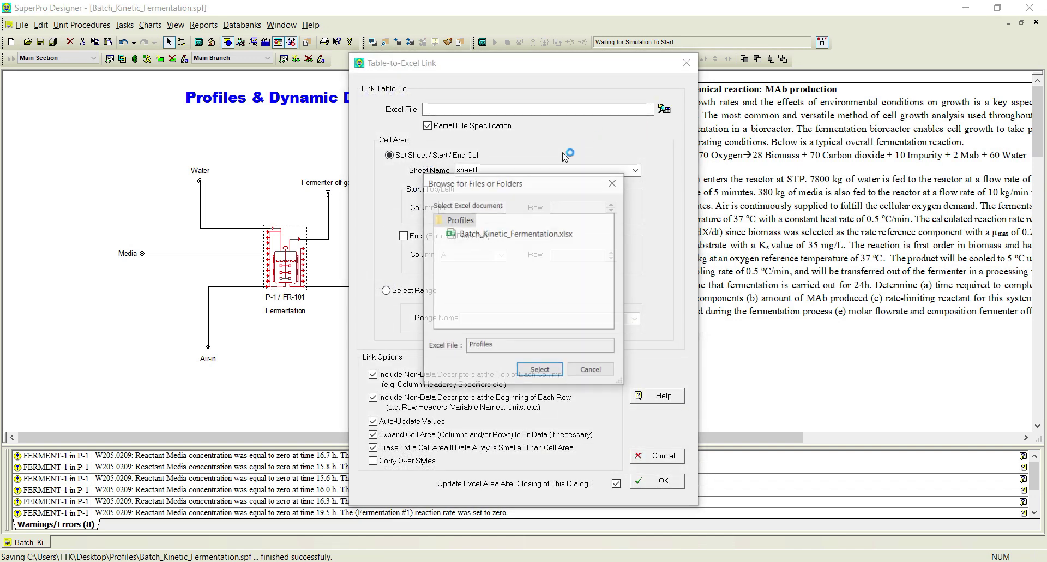
{"action": "left_click", "coordinate": [520, 234]}
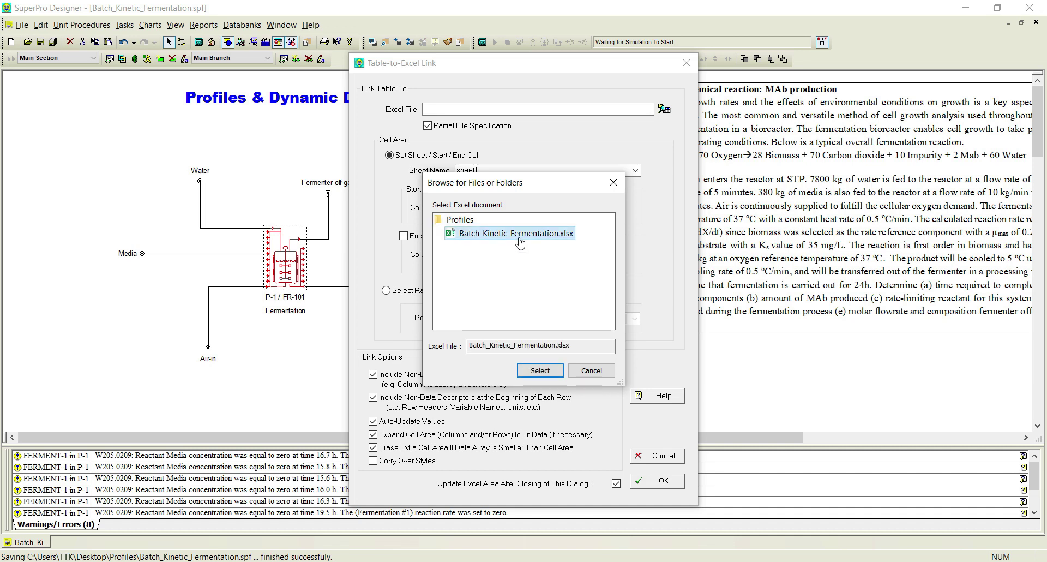
{"action": "left_click", "coordinate": [539, 371]}
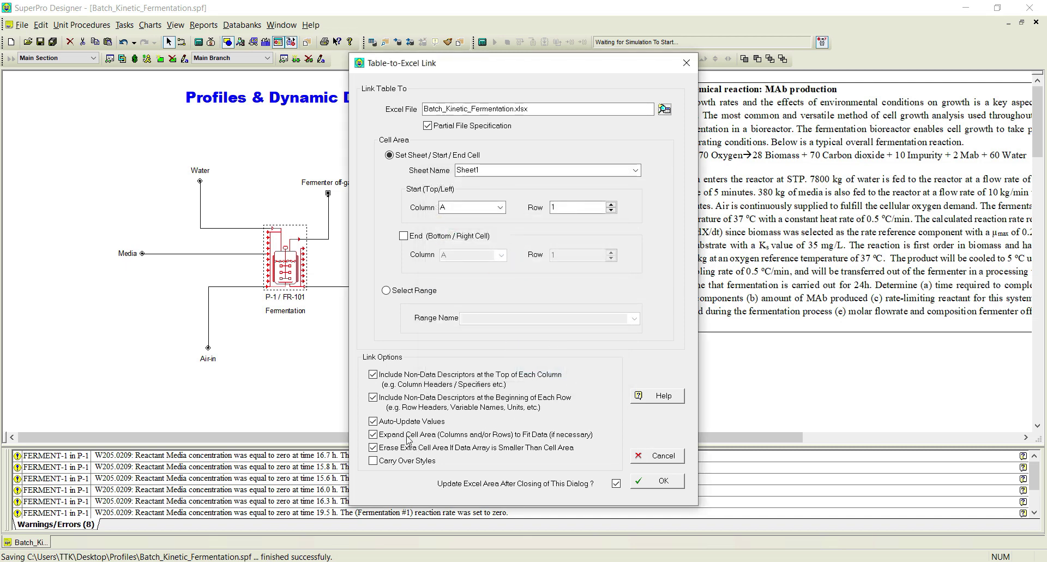
{"action": "left_click", "coordinate": [661, 482]}
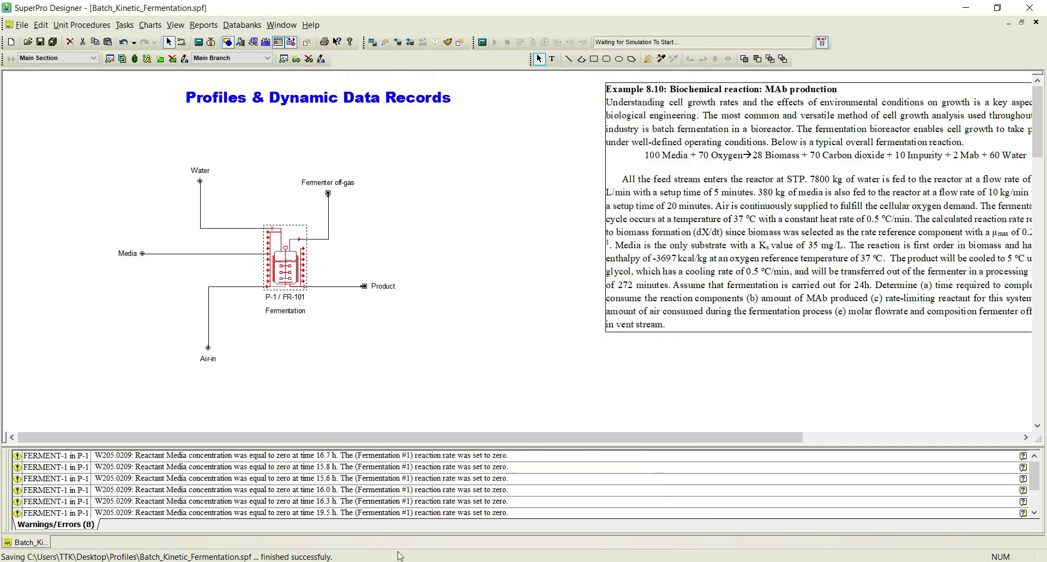
{"action": "key", "text": "alt+Tab"}
Open Batch_Kinetic_Fermentation.xlsx, check the 0–24 h concentration data, then delete everything on the sheet
{"action": "left_click", "coordinate": [72, 132]}
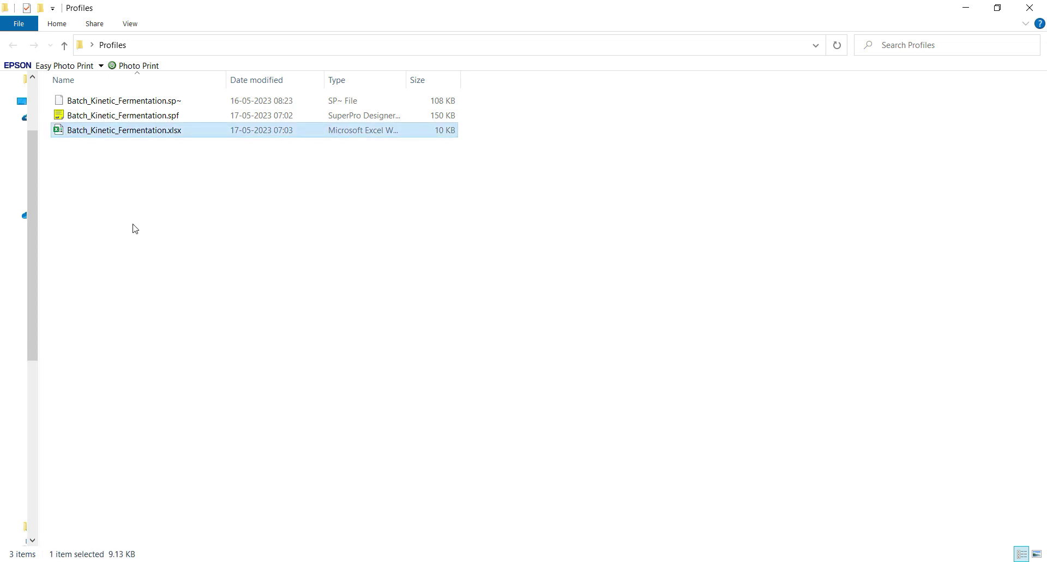
{"action": "double_click", "coordinate": [71, 131]}
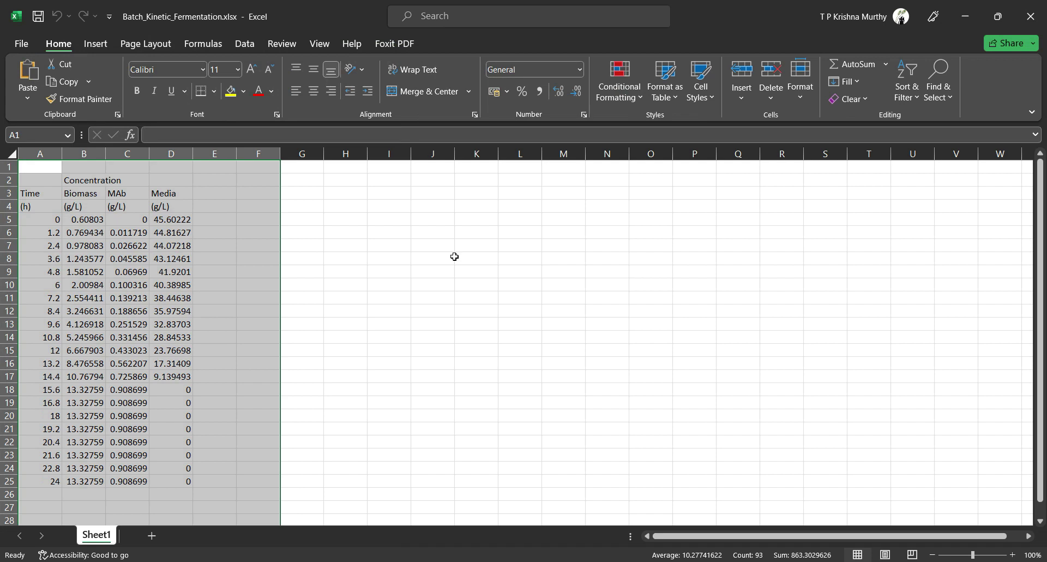
{"action": "left_click", "coordinate": [454, 256]}
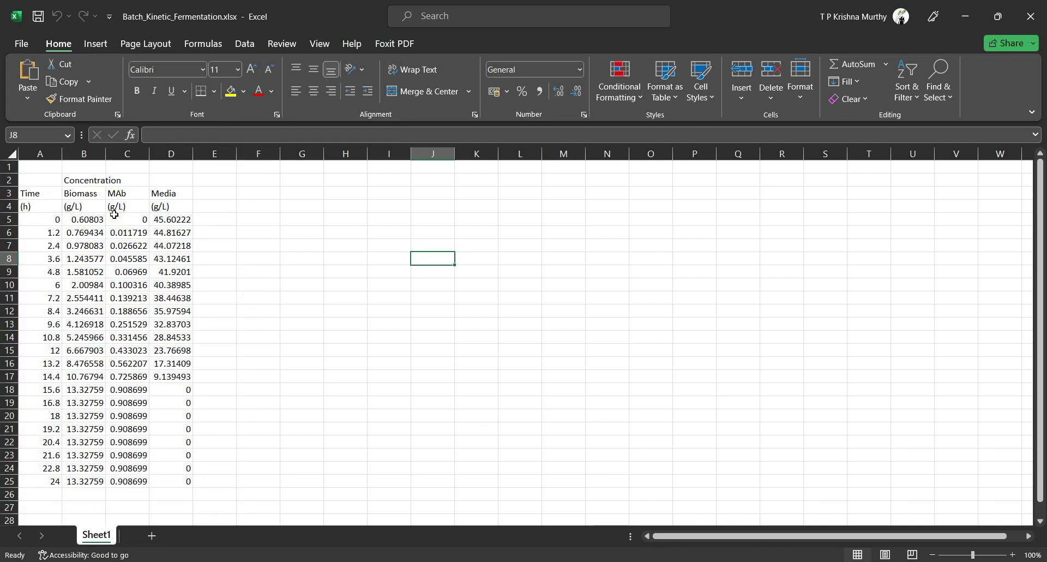
{"action": "key", "text": "ctrl+a"}
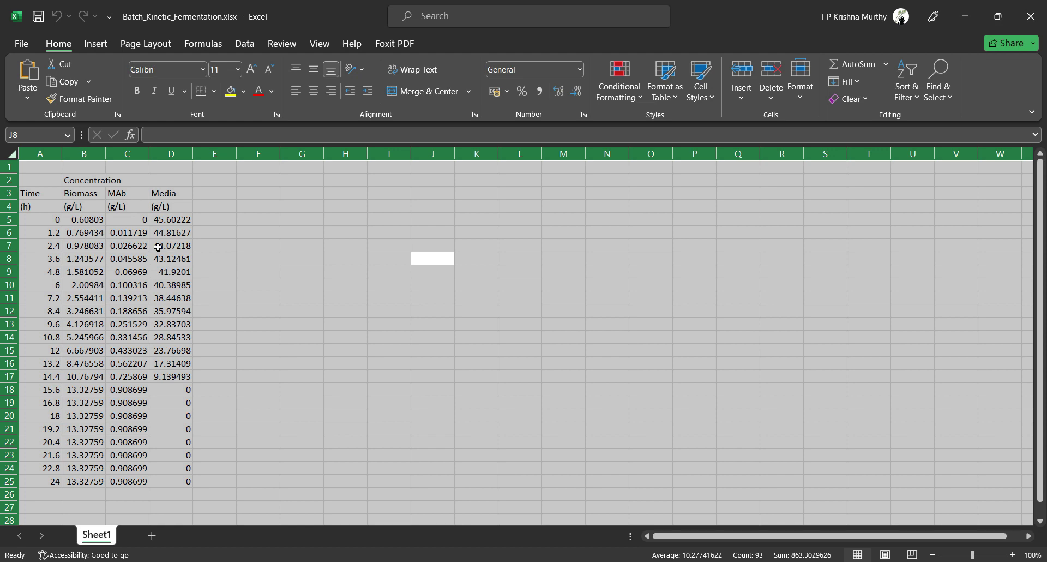
{"action": "key", "text": "Delete"}
{"action": "key", "text": "alt+Tab"}
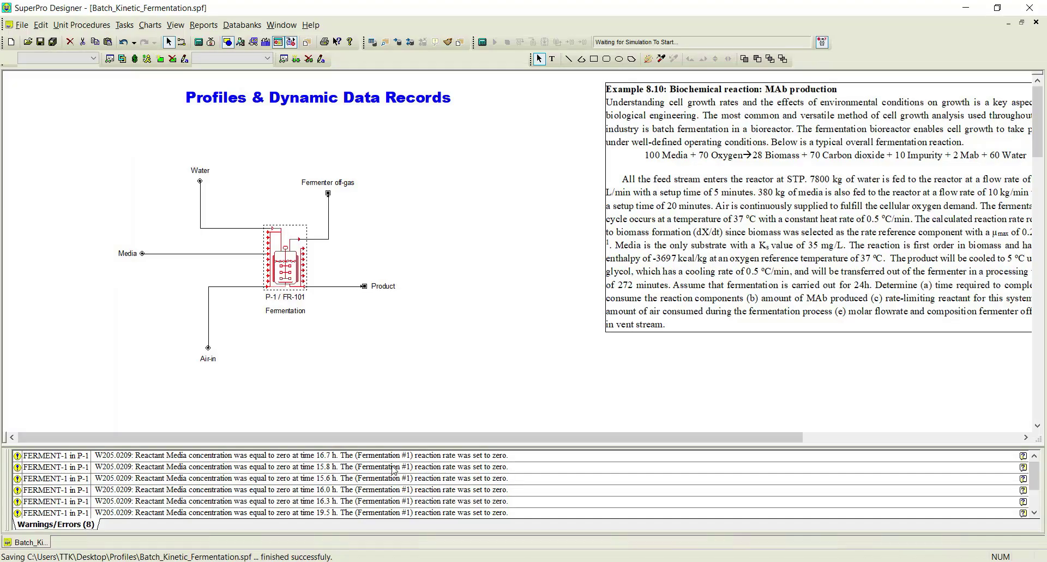
Solve the M&E balances and confirm the 0–24 h concentration table reappeared in Excel
{"action": "left_click", "coordinate": [198, 42]}
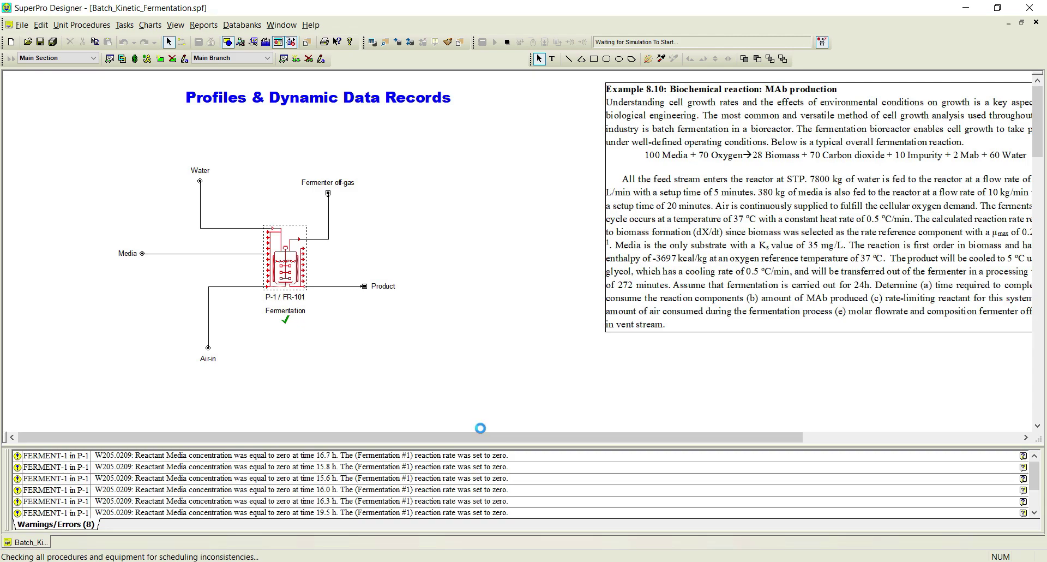
{"action": "key", "text": "alt+Tab"}
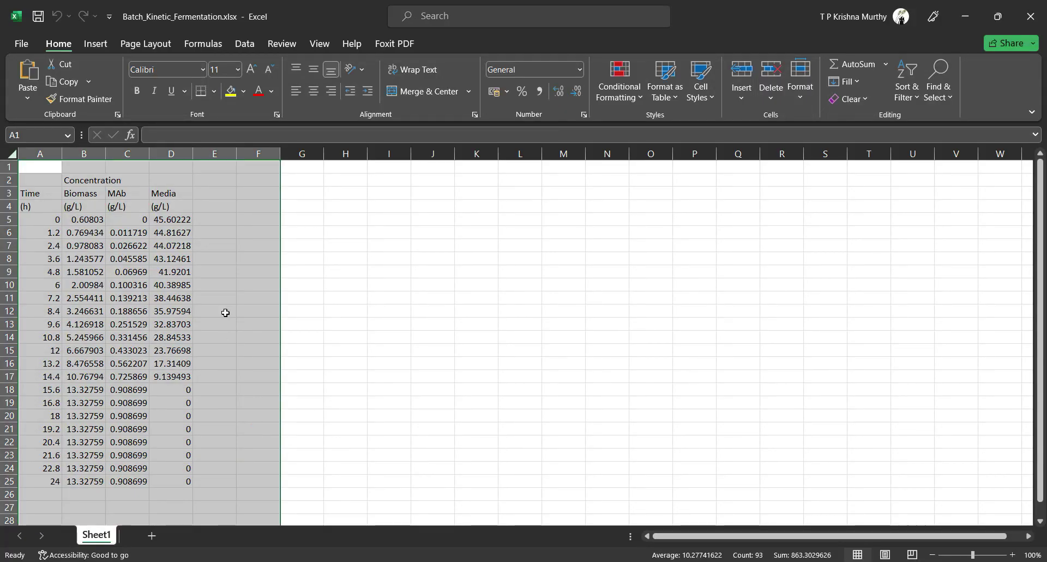
{"action": "left_click", "coordinate": [225, 312]}
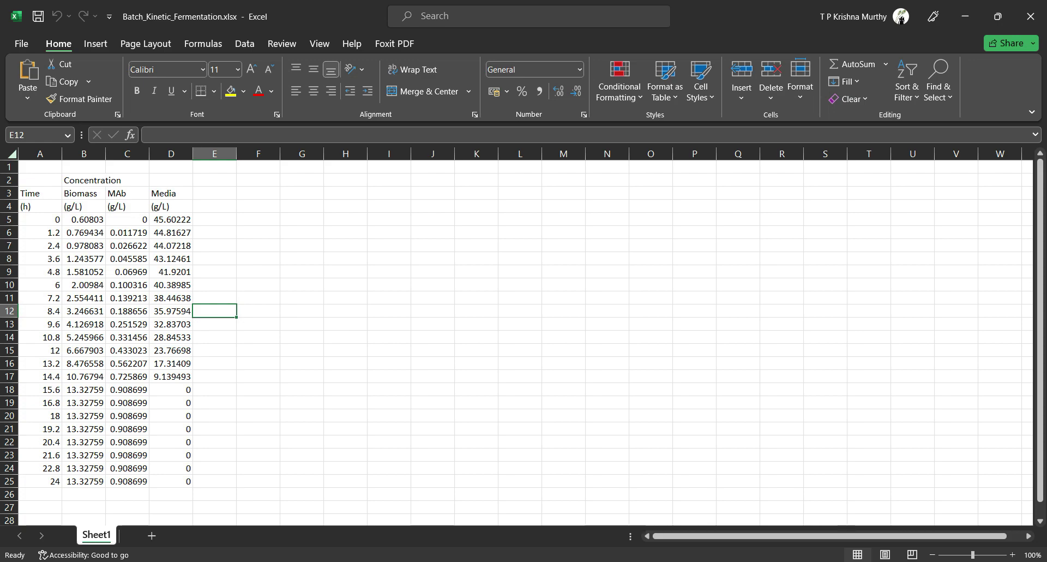
{"action": "key", "text": "alt+Tab"}
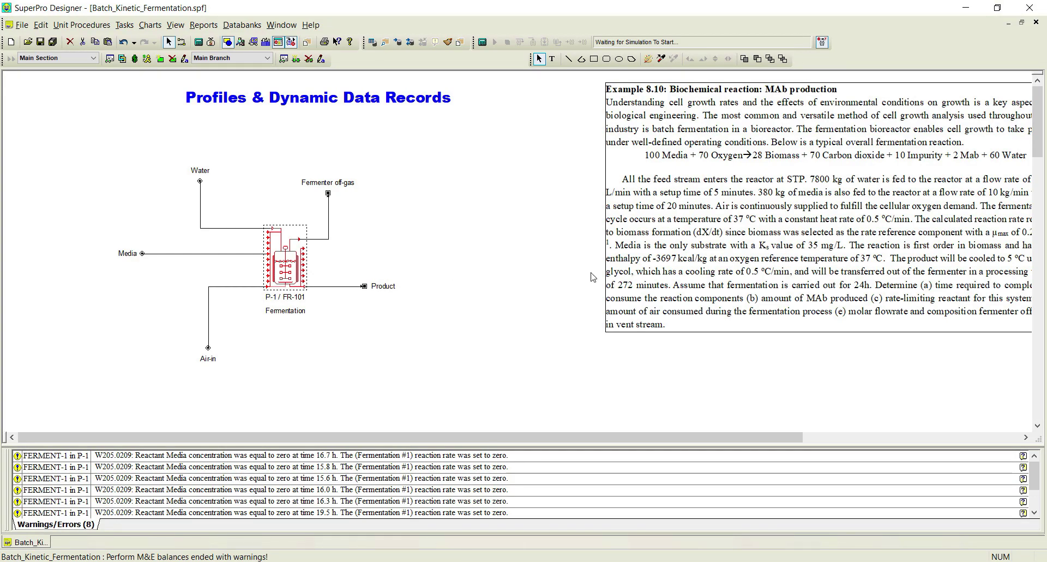
Shorten FERMENT-1's reaction time from 24 to 12 h
{"action": "right_click", "coordinate": [279, 267]}
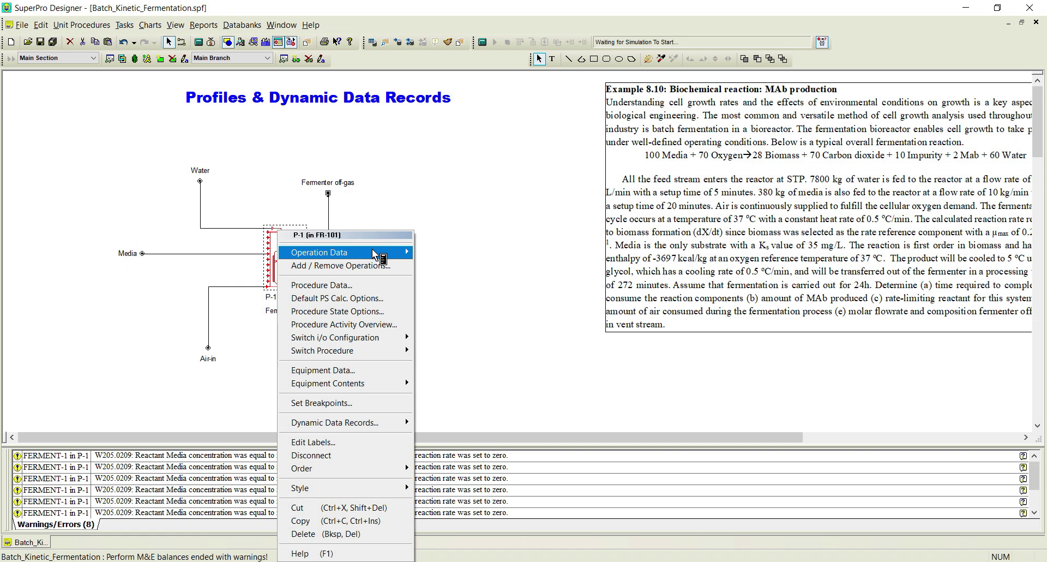
{"action": "mouse_move", "coordinate": [373, 253]}
{"action": "left_click", "coordinate": [466, 278]}
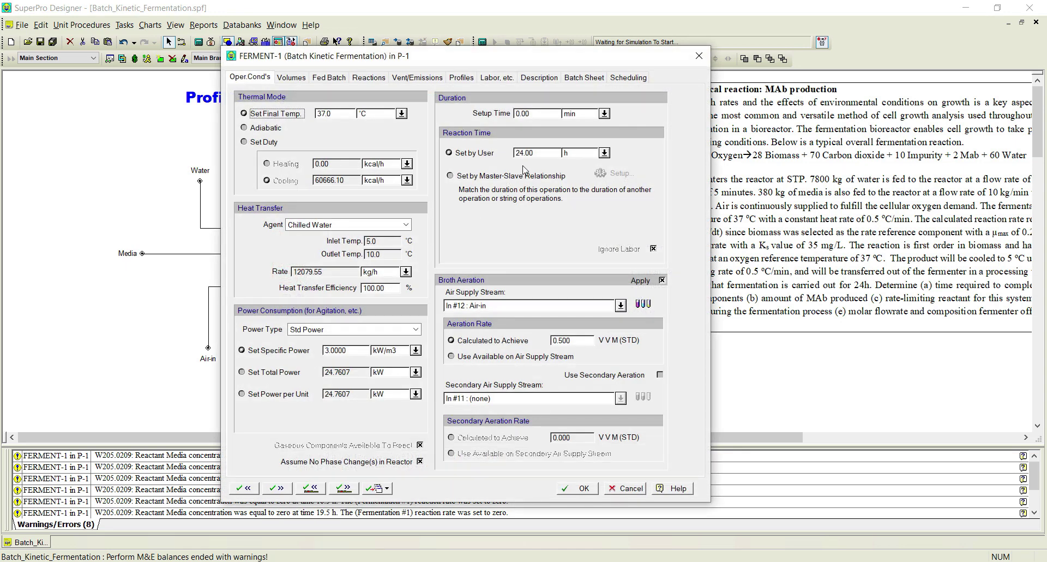
{"action": "double_click", "coordinate": [531, 154]}
{"action": "type", "text": "12"}
{"action": "left_click", "coordinate": [589, 489]}
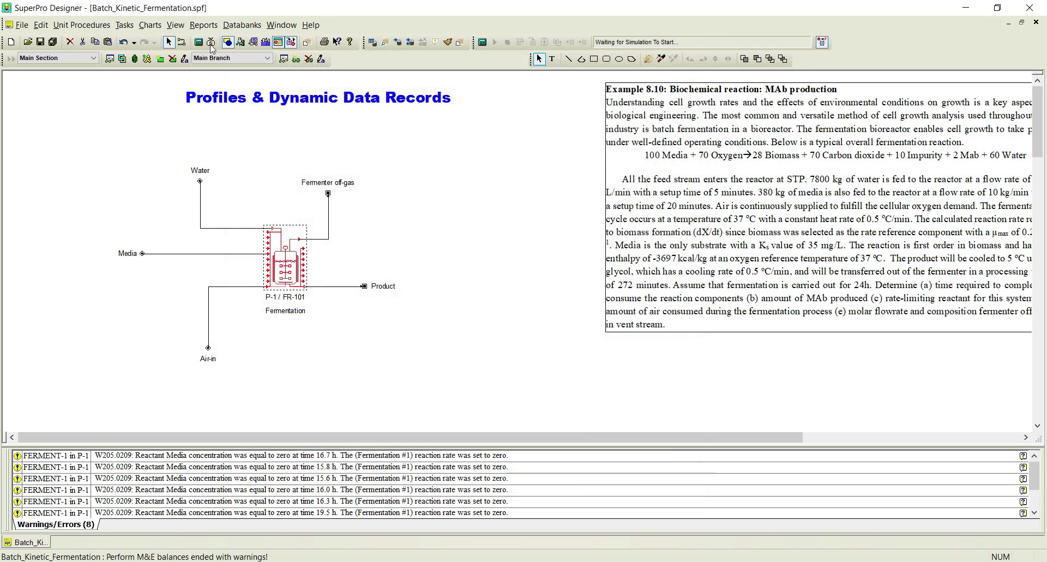
Check in Excel that the linked data refreshed to a 12-hour profile in 0.6 h steps
{"action": "key", "text": "alt+Tab"}
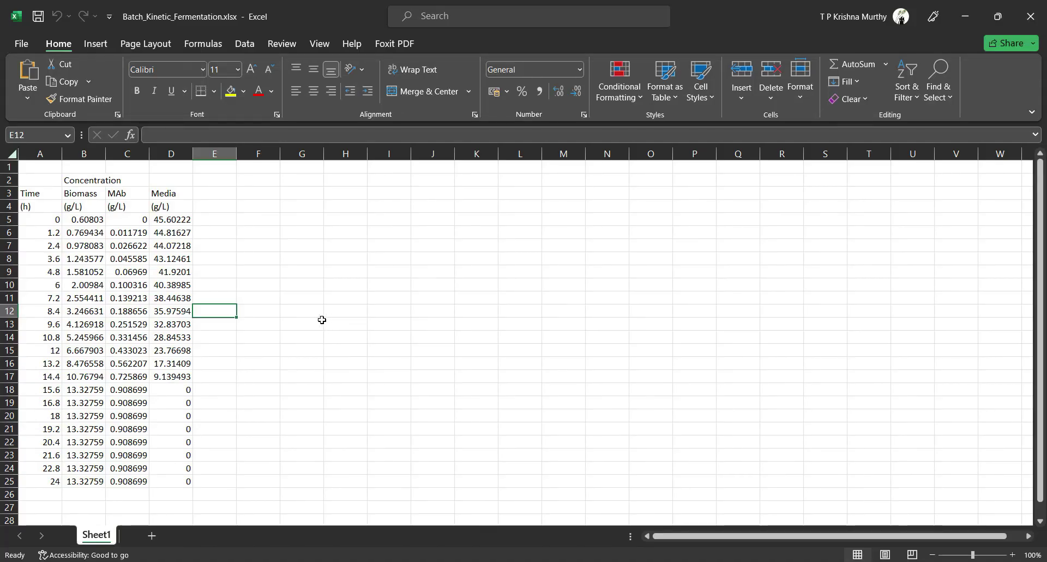
{"action": "key", "text": "alt+Tab"}
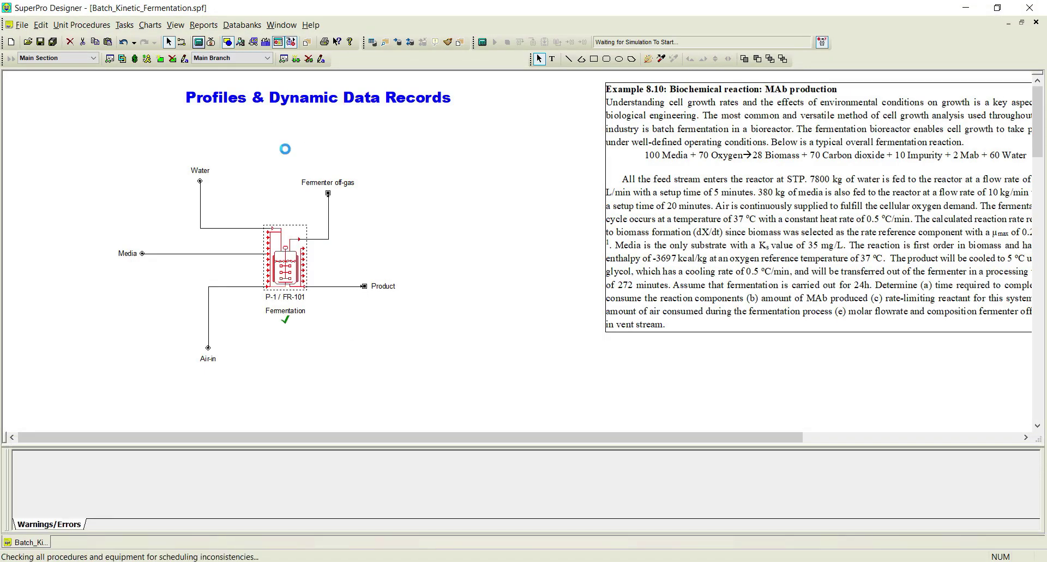
{"action": "key", "text": "alt+Tab"}
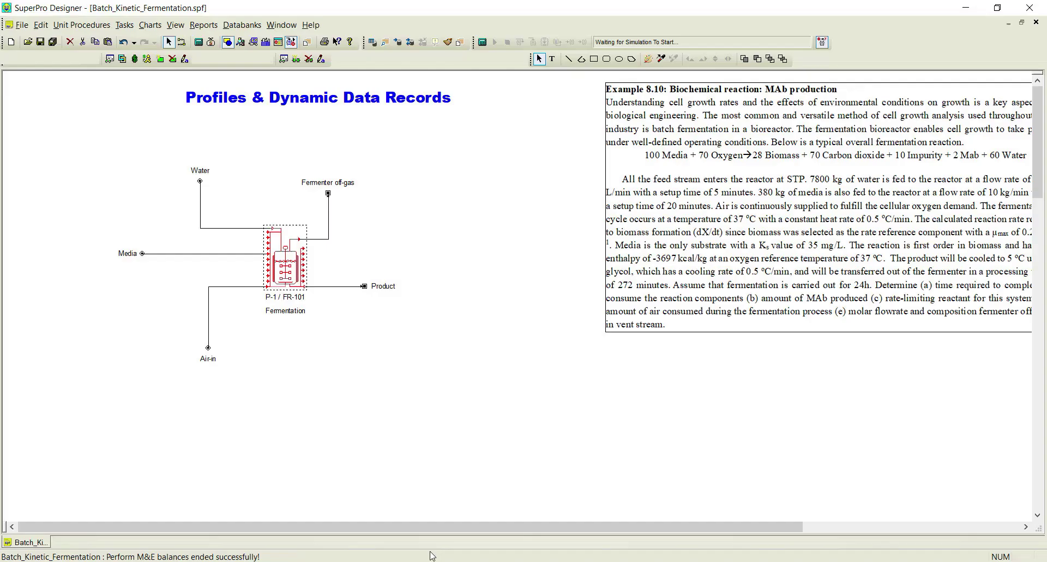
{"action": "key", "text": "alt+Tab"}
Set FERMENT-1's reaction time back to 24 h, re-solve, and hide the Media-depletion warnings
{"action": "right_click", "coordinate": [292, 264]}
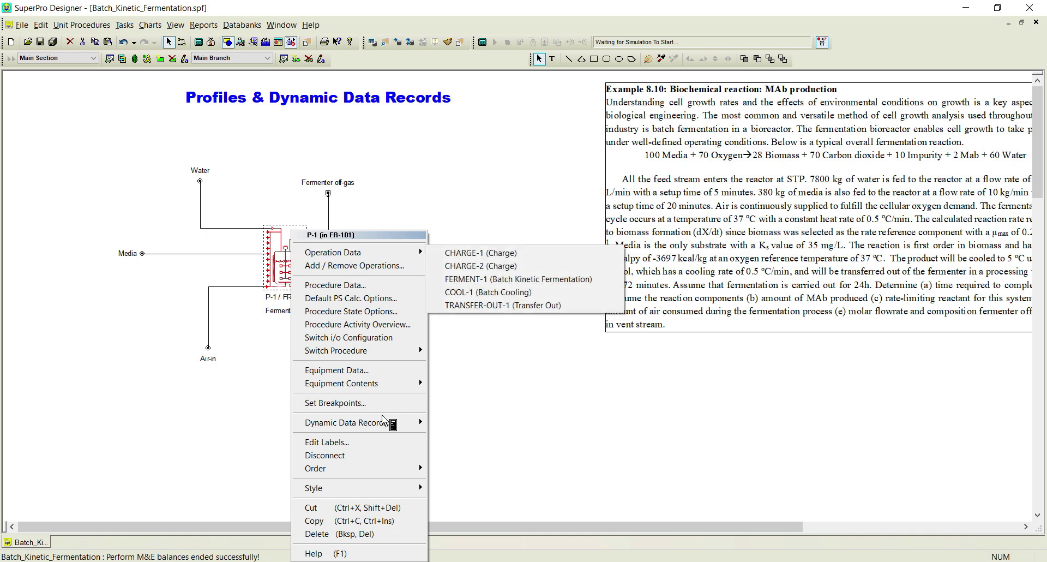
{"action": "mouse_move", "coordinate": [381, 253]}
{"action": "left_click", "coordinate": [489, 283]}
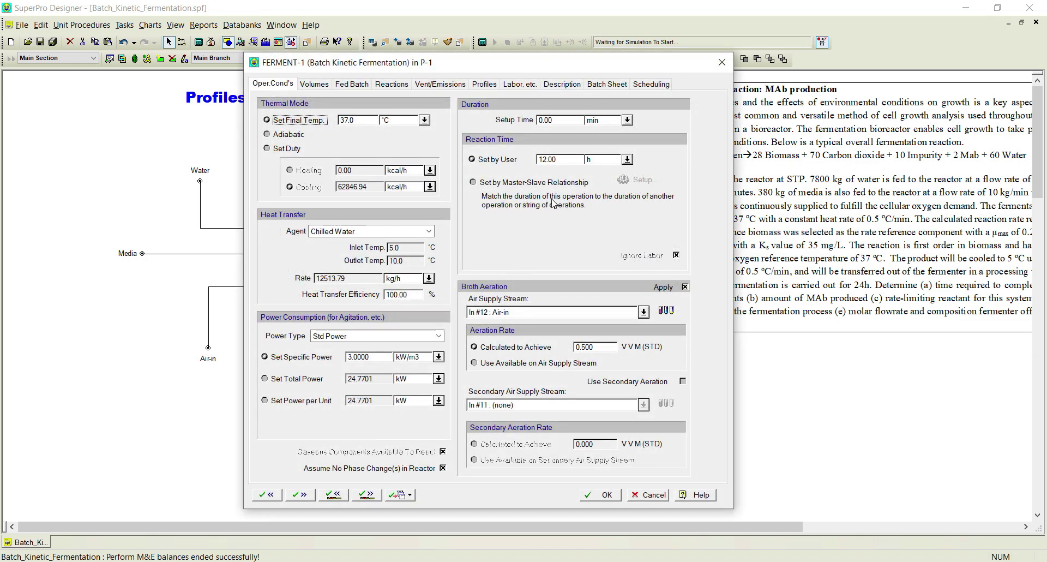
{"action": "double_click", "coordinate": [560, 160]}
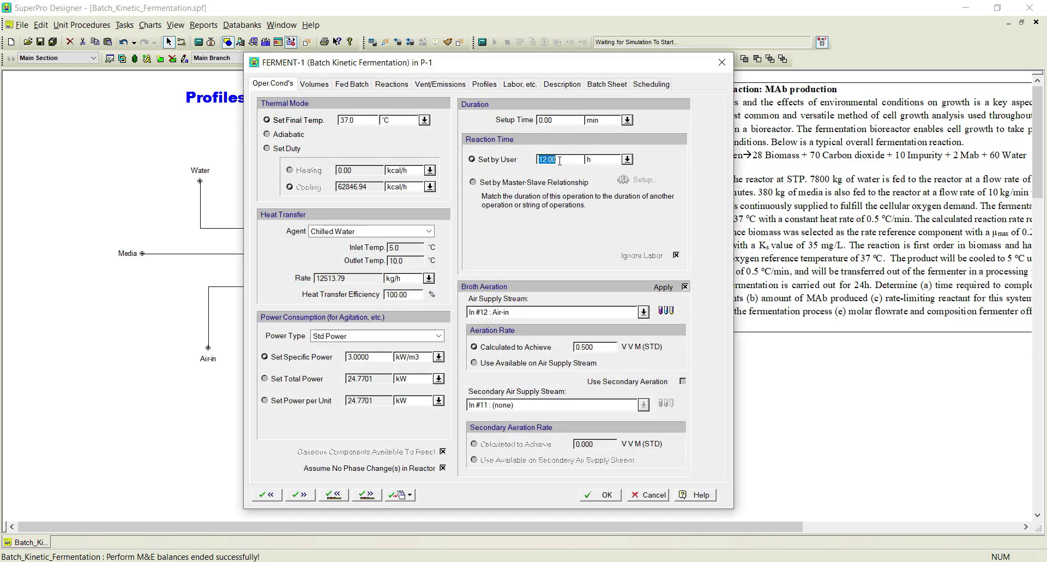
{"action": "type", "text": "24"}
{"action": "left_click", "coordinate": [593, 494]}
{"action": "left_click", "coordinate": [198, 42]}
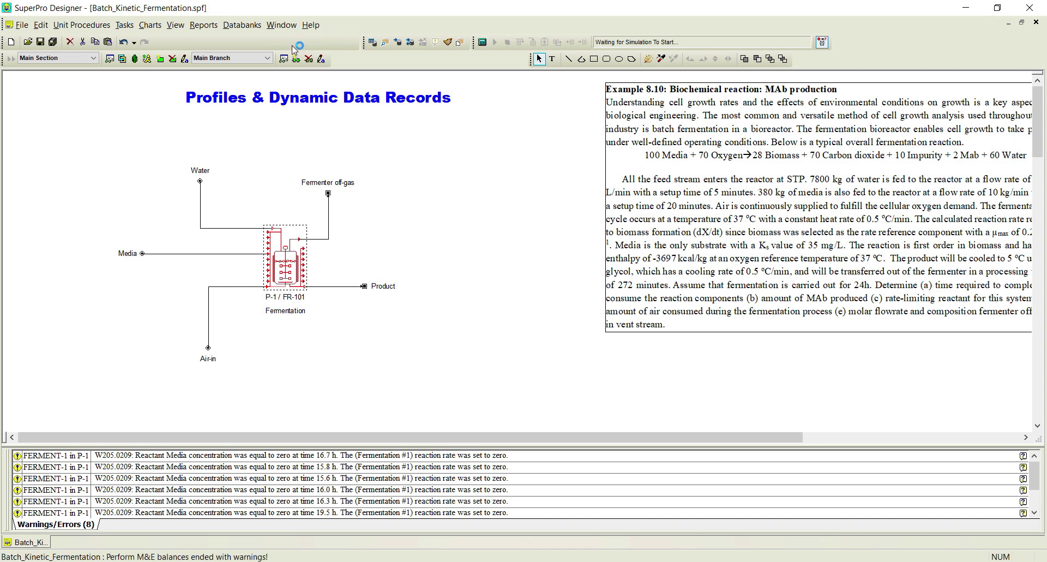
{"action": "left_click", "coordinate": [281, 43]}
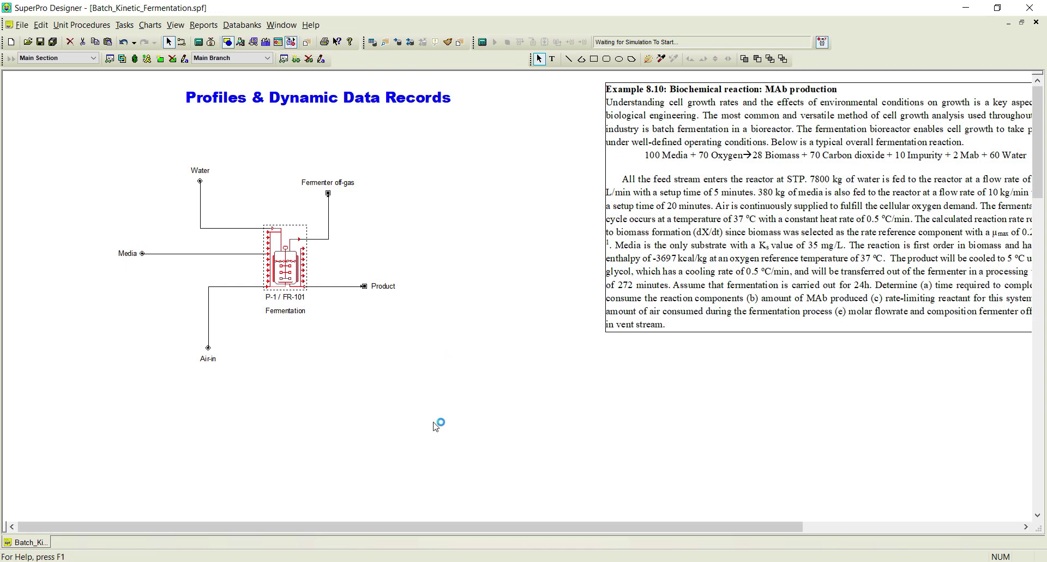
Insert a scatter chart with smooth lines and markers from A5:D25
{"action": "key", "text": "alt+Tab"}
{"action": "left_click", "coordinate": [352, 335]}
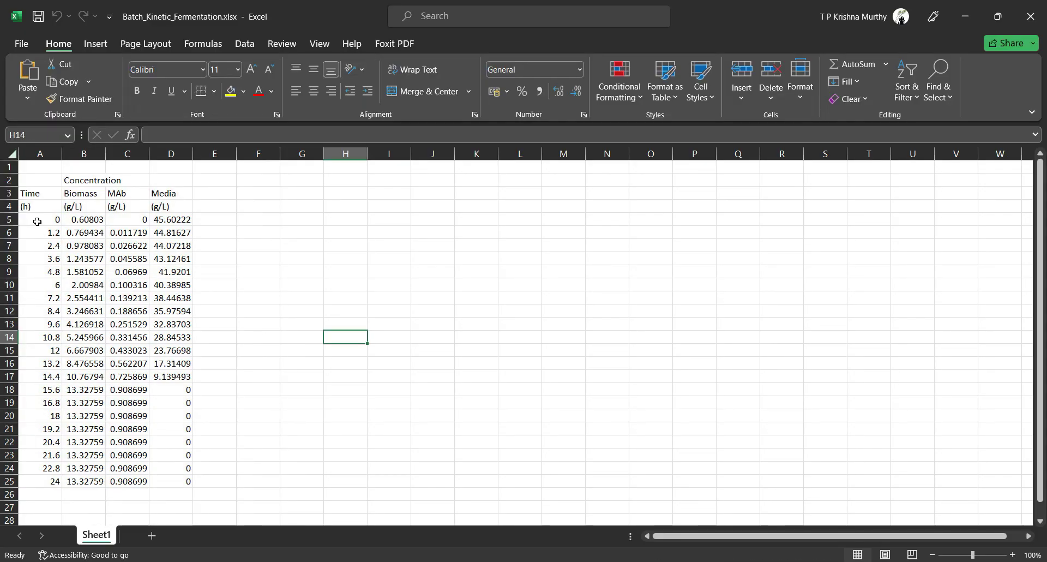
{"action": "left_click_drag", "start_coordinate": [38, 222], "coordinate": [190, 482]}
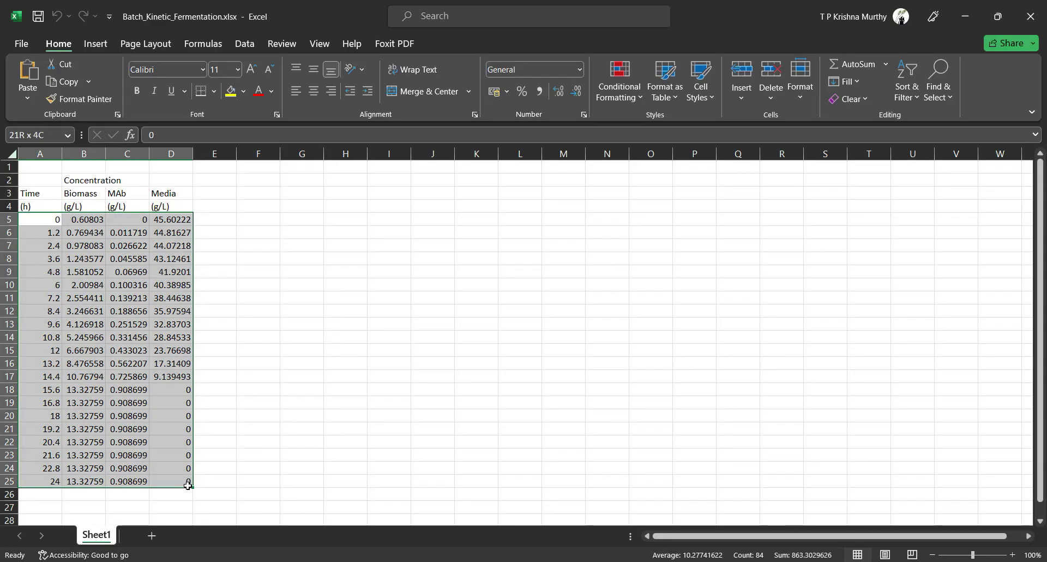
{"action": "left_click", "coordinate": [95, 44]}
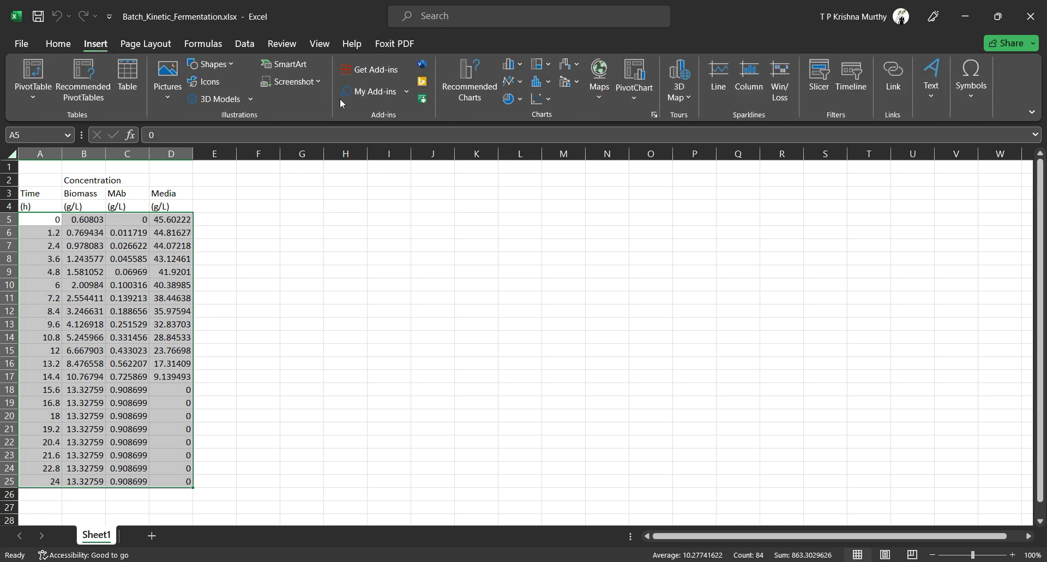
{"action": "left_click", "coordinate": [541, 98]}
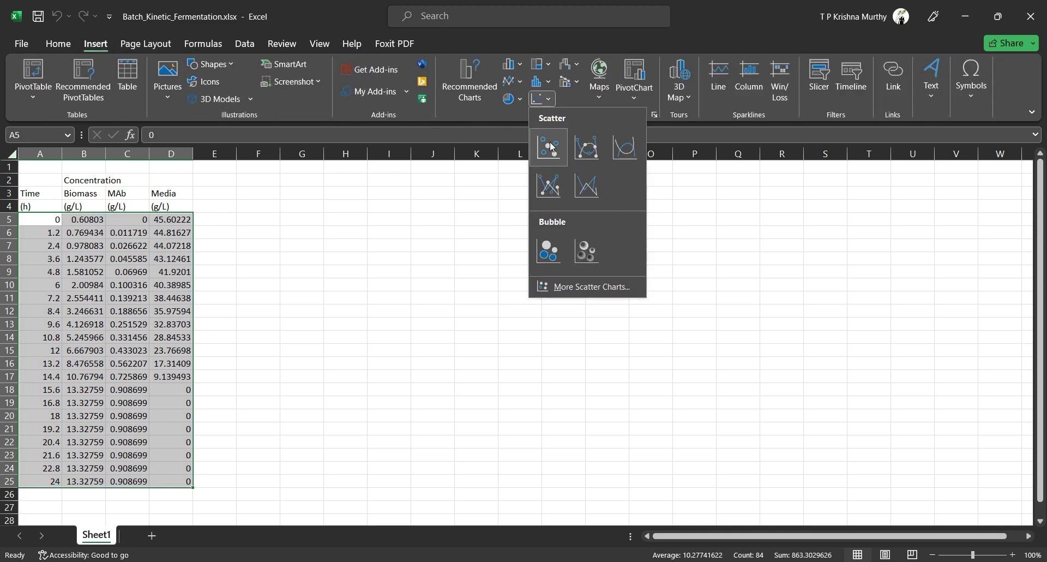
{"action": "left_click", "coordinate": [595, 151]}
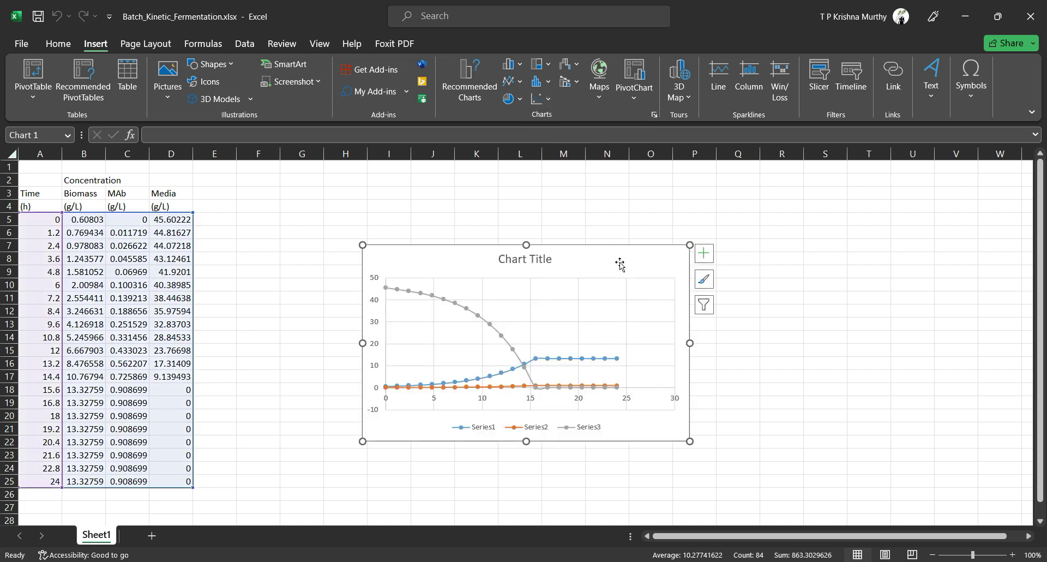
Move and enlarge the chart beside the data and place its legend at the top
{"action": "left_click_drag", "start_coordinate": [619, 261], "coordinate": [640, 243]}
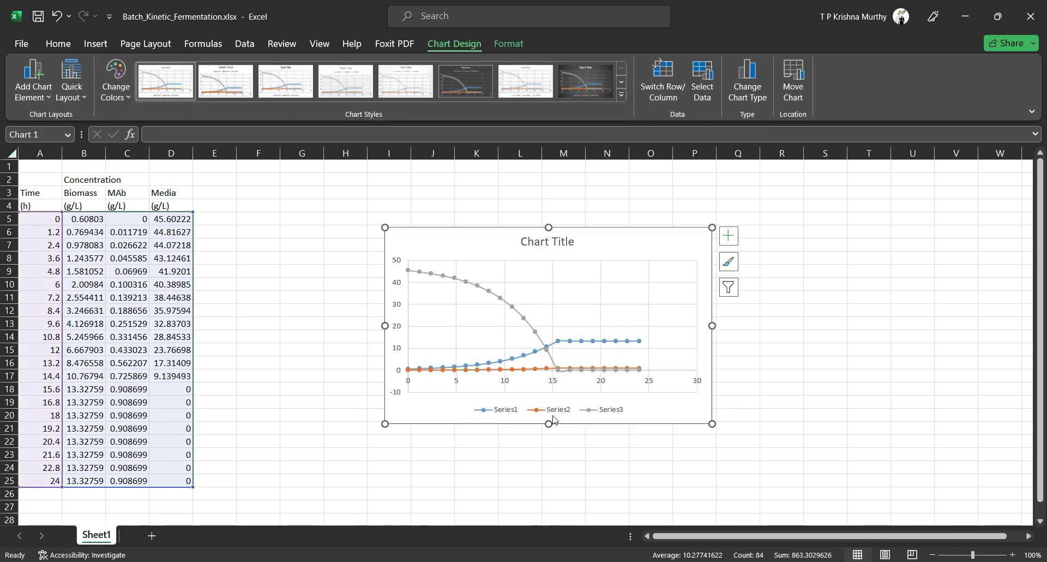
{"action": "left_click_drag", "start_coordinate": [548, 424], "coordinate": [548, 470]}
{"action": "left_click_drag", "start_coordinate": [712, 470], "coordinate": [765, 489]}
{"action": "left_click_drag", "start_coordinate": [532, 439], "coordinate": [582, 262]}
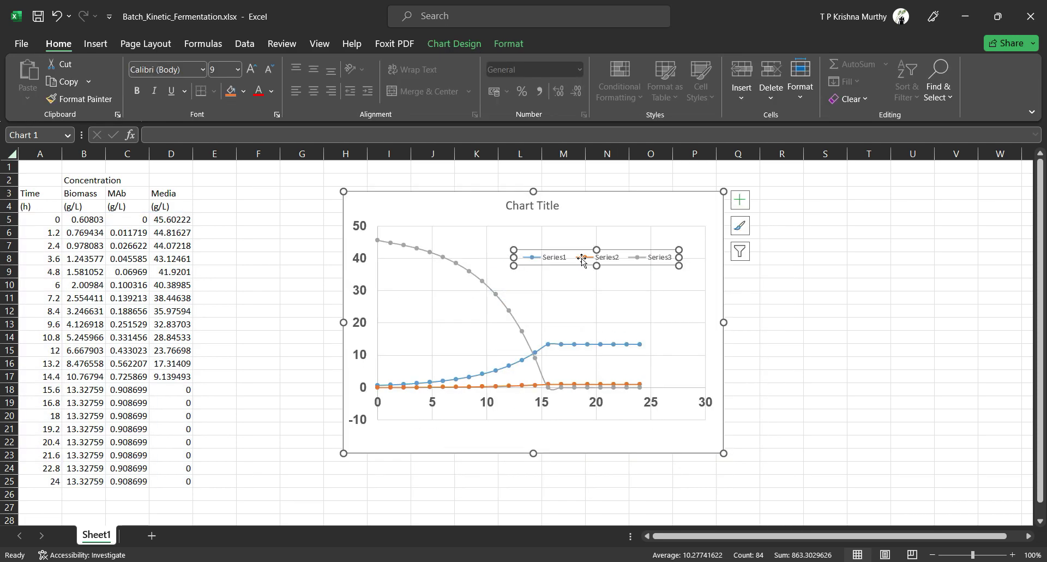
Rename the chart's three data series to Biomass, MAb and Media
{"action": "right_click", "coordinate": [549, 284]}
{"action": "left_click", "coordinate": [636, 375]}
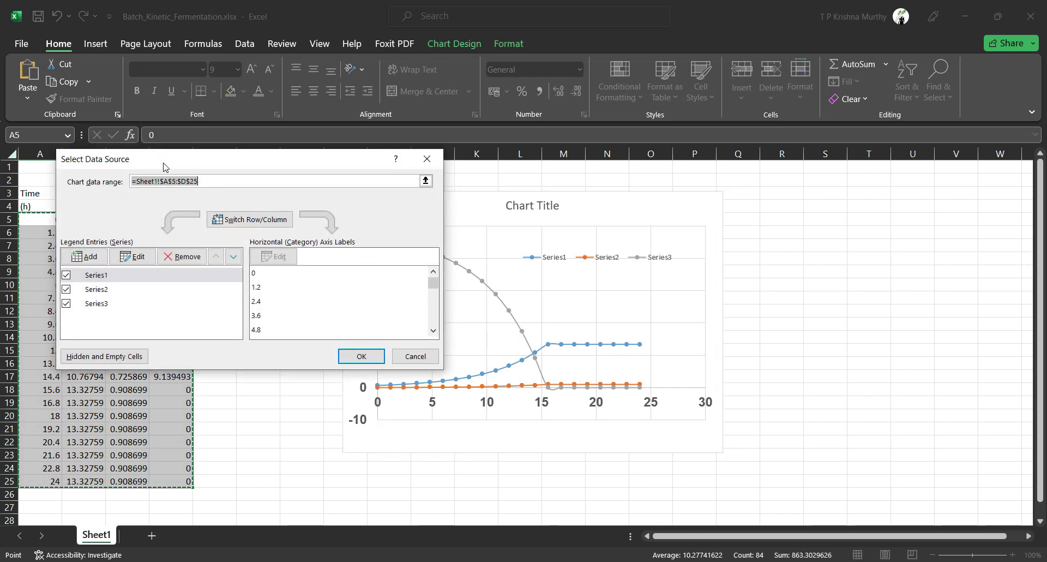
{"action": "left_click_drag", "start_coordinate": [151, 149], "coordinate": [460, 154]}
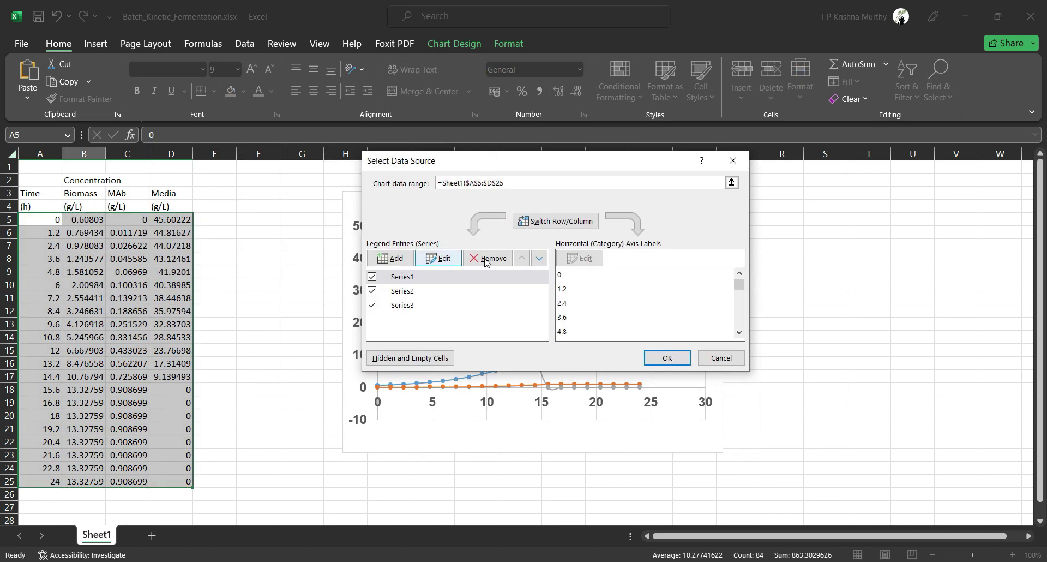
{"action": "left_click", "coordinate": [438, 258]}
{"action": "type", "text": "Biomass"}
{"action": "left_click", "coordinate": [270, 308]}
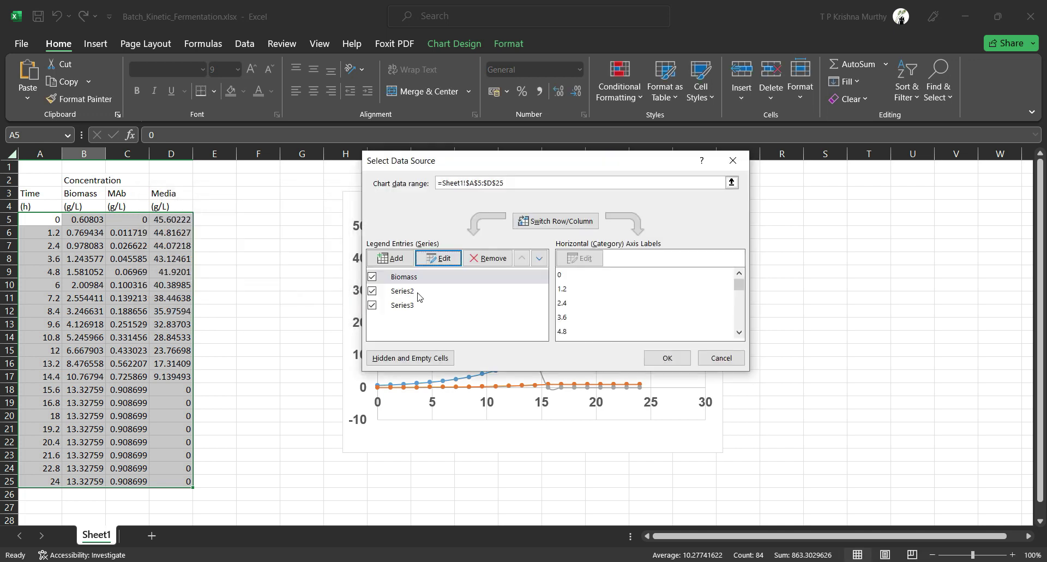
{"action": "left_click", "coordinate": [401, 291]}
{"action": "left_click", "coordinate": [443, 259]}
{"action": "type", "text": "M"}
{"action": "type", "text": "Ab"}
{"action": "left_click", "coordinate": [270, 309]}
{"action": "left_click", "coordinate": [404, 304]}
{"action": "left_click", "coordinate": [440, 259]}
{"action": "type", "text": "Media"}
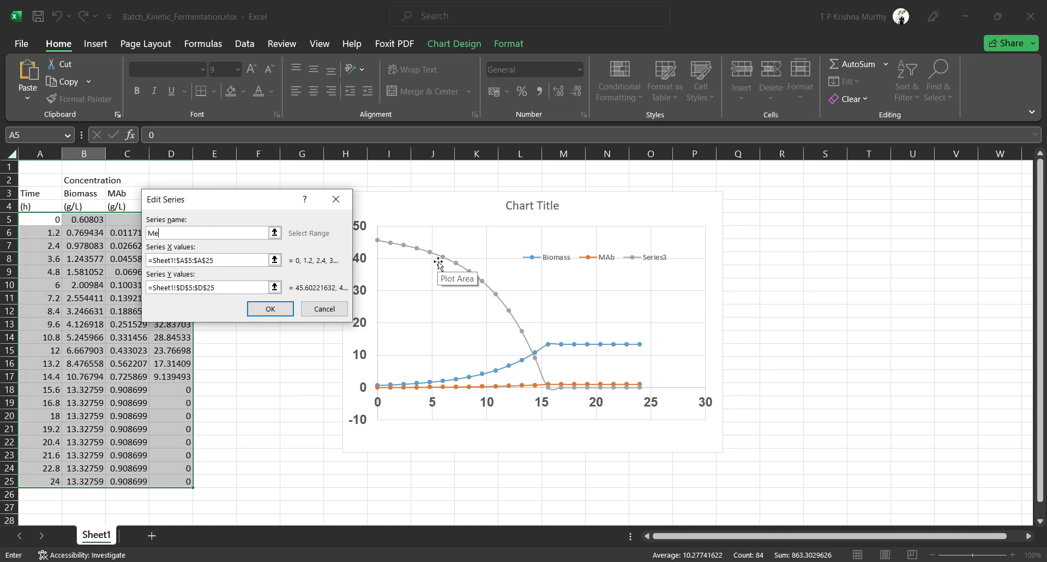
{"action": "left_click", "coordinate": [290, 313]}
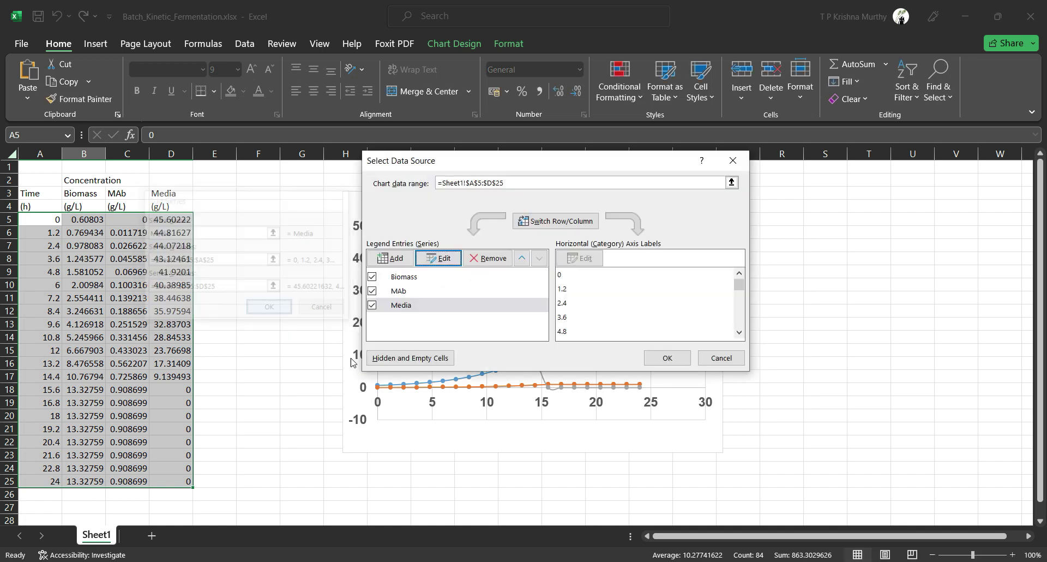
{"action": "left_click", "coordinate": [667, 356]}
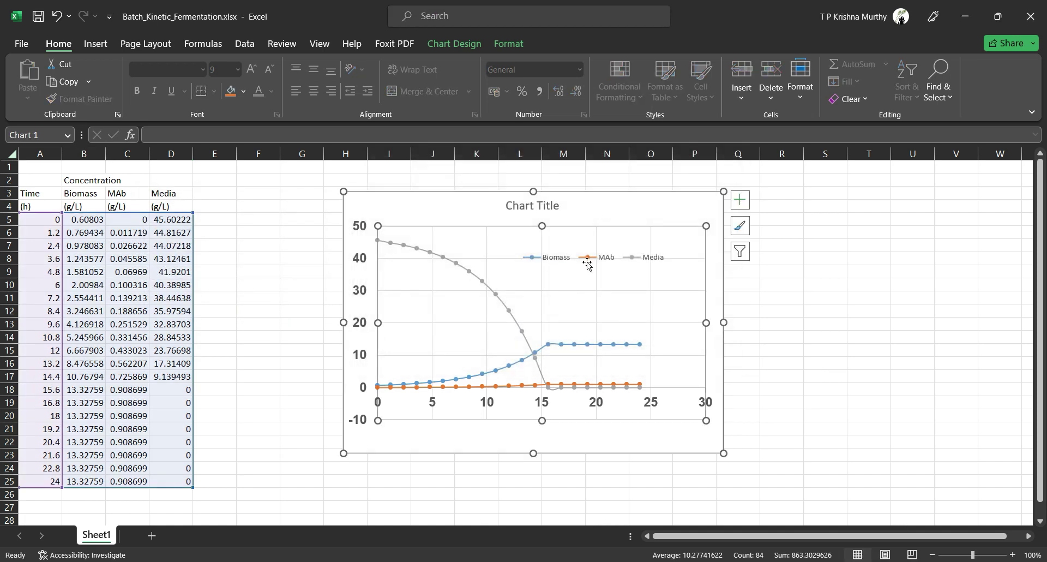
Set the legend text to Arial, size 12
{"action": "left_click", "coordinate": [567, 251]}
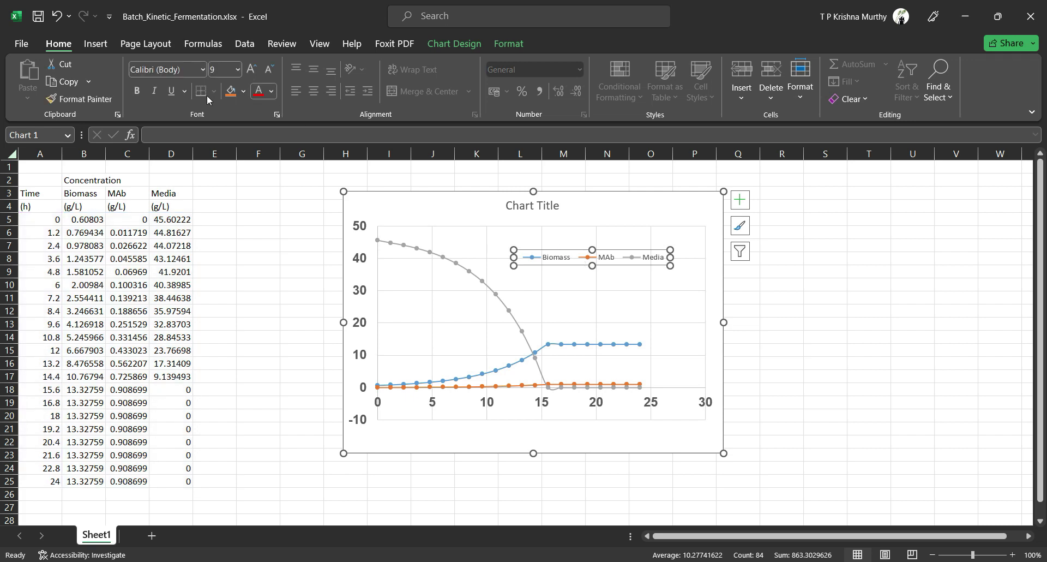
{"action": "left_click", "coordinate": [185, 67]}
{"action": "type", "text": "Arial"}
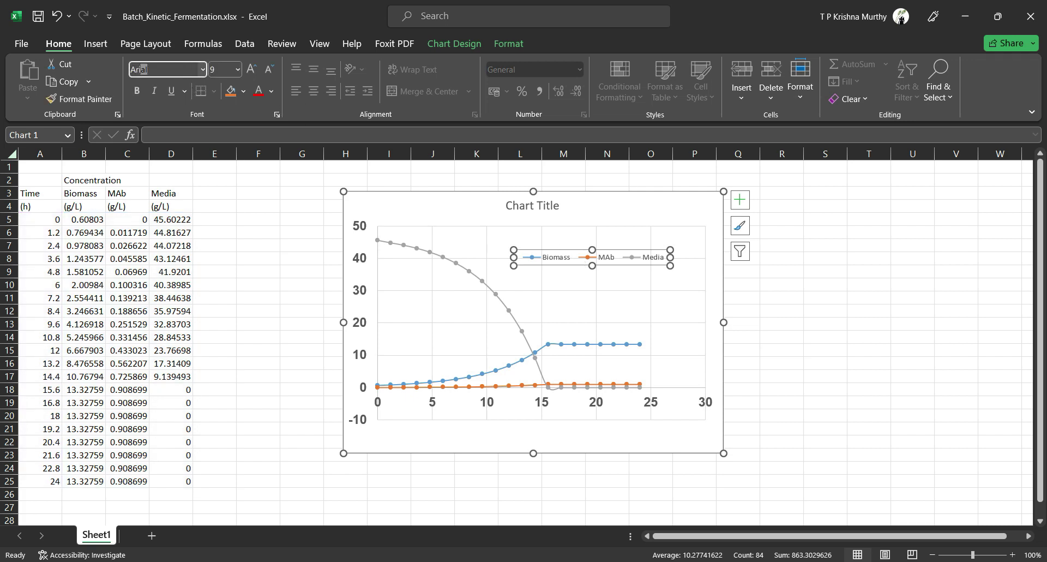
{"action": "key", "text": "Return"}
{"action": "left_click", "coordinate": [237, 69]}
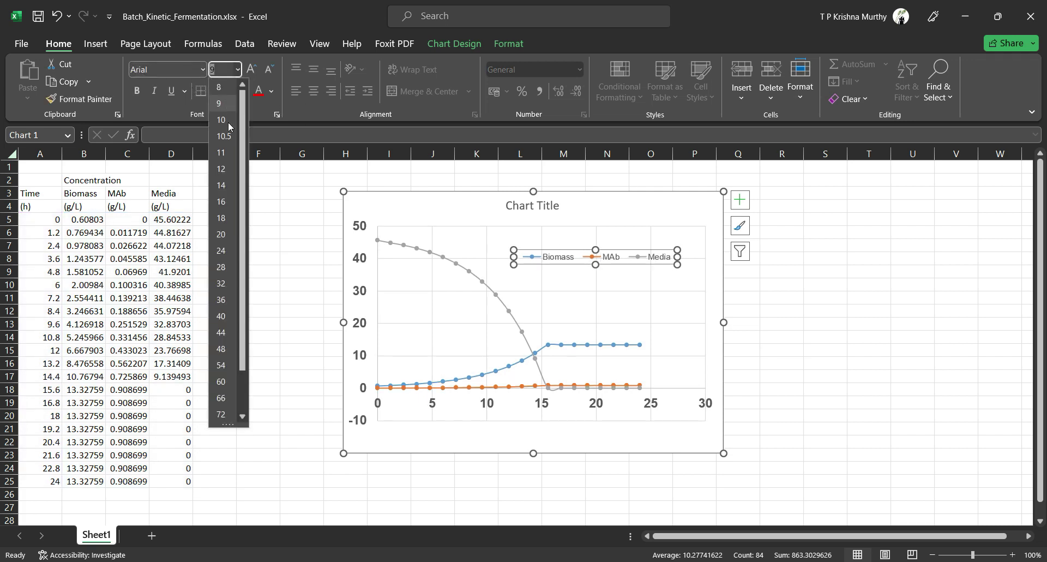
{"action": "left_click", "coordinate": [221, 169]}
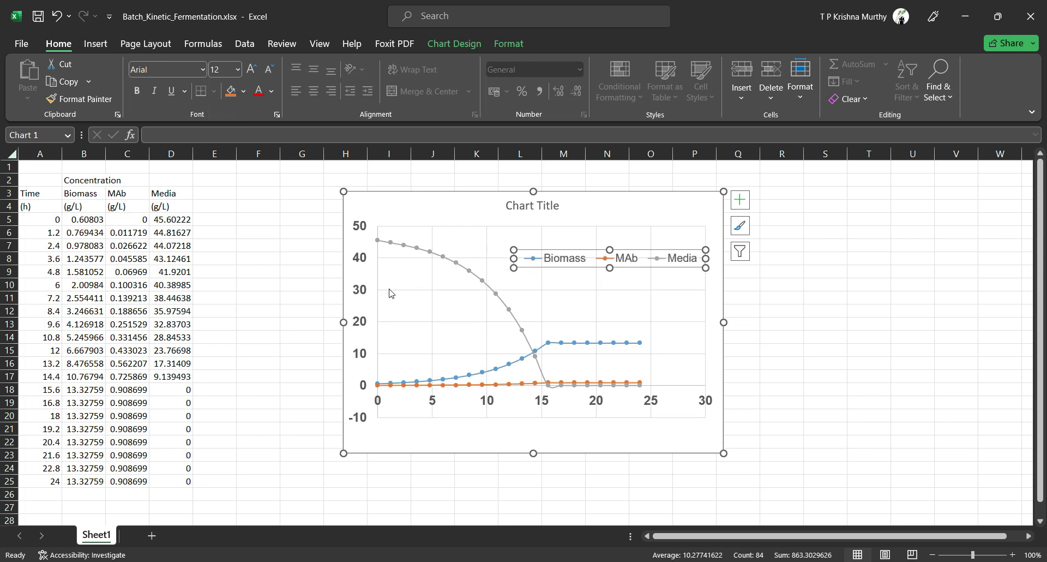
{"action": "left_click", "coordinate": [504, 45]}
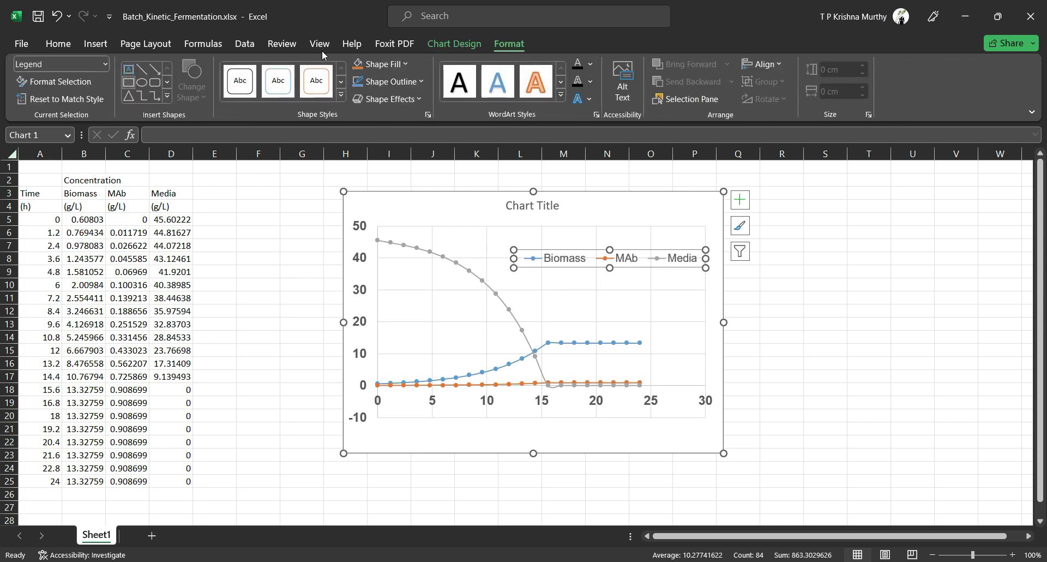
{"action": "left_click", "coordinate": [455, 43]}
Add the horizontal axis title 'Time, h'
{"action": "left_click", "coordinate": [32, 79]}
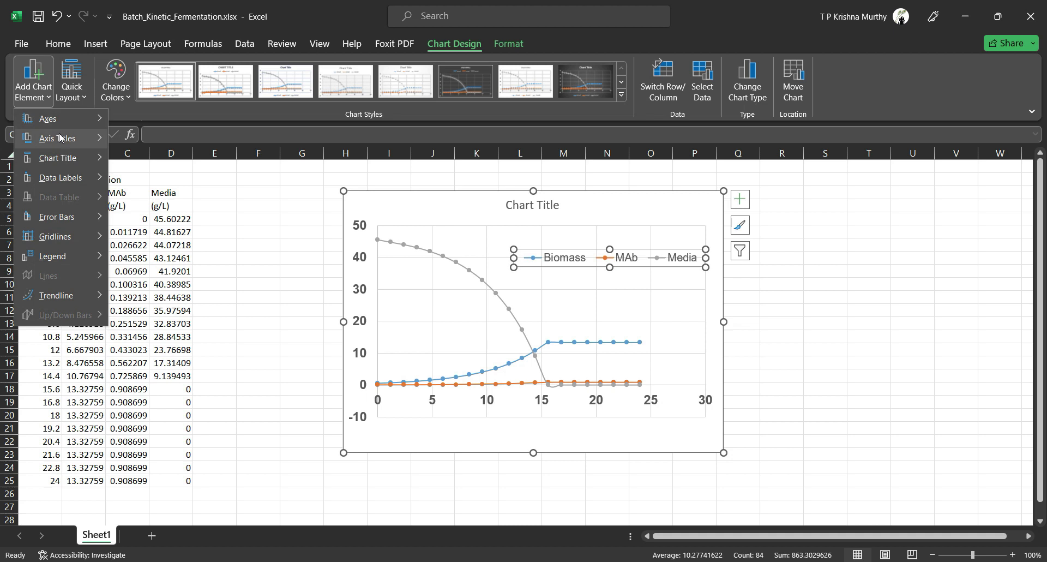
{"action": "mouse_move", "coordinate": [60, 138]}
{"action": "left_click", "coordinate": [185, 143]}
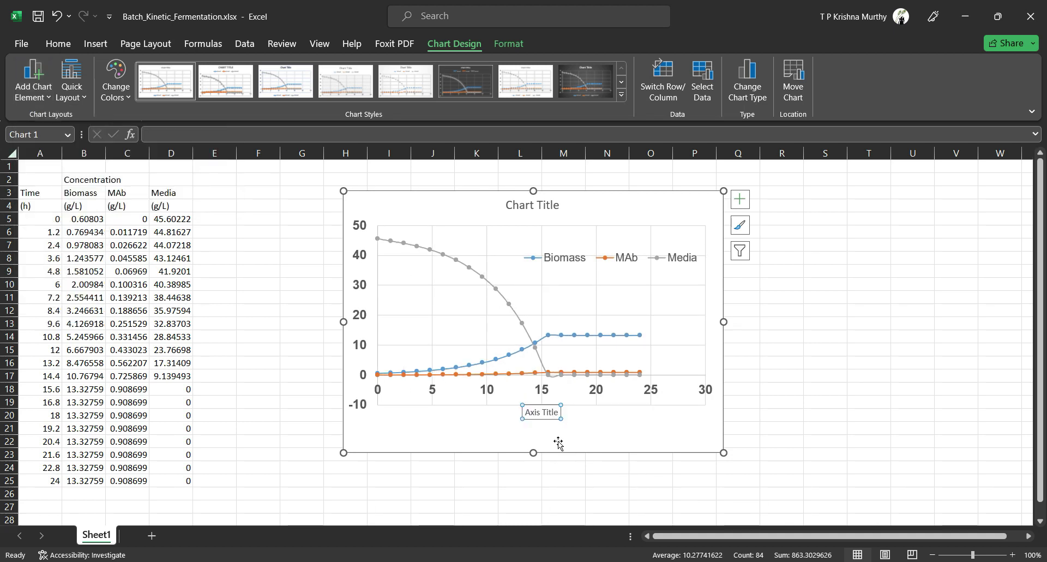
{"action": "type", "text": "T"}
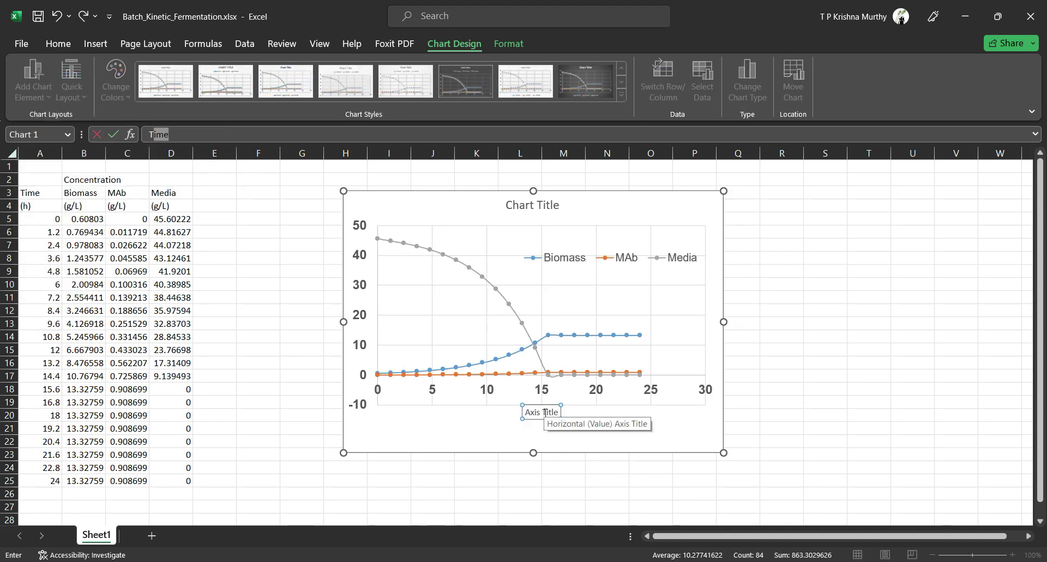
{"action": "type", "text": "ime, h"}
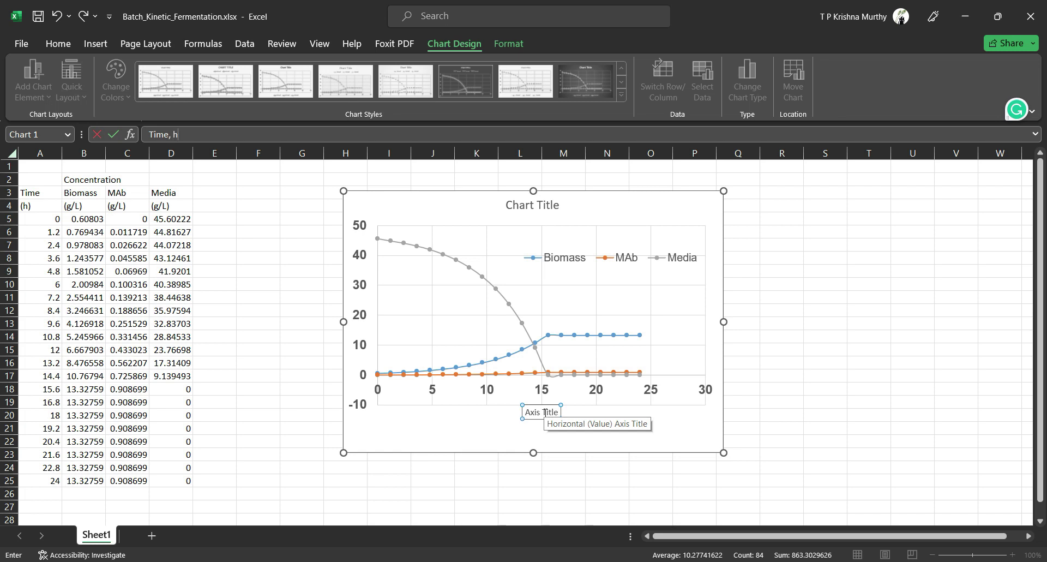
{"action": "key", "text": "Return"}
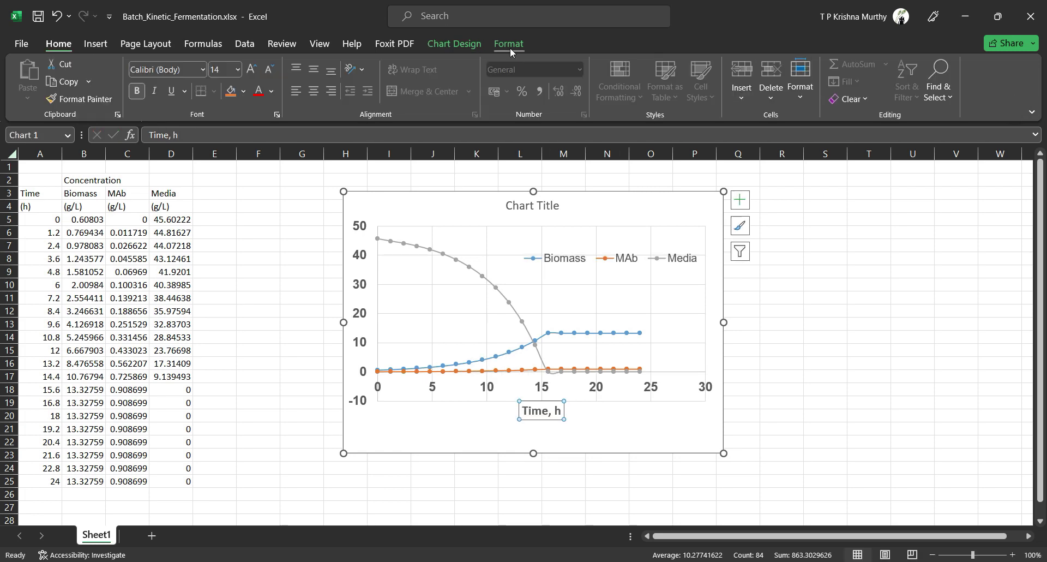
Add the vertical axis title 'Concentration, g/L'
{"action": "left_click", "coordinate": [510, 46]}
{"action": "left_click", "coordinate": [454, 43]}
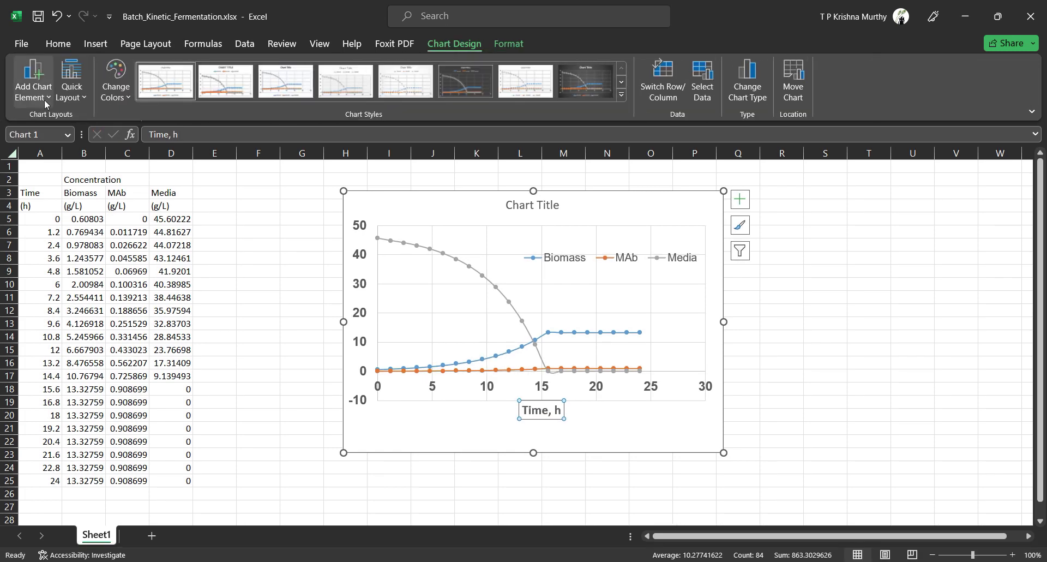
{"action": "left_click", "coordinate": [48, 99]}
{"action": "mouse_move", "coordinate": [60, 139]}
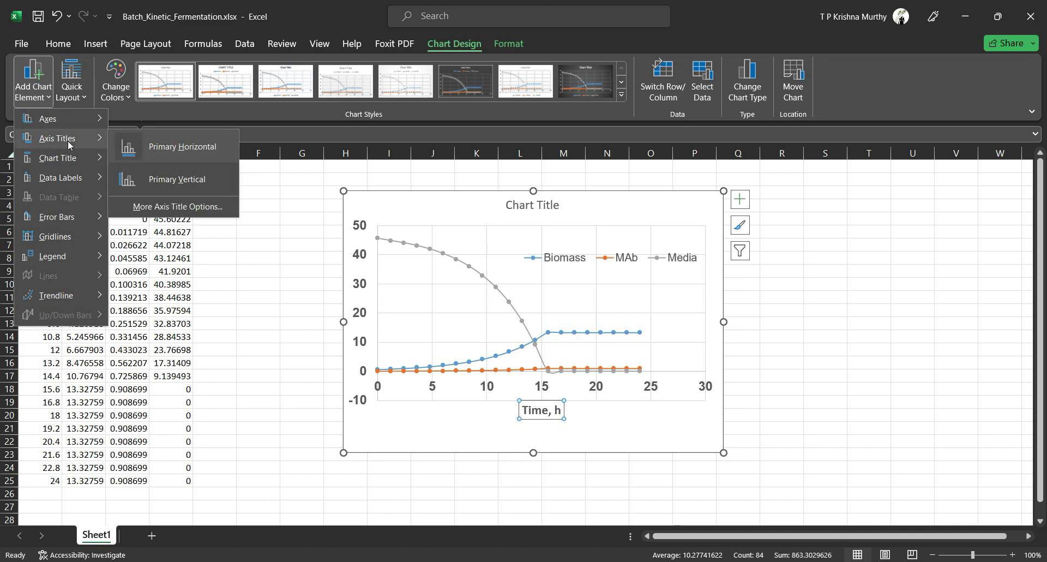
{"action": "left_click", "coordinate": [167, 179]}
{"action": "type", "text": "Concentration, g/"}
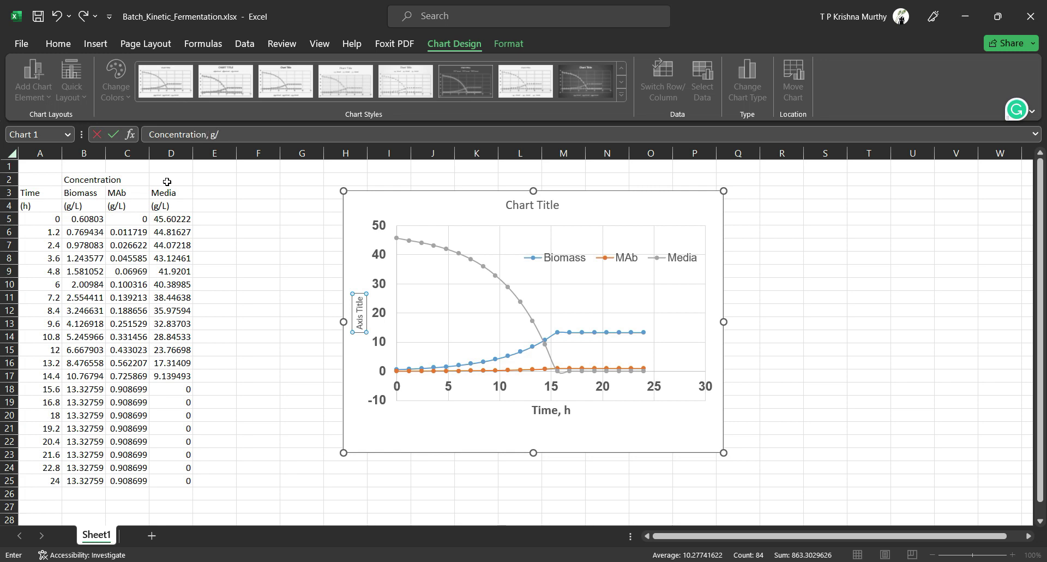
{"action": "type", "text": "L"}
{"action": "key", "text": "Return"}
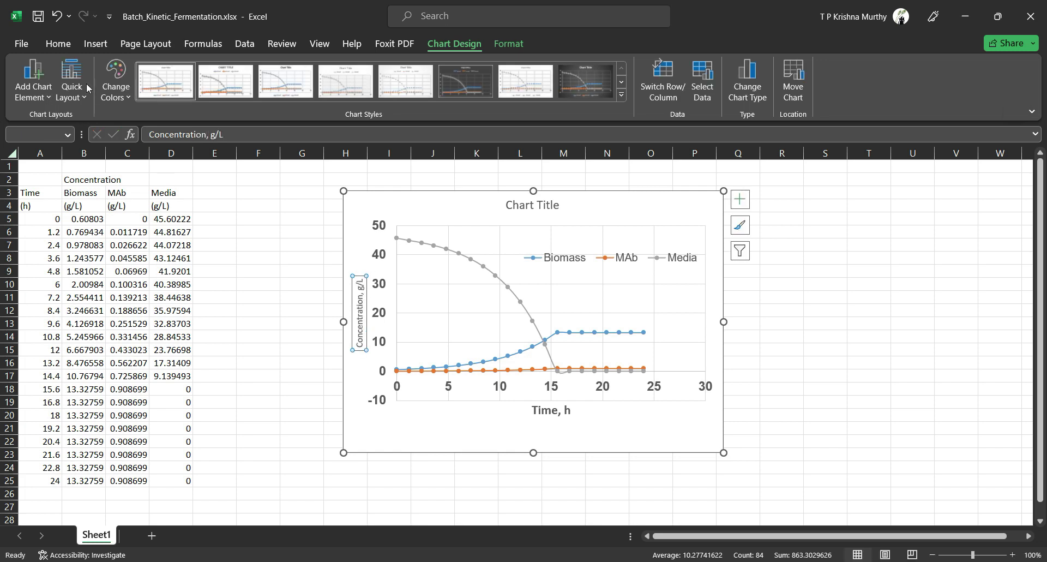
Enlarge the vertical axis title to 14-point text
{"action": "left_click", "coordinate": [59, 43]}
{"action": "left_click", "coordinate": [137, 69]}
{"action": "type", "text": "Arial"}
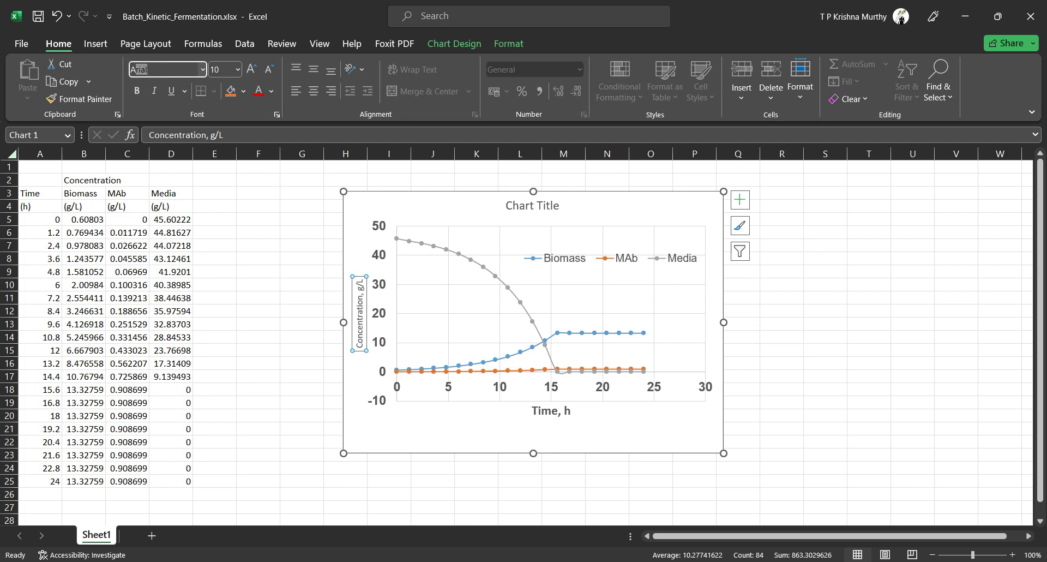
{"action": "key", "text": "Tab"}
{"action": "type", "text": "14"}
{"action": "key", "text": "Return"}
{"action": "left_click", "coordinate": [562, 194]}
{"action": "left_click", "coordinate": [548, 206]}
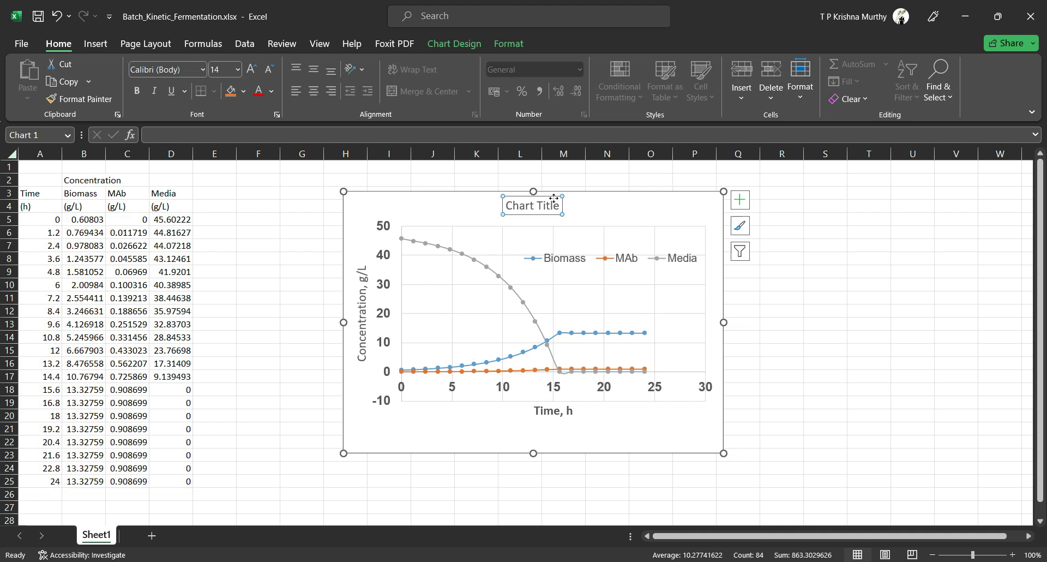
Delete the Excel chart's placeholder title and drag its corner to widen it, comparing with SuperPro
{"action": "key", "text": "Delete"}
{"action": "left_click_drag", "start_coordinate": [723, 453], "coordinate": [757, 486]}
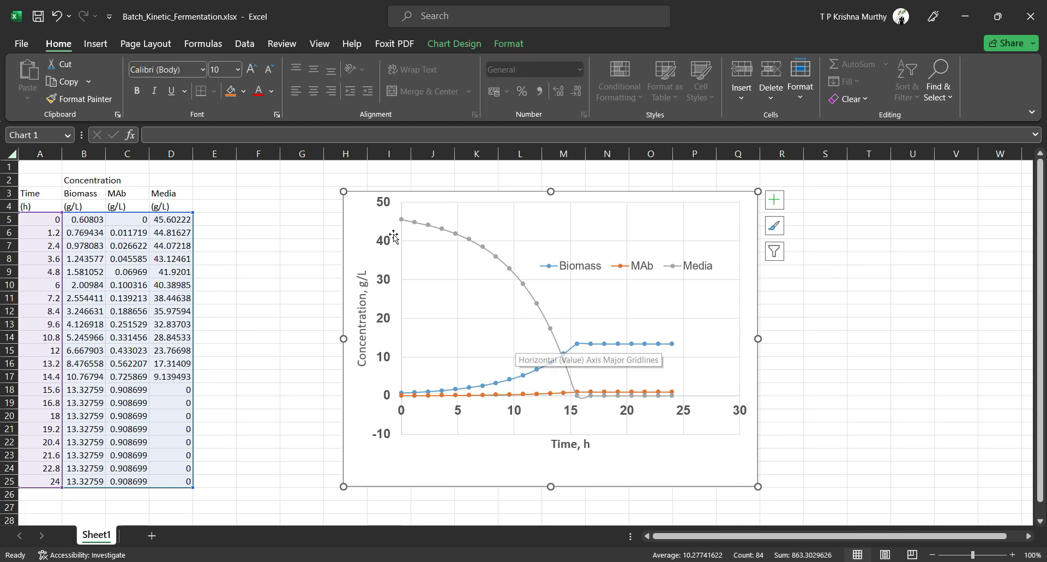
{"action": "key", "text": "alt+Tab"}
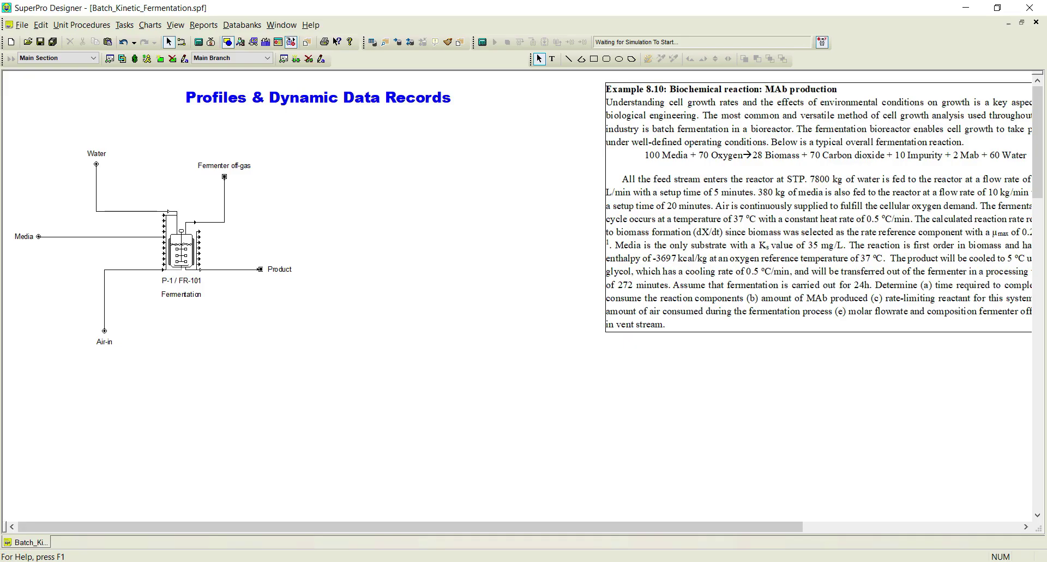
{"action": "key", "text": "alt+Tab"}
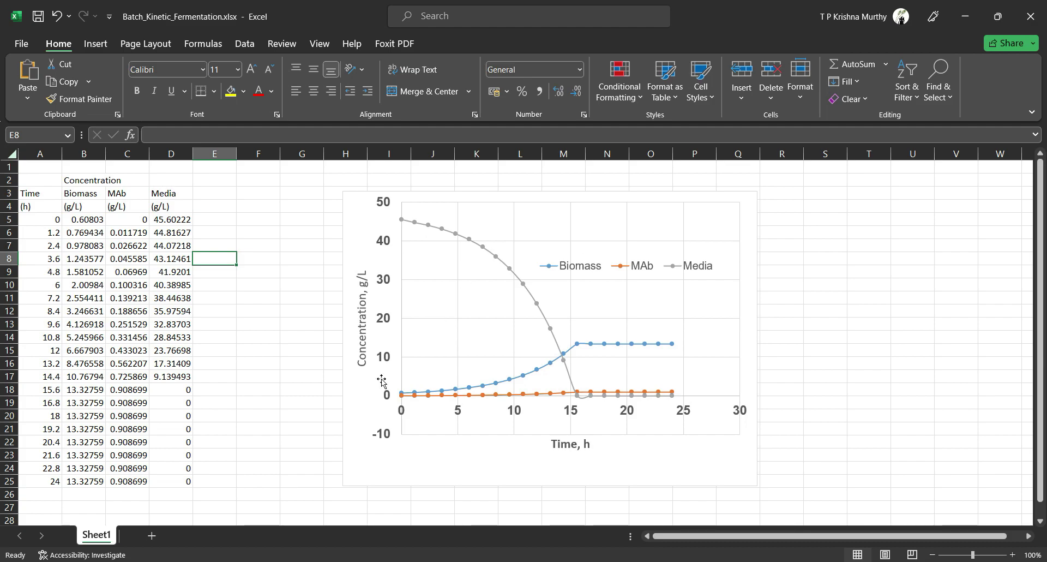
{"action": "key", "text": "alt+Tab"}
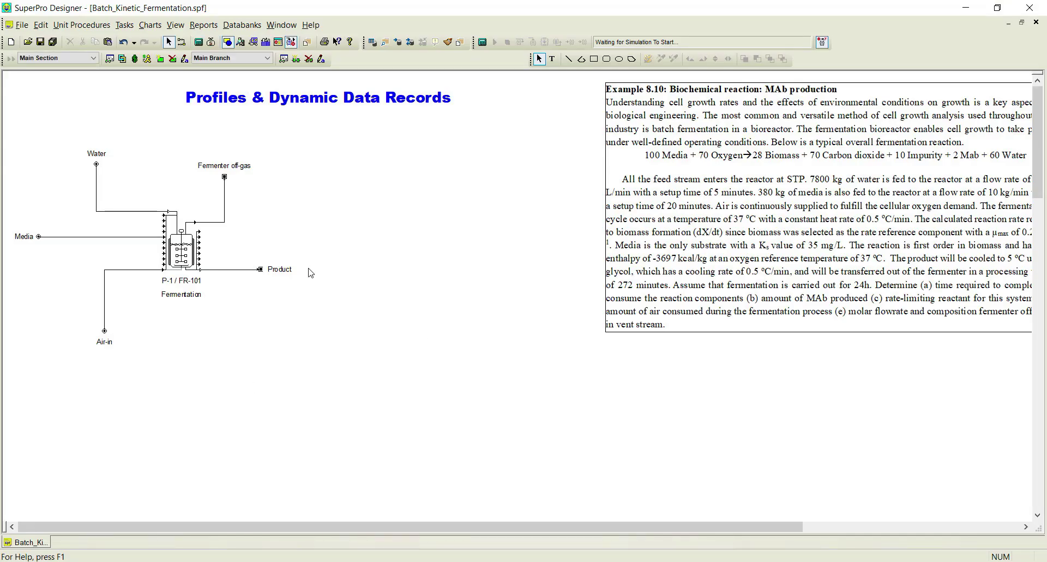
{"action": "key", "text": "alt+Tab"}
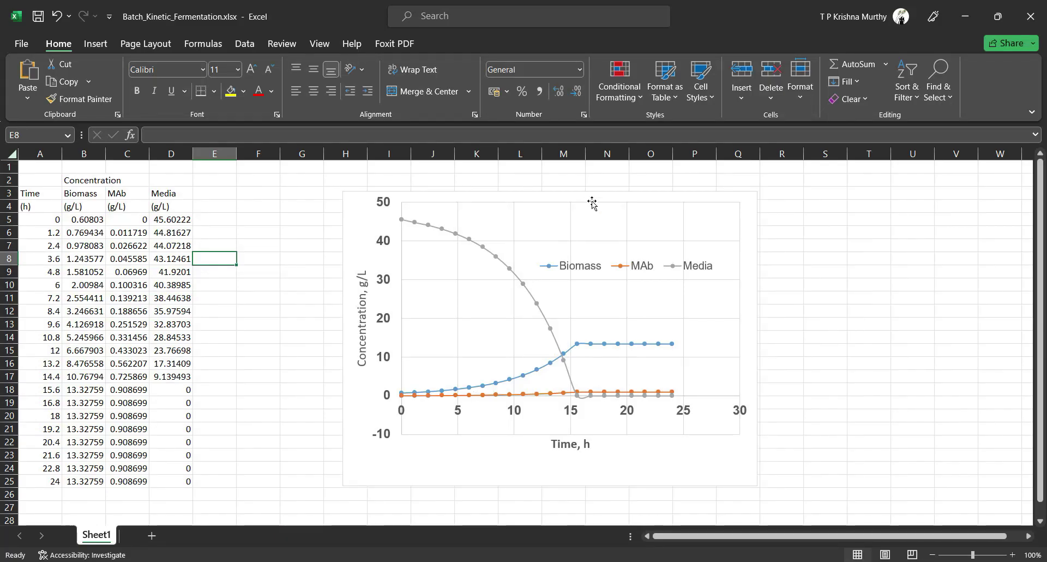
{"action": "left_click", "coordinate": [749, 370]}
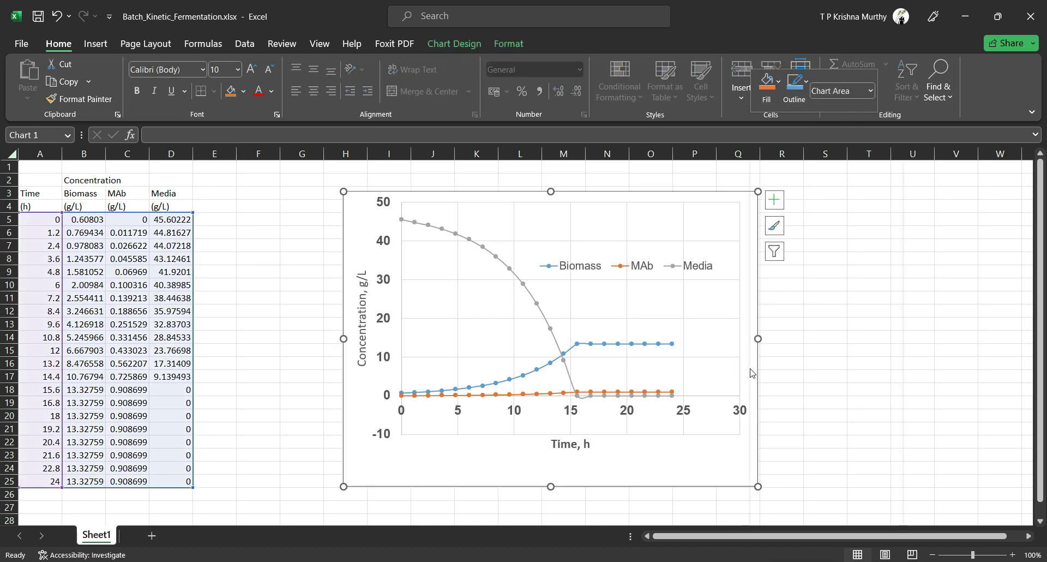
Copy the Excel concentration chart and Paste Link it into the SuperPro flowsheet
{"action": "right_click", "coordinate": [751, 373]}
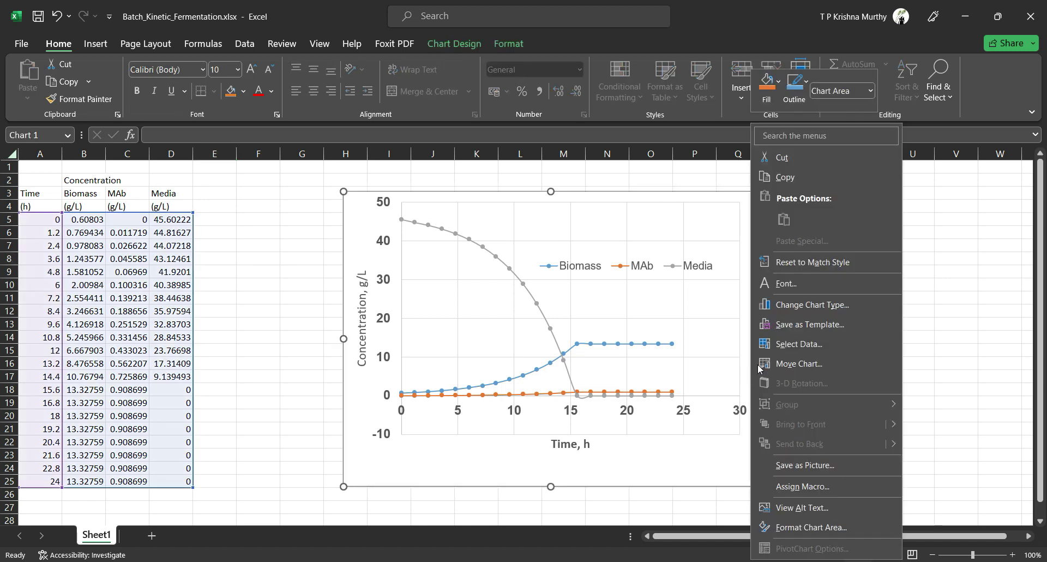
{"action": "left_click", "coordinate": [785, 177]}
{"action": "key", "text": "alt+Tab"}
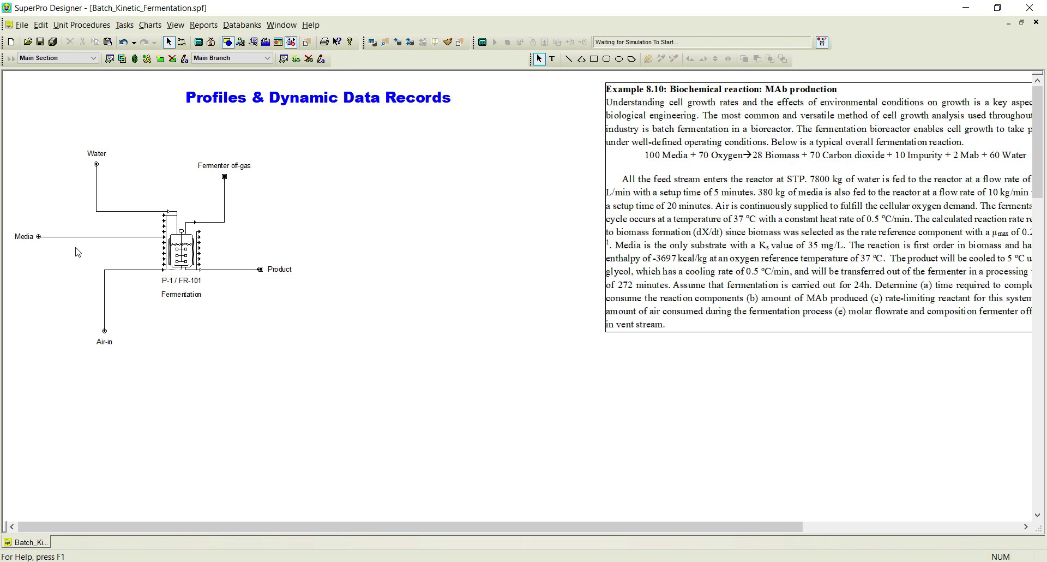
{"action": "left_click", "coordinate": [41, 25]}
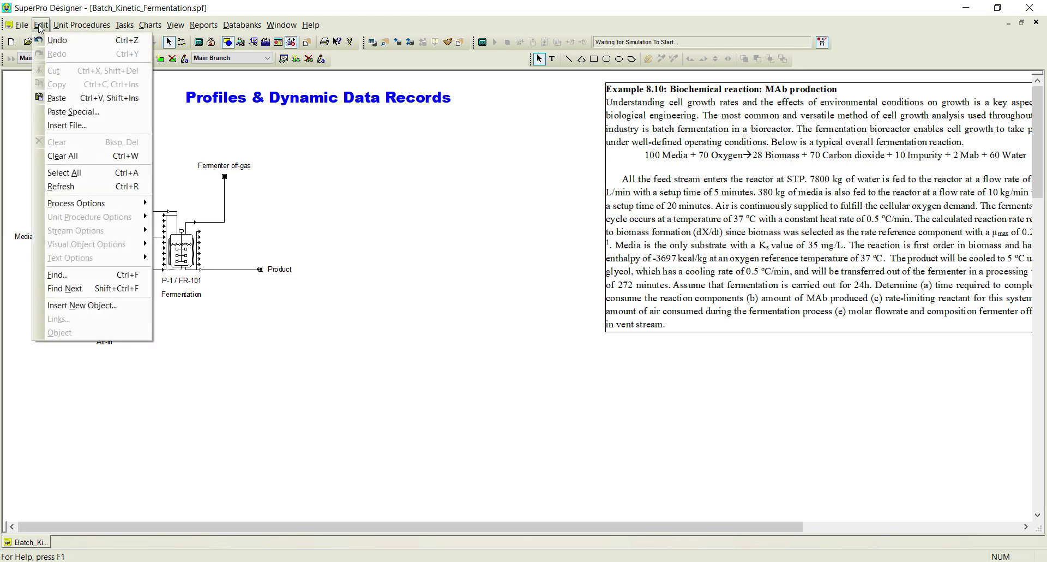
{"action": "left_click", "coordinate": [71, 111]}
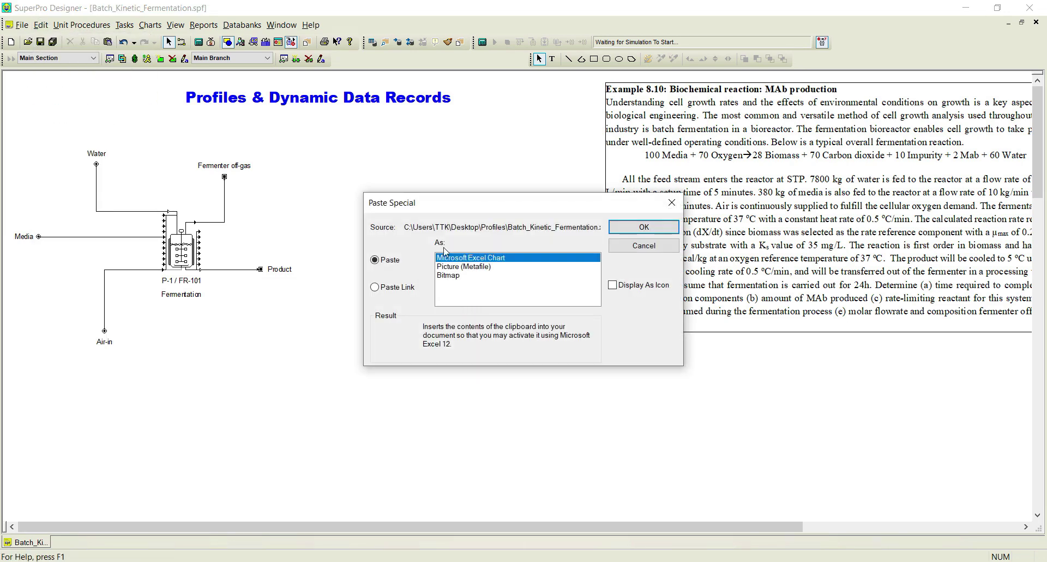
{"action": "left_click", "coordinate": [375, 287]}
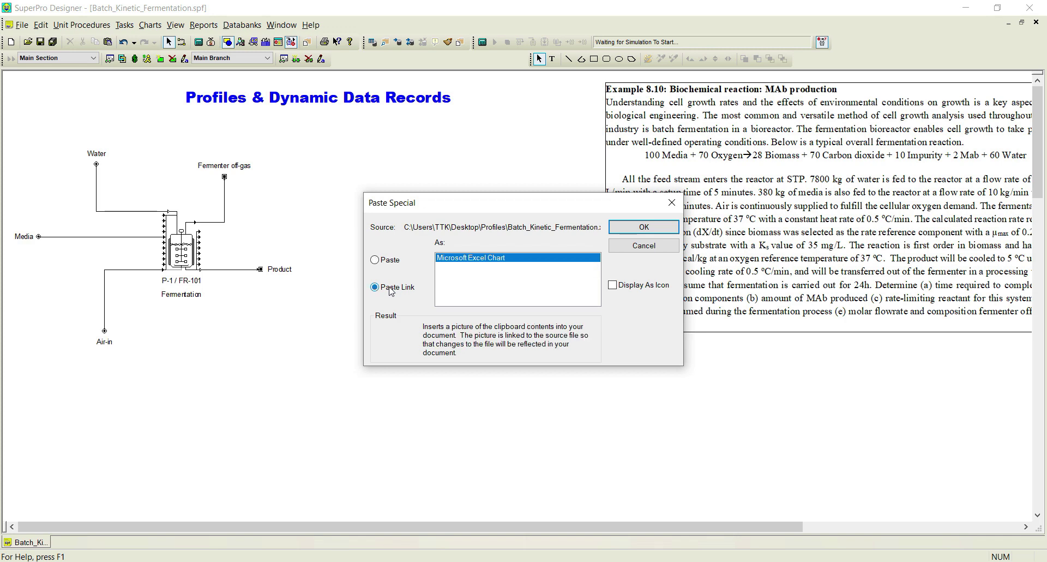
{"action": "left_click", "coordinate": [631, 231]}
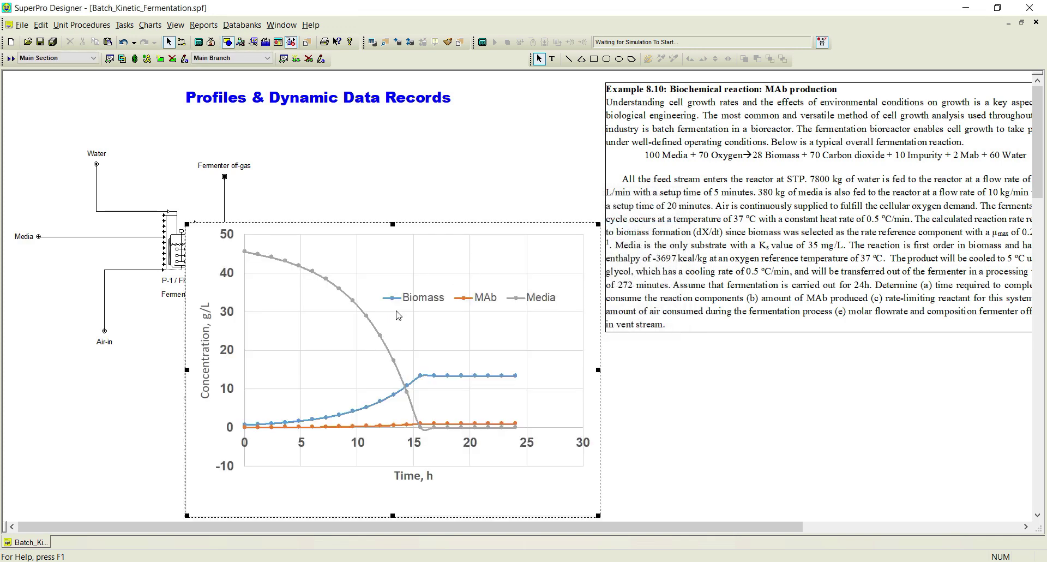
Shrink the linked chart and position it directly beneath the fermenter
{"action": "left_click_drag", "start_coordinate": [187, 224], "coordinate": [264, 299]}
{"action": "left_click_drag", "start_coordinate": [406, 363], "coordinate": [365, 364]}
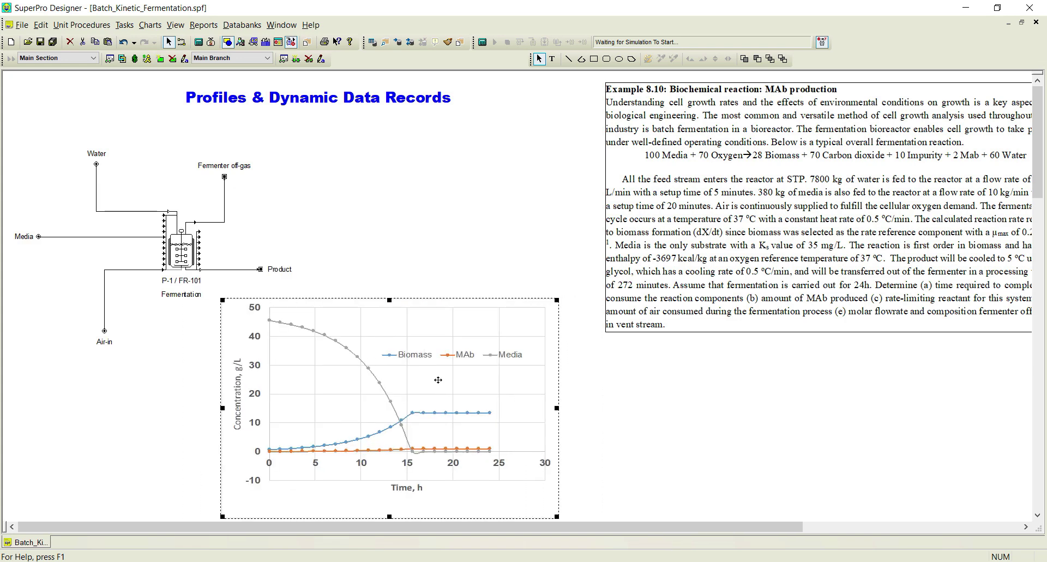
{"action": "left_click_drag", "start_coordinate": [556, 516], "coordinate": [546, 508]}
{"action": "left_click_drag", "start_coordinate": [361, 309], "coordinate": [377, 309]}
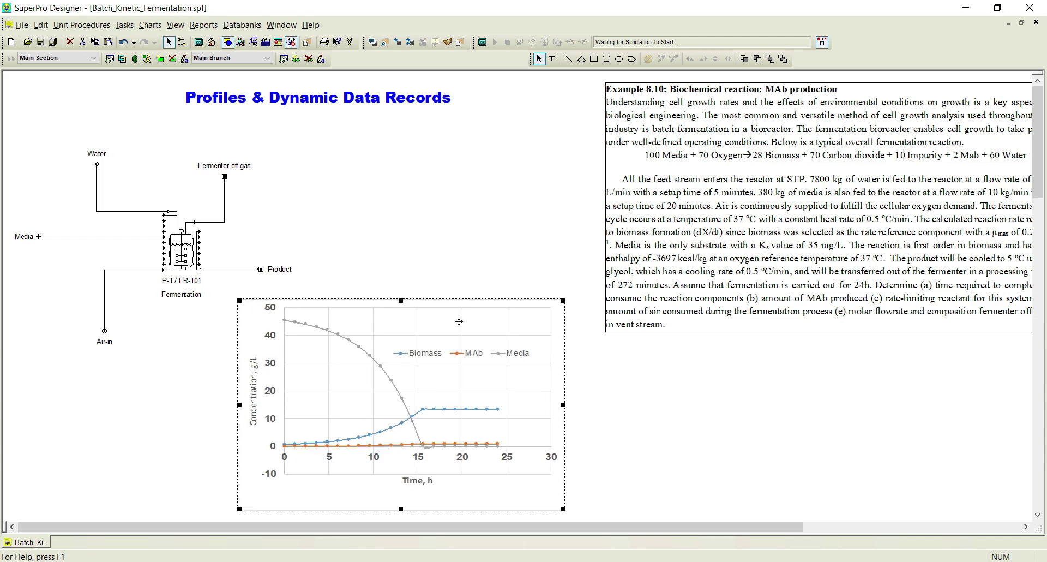
{"action": "left_click", "coordinate": [631, 410]}
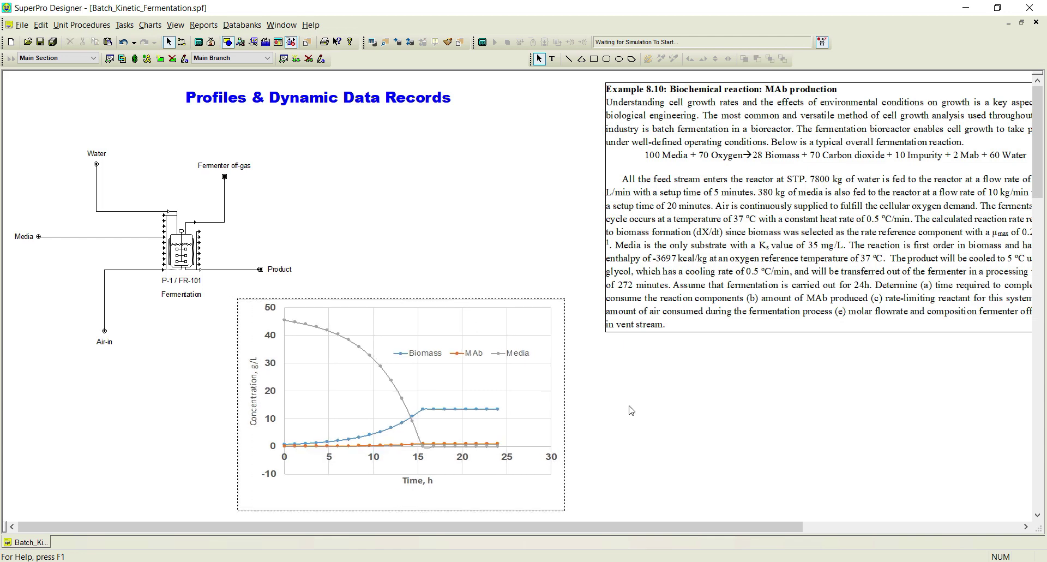
Change the FERMENT-1 reaction time from 24 h to 12 h and re-solve the M&E balances
{"action": "right_click", "coordinate": [182, 231]}
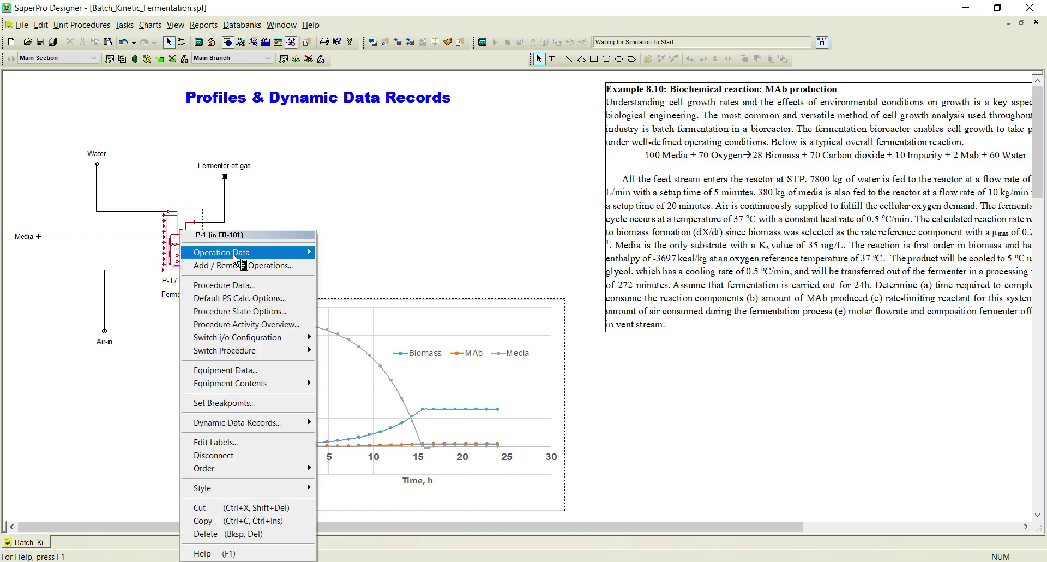
{"action": "mouse_move", "coordinate": [234, 254]}
{"action": "left_click", "coordinate": [396, 275]}
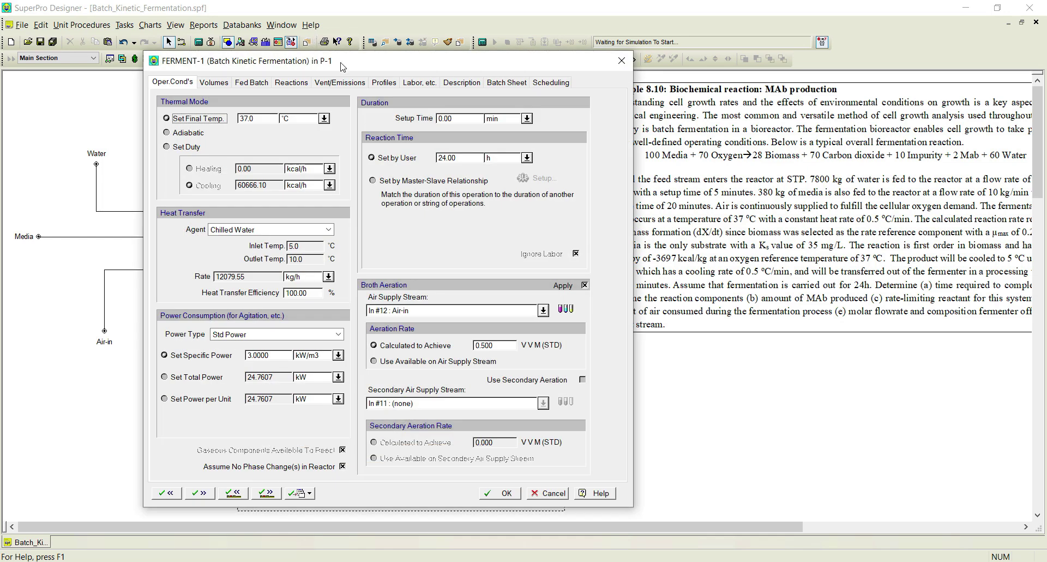
{"action": "left_click_drag", "start_coordinate": [343, 66], "coordinate": [295, 49]}
{"action": "double_click", "coordinate": [417, 141]}
{"action": "type", "text": "12"}
{"action": "left_click", "coordinate": [455, 475]}
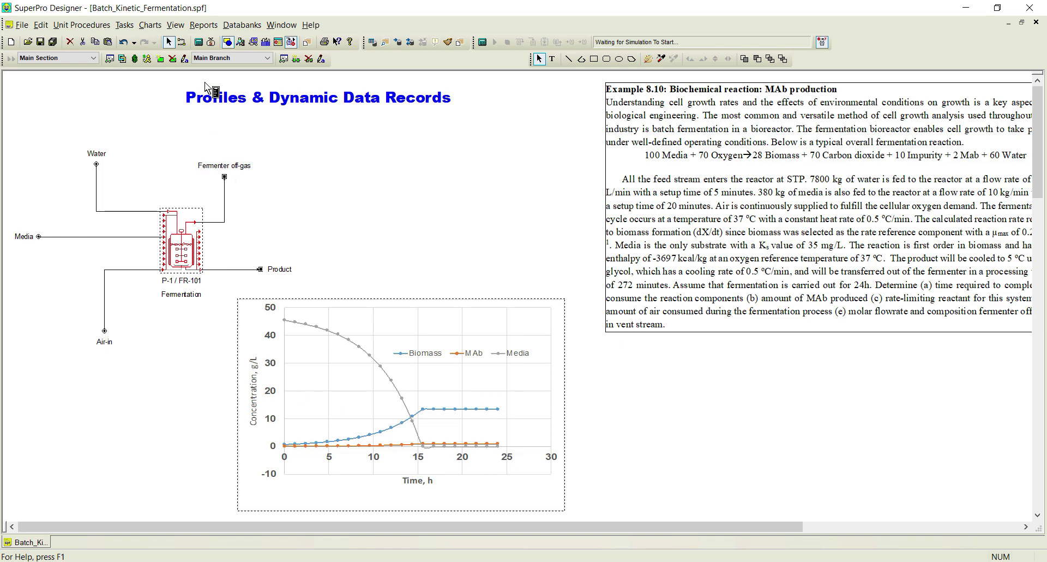
{"action": "left_click", "coordinate": [198, 43]}
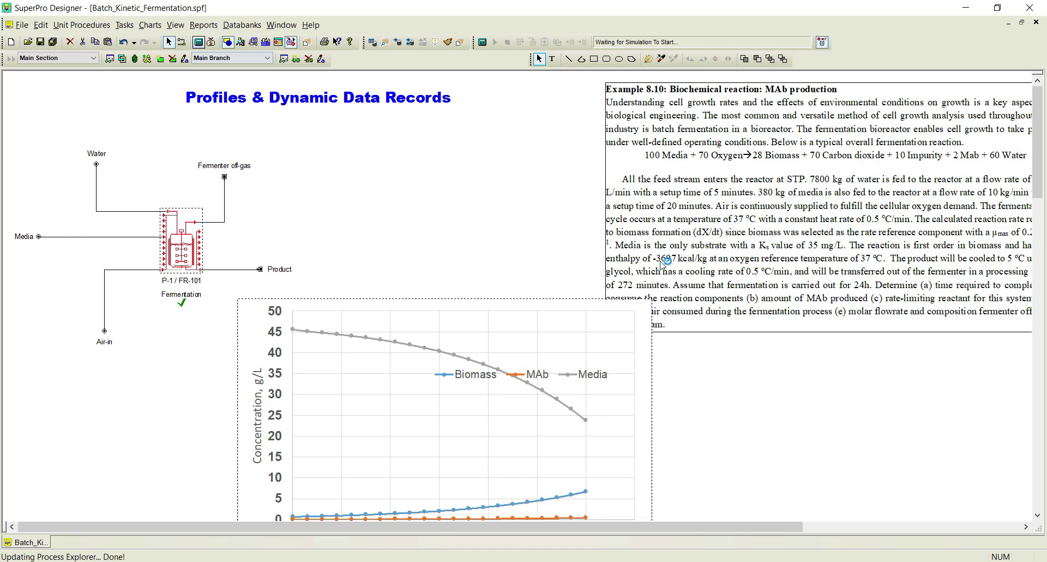
{"action": "scroll", "coordinate": [95, 520], "scroll_direction": "down", "scroll_amount": 3}
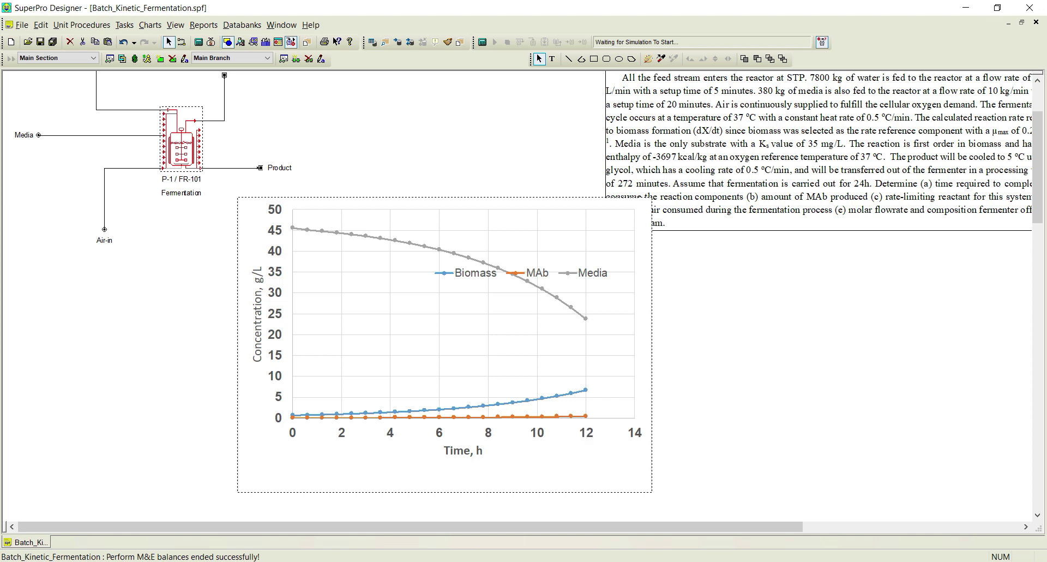
Check the updated Excel data, then paste the 12-hour chart below the fermenter
{"action": "key", "text": "alt+Tab"}
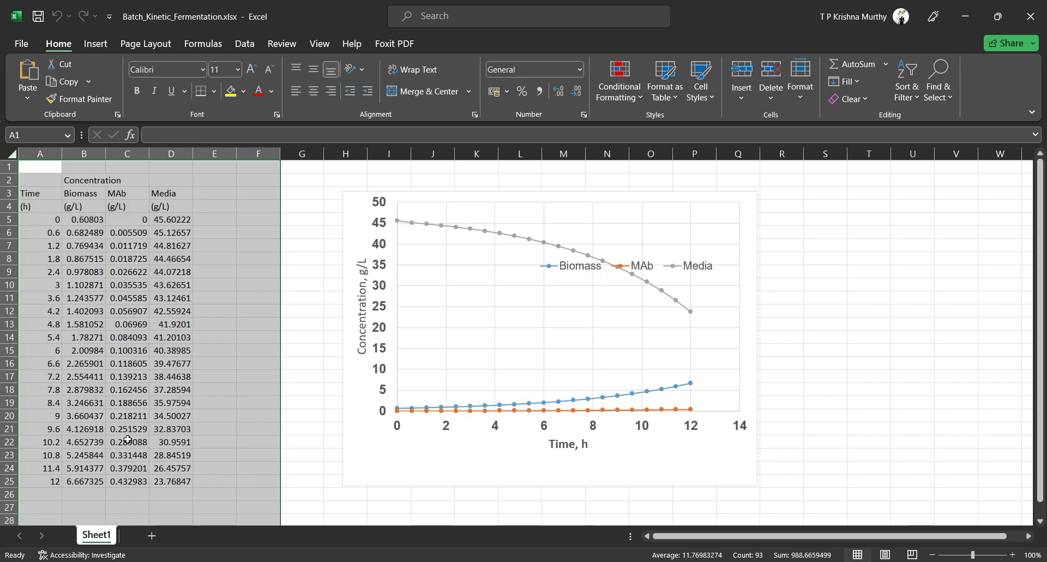
{"action": "key", "text": "alt+Tab"}
{"action": "key", "text": "ctrl+v"}
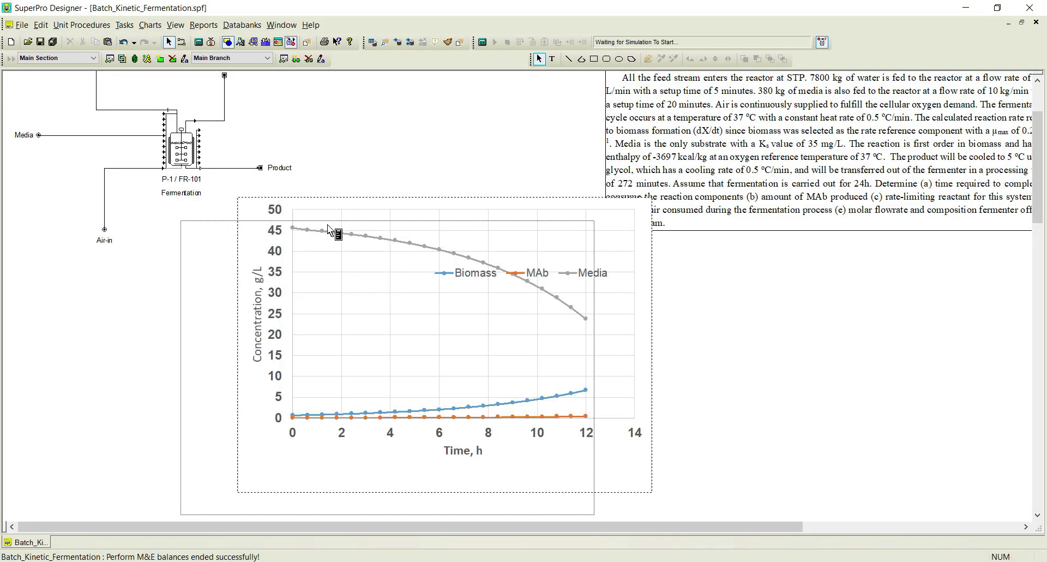
{"action": "left_click", "coordinate": [328, 228]}
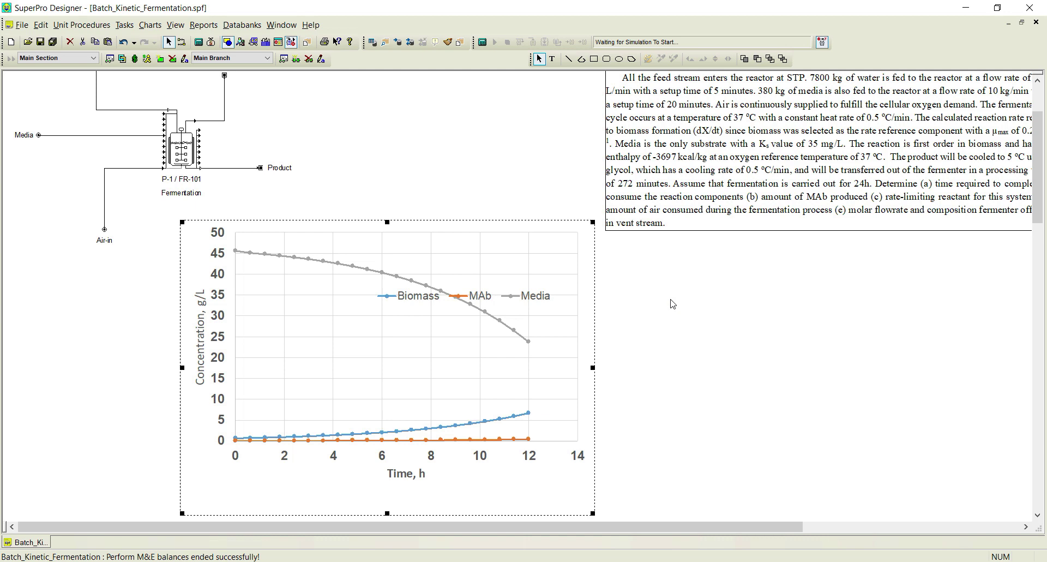
{"action": "scroll", "coordinate": [647, 304], "scroll_direction": "up", "scroll_amount": 3}
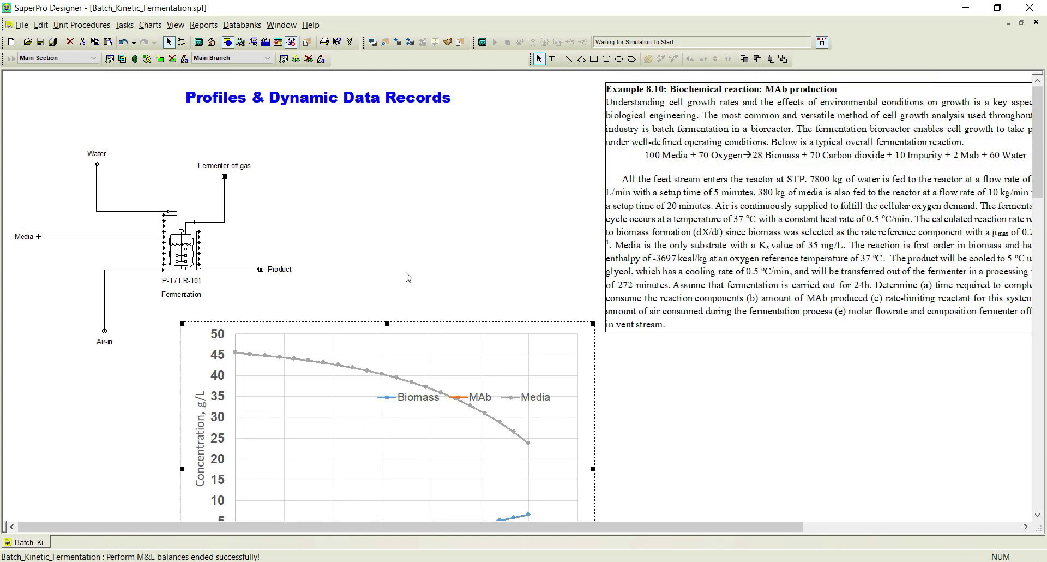